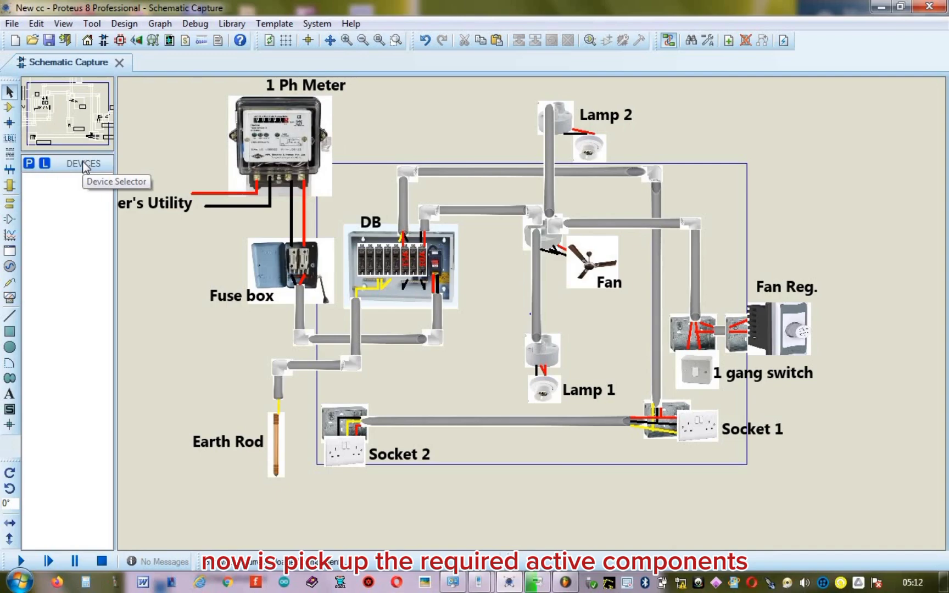
Step: Search the device library for an AC source and add ALTERNATOR to the device list
type("p")
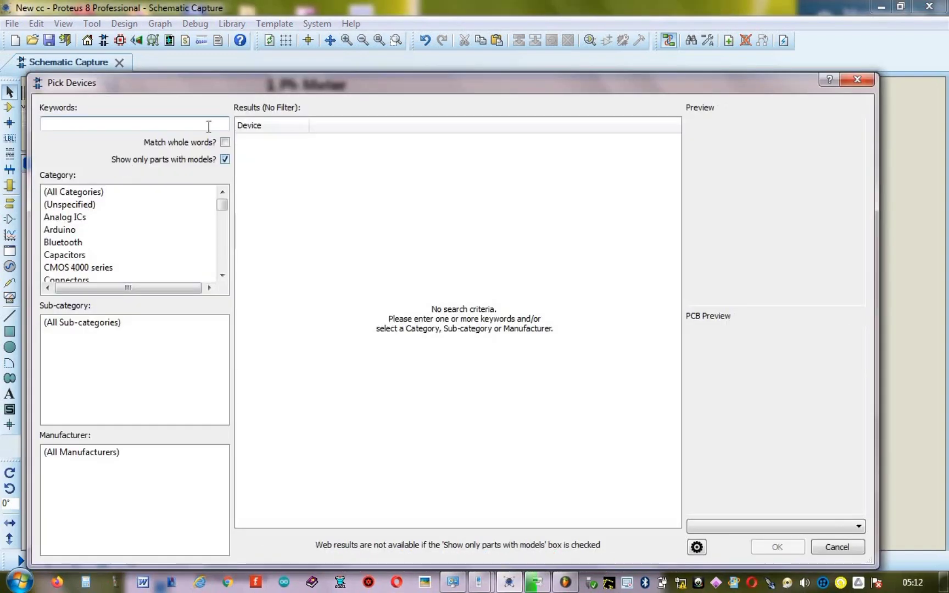
type("a")
key("Caps_Lock")
type("C ")
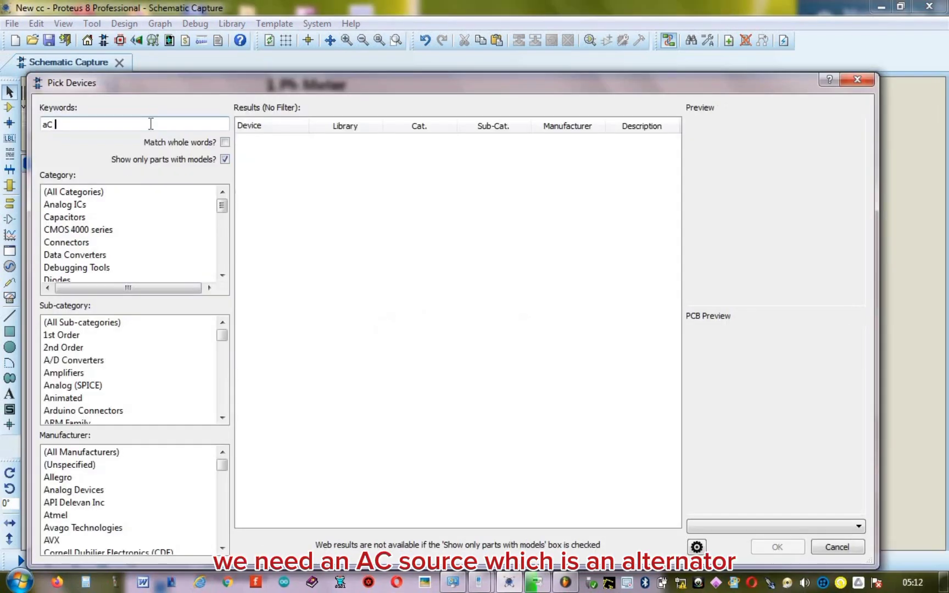
type("SOURC")
left_click(277, 242)
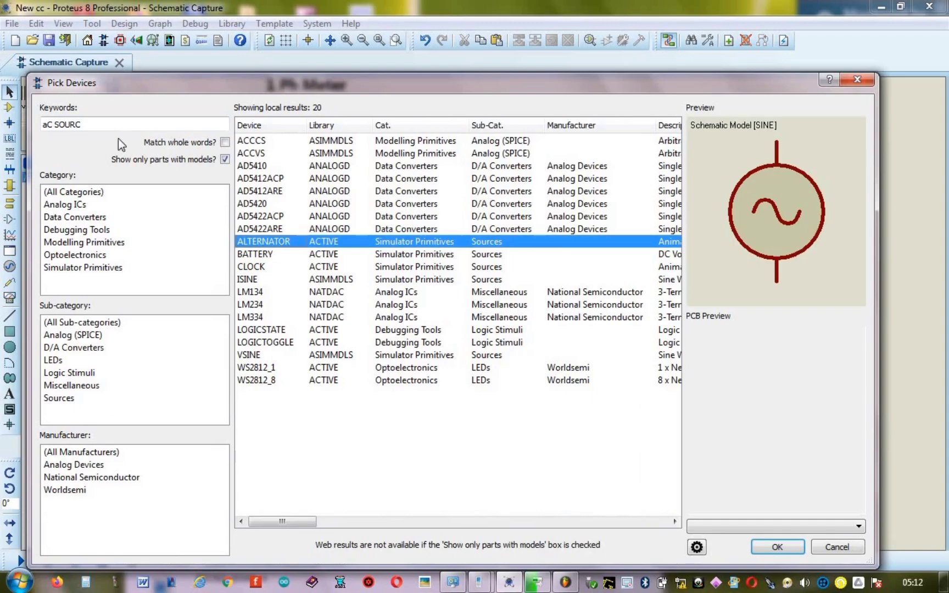
Step: Search the device library for MOTOR and add the ACTIVE library's MOTOR to the device list
left_click(105, 125)
key("BackSpace")
key("BackSpace")
key("BackSpace")
key("BackSpace")
key("BackSpace")
key("BackSpace")
key("BackSpace")
key("BackSpace")
type("MOTOR")
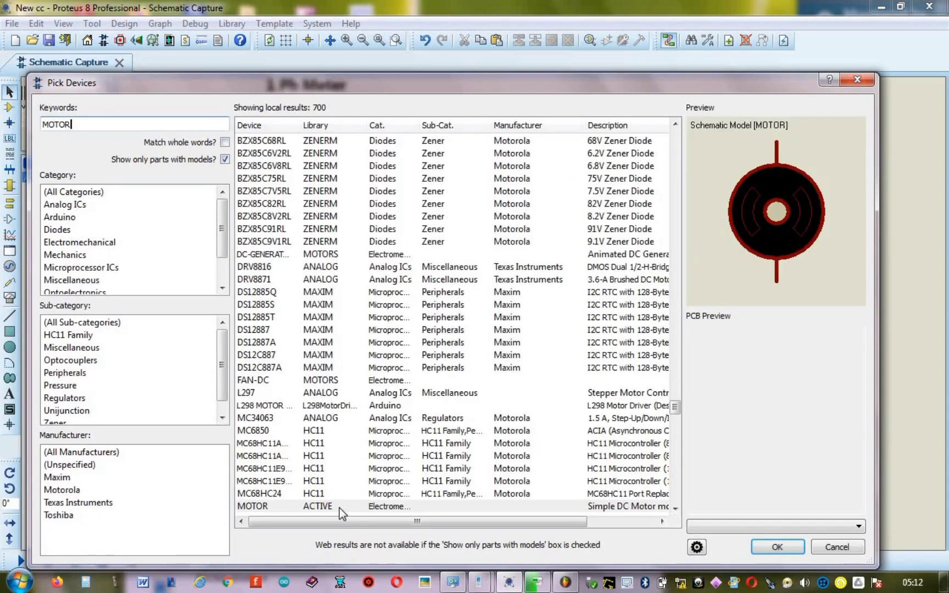
left_click(339, 508)
Step: Search the device library for FAN and add FAN-DC to the device list
left_click(110, 125)
key("BackSpace")
key("BackSpace")
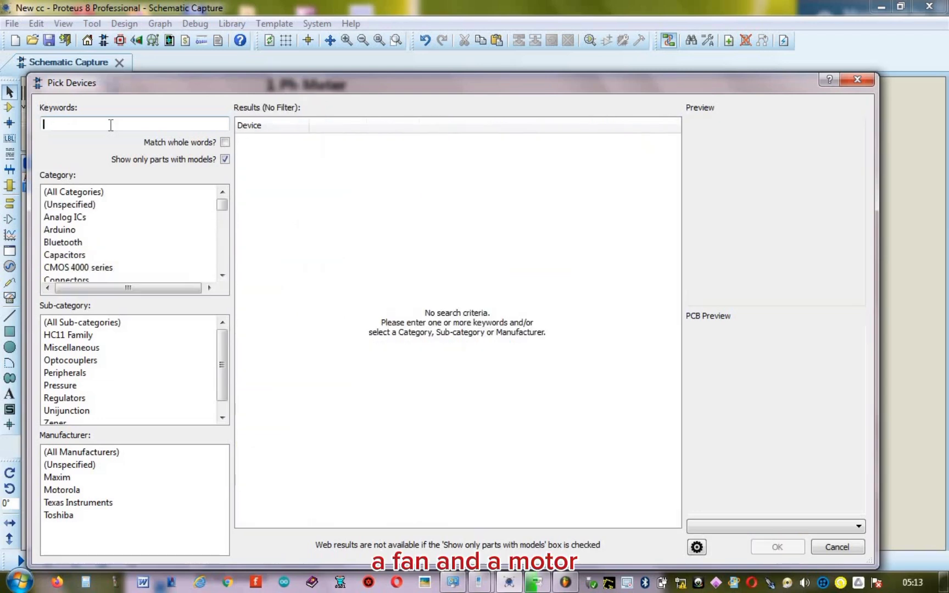
type("FAN")
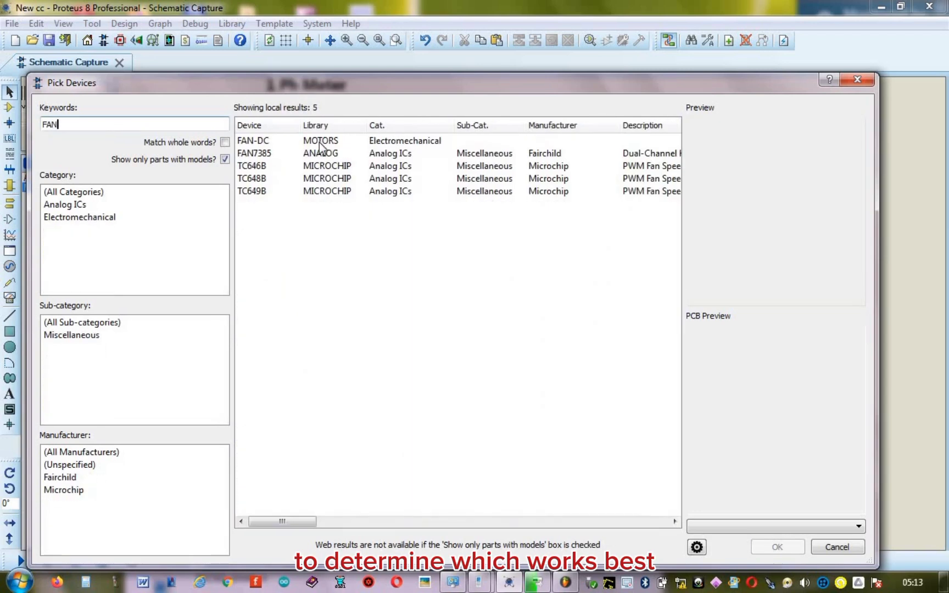
left_click(318, 143)
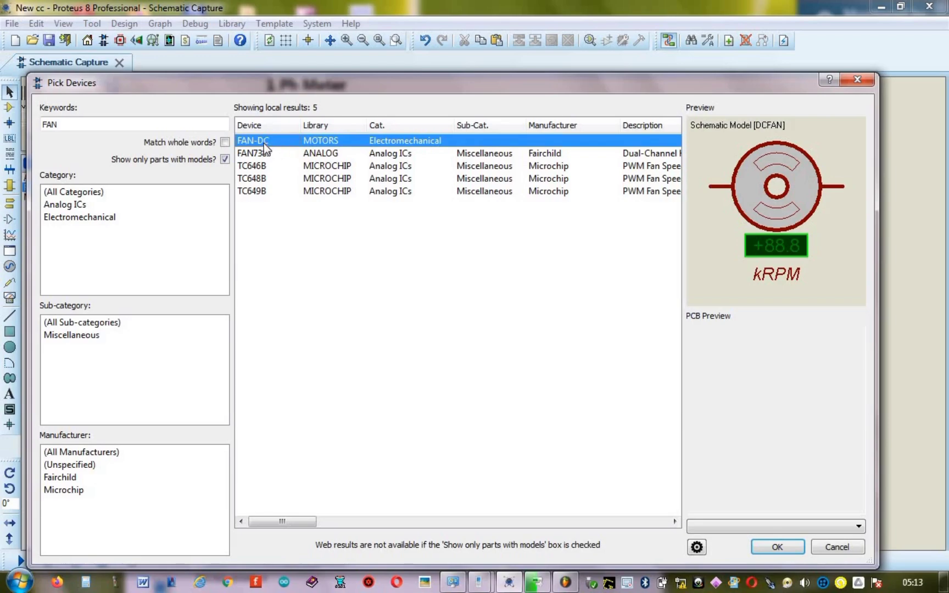
Step: Search the device library for SWITCH, add SW-SPDT-MOM to the device list and clear the search keyword
left_click(89, 123)
key("BackSpace")
key("BackSpace")
key("BackSpace")
type("SWITCH")
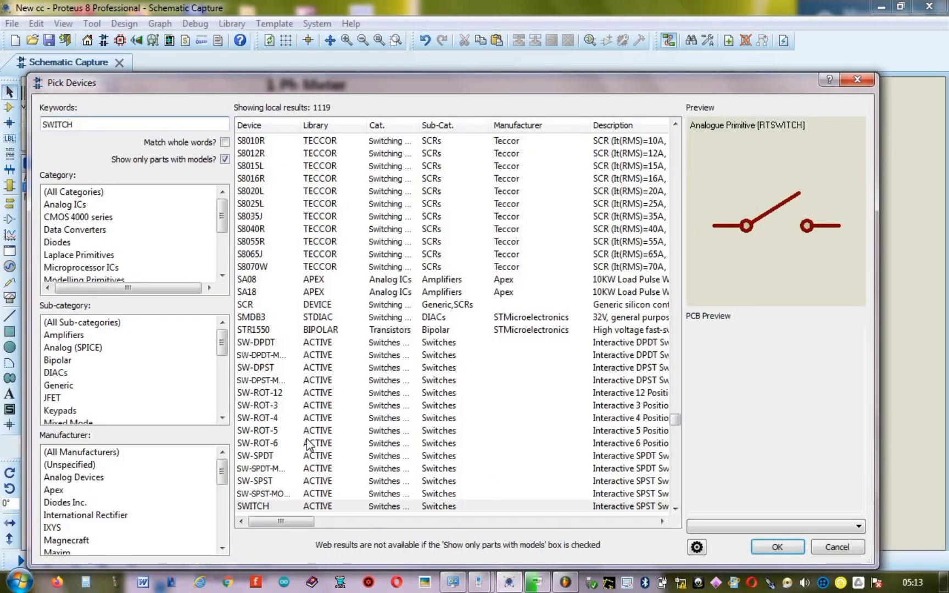
left_click(316, 467)
left_click(105, 125)
key("BackSpace")
key("BackSpace")
key("BackSpace")
key("BackSpace")
key("BackSpace")
key("BackSpace")
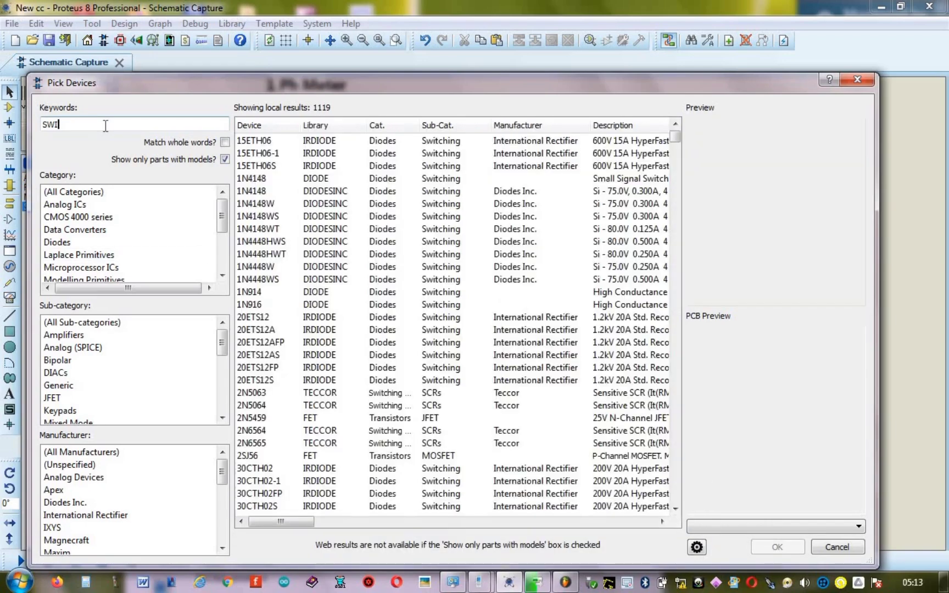
type("resist")
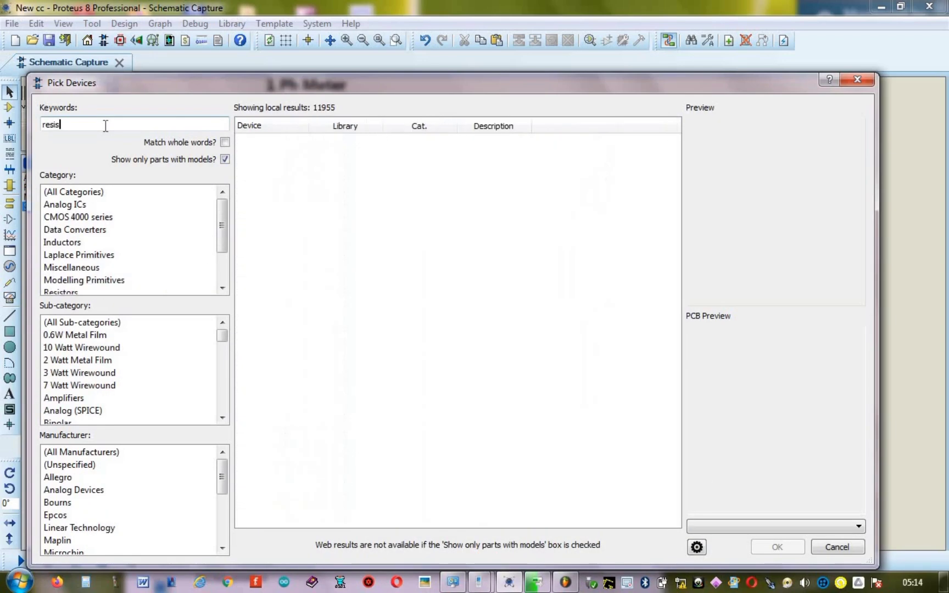
key("BackSpace")
key("BackSpace")
key("BackSpace")
key("BackSpace")
key("BackSpace")
key("BackSpace")
Step: Search the device library for "1k res" and add the 10WATT1K resistor to the device list
type("1k res")
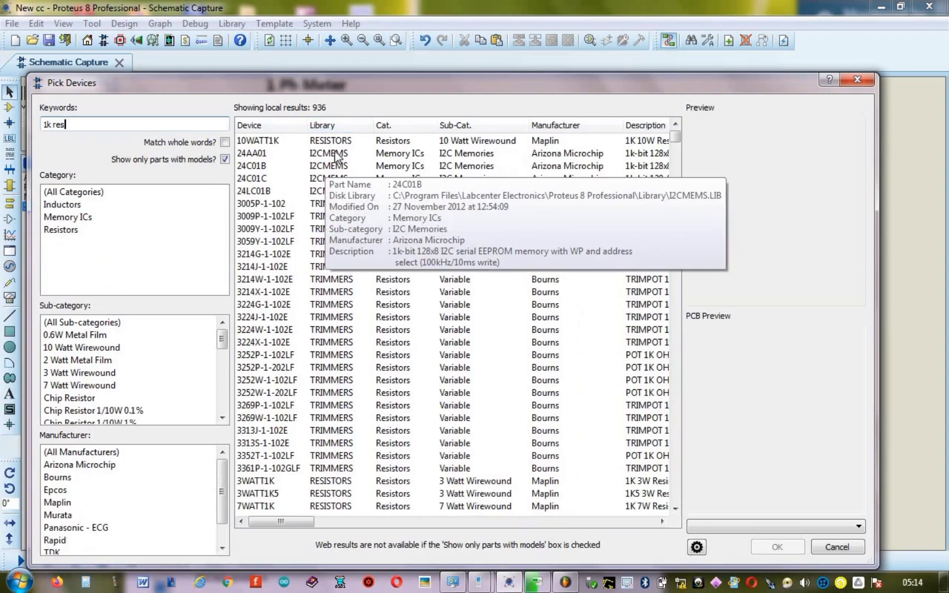
double_click(357, 138)
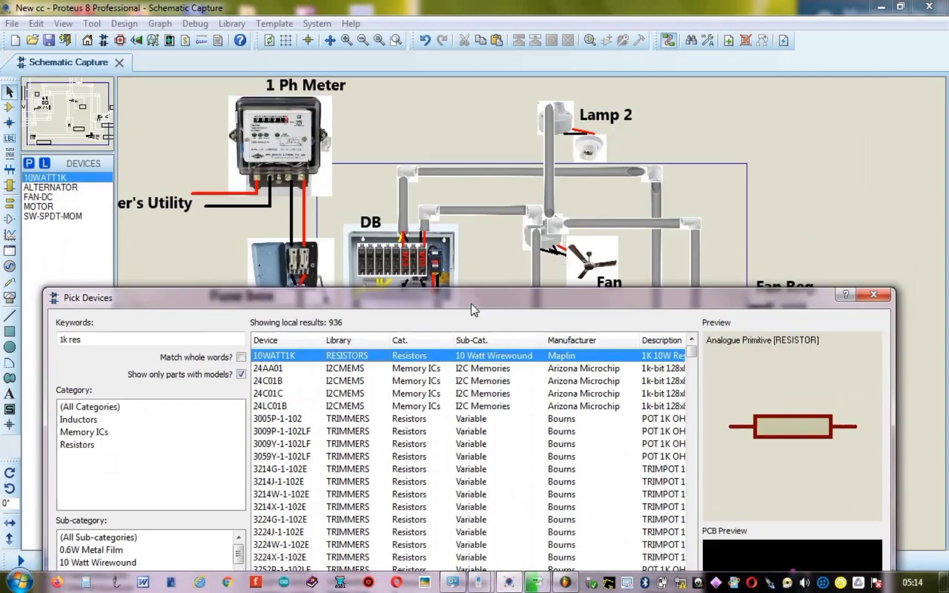
left_click_drag(537, 475, 524, 75)
Step: Search the device library for Lamp, add LAMP to the device list and close the device picker
triple_click(198, 114)
key("BackSpace")
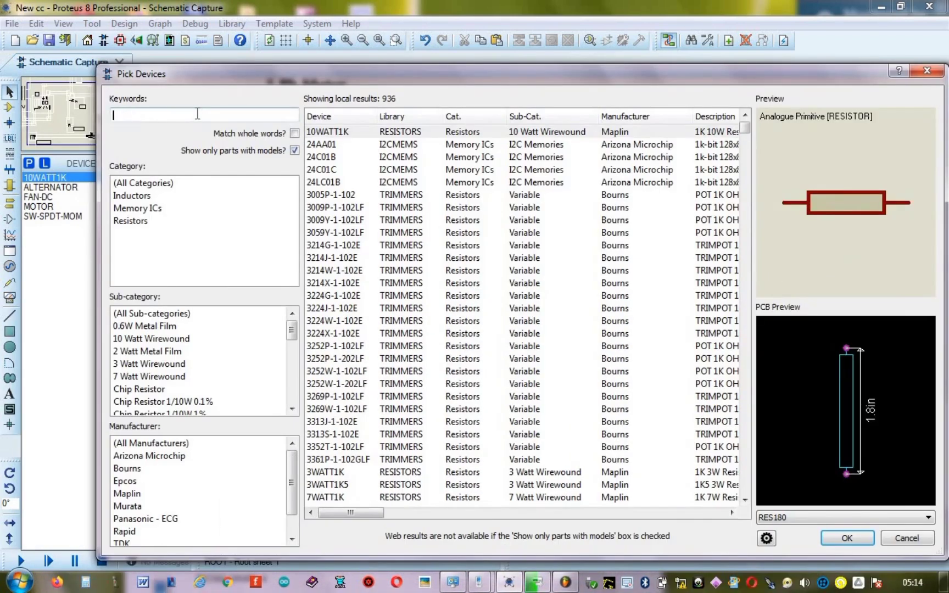
type("Lamp")
double_click(339, 257)
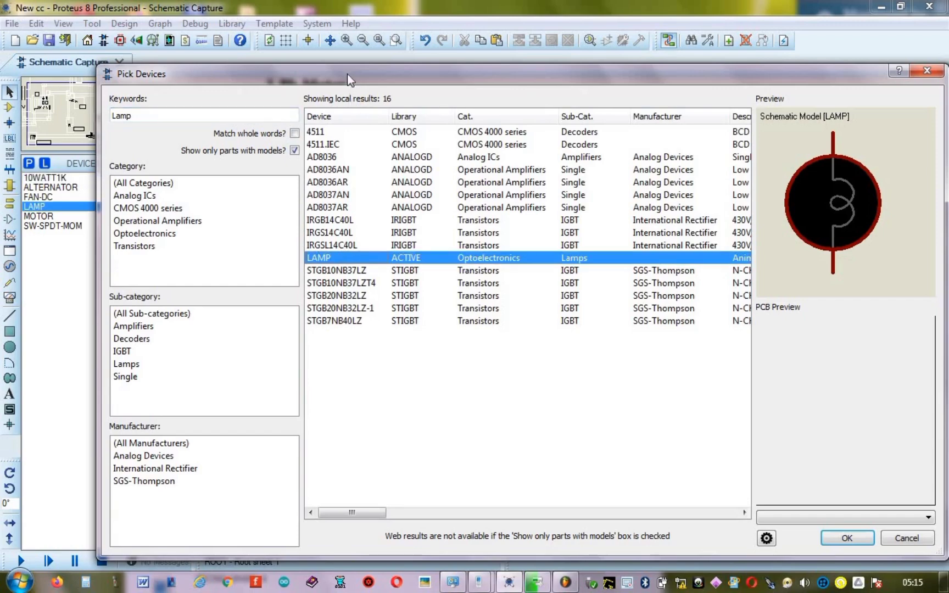
left_click_drag(312, 547, 318, 373)
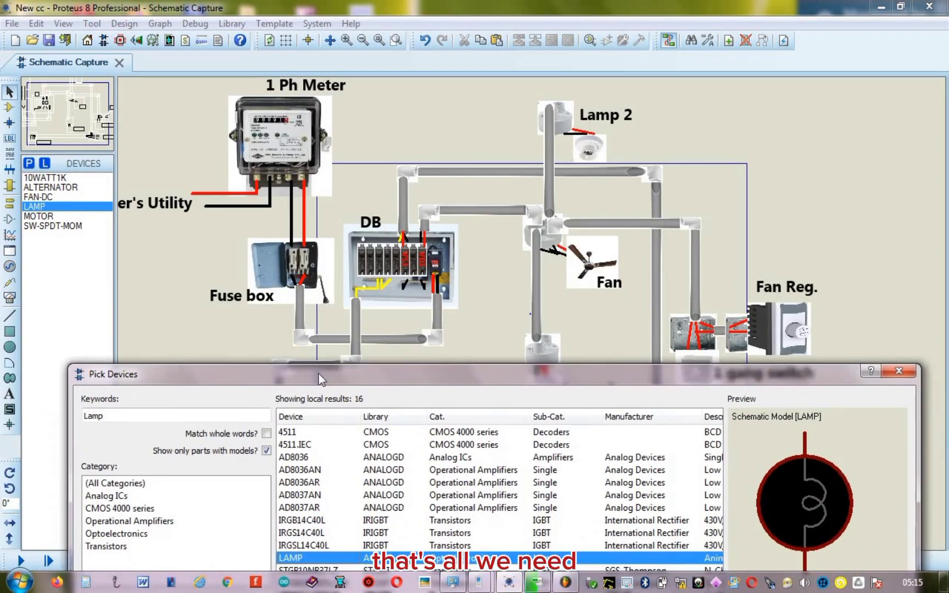
left_click_drag(828, 374, 801, 320)
left_click(873, 316)
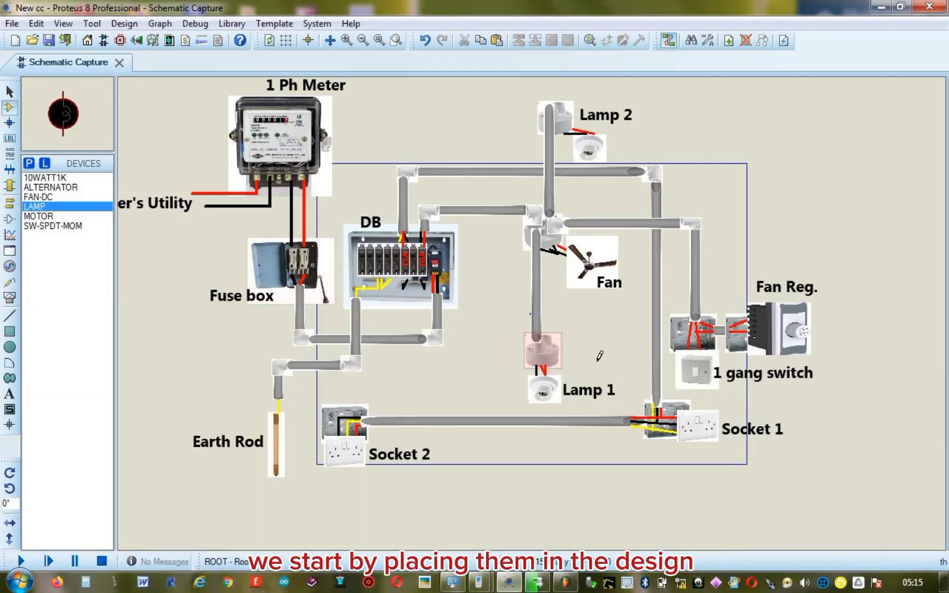
Step: Place one LAMP component above the Lamp 1 label and another beside the Lamp 2 label
left_click(593, 350)
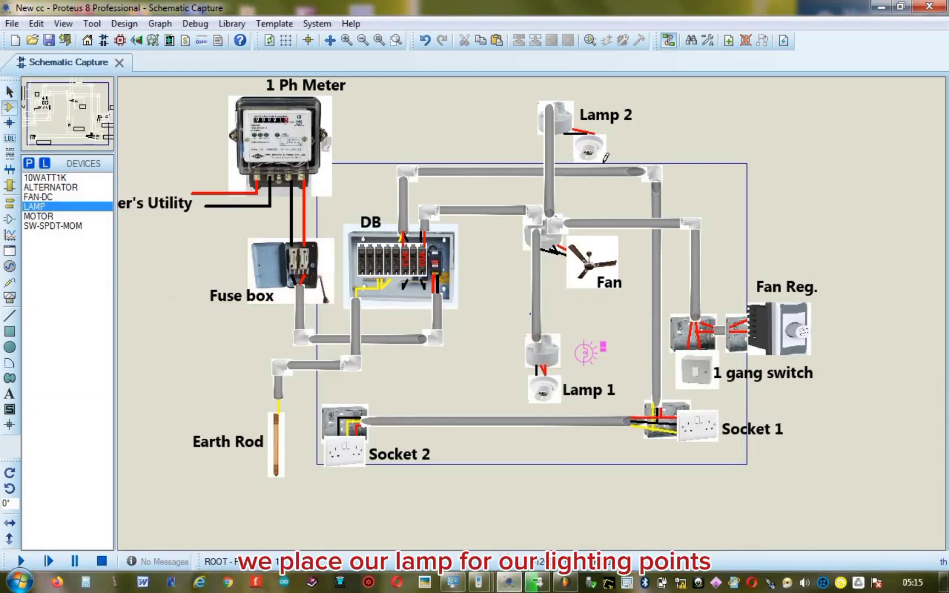
left_click(586, 351)
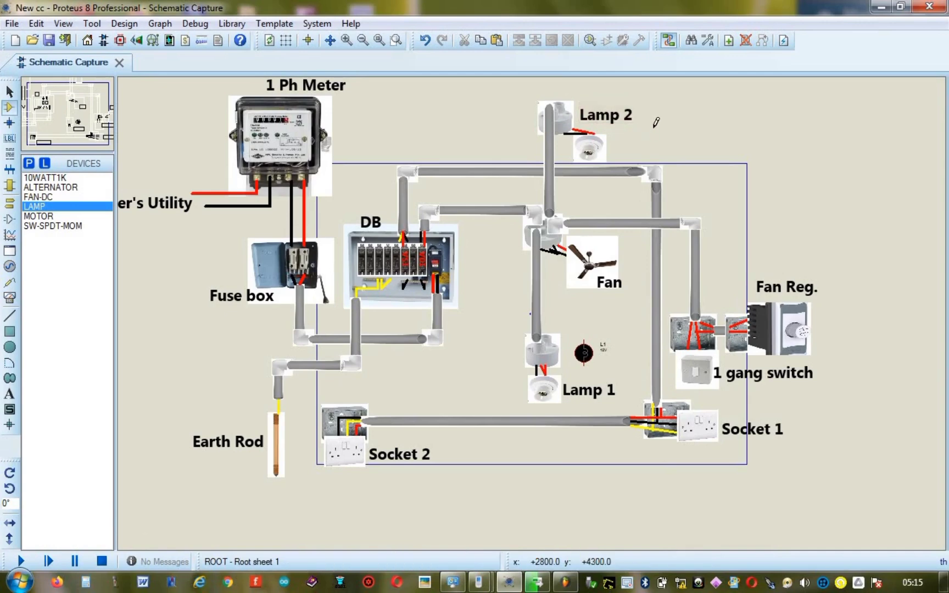
left_click(651, 126)
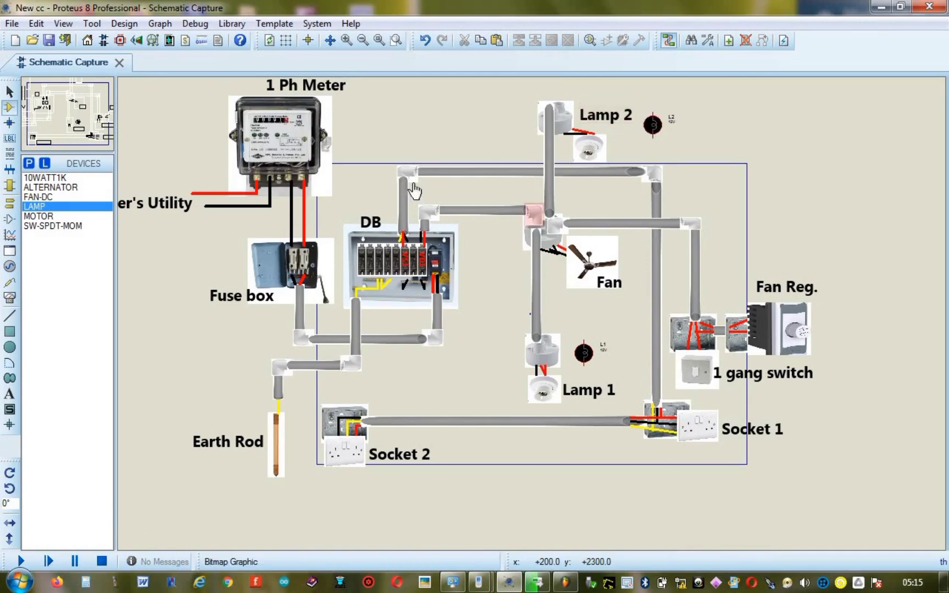
Step: Place a FAN-DC component on the schematic and position it just below the ceiling fan picture
left_click(39, 197)
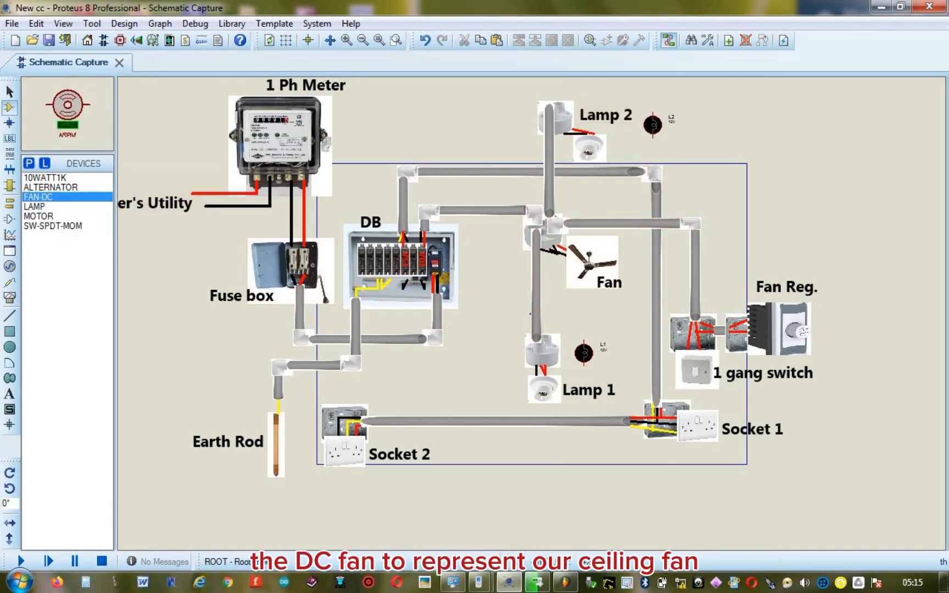
left_click(596, 197)
left_click(612, 187)
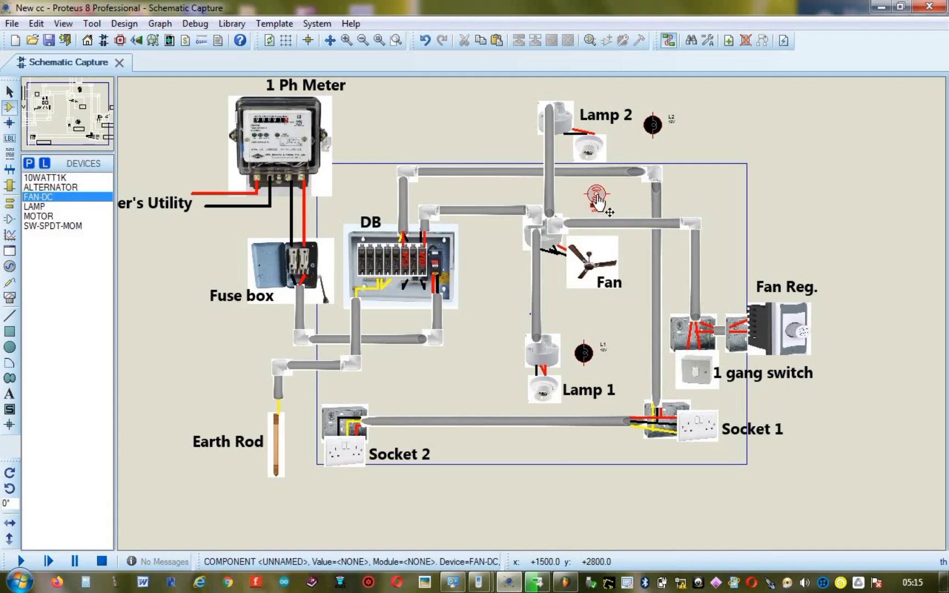
left_click_drag(511, 280, 566, 306)
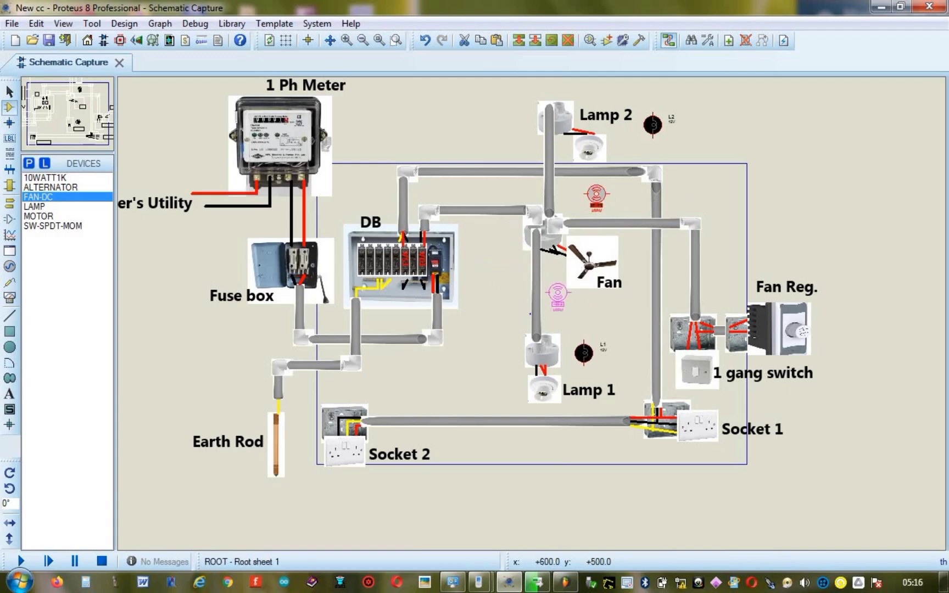
Step: Place an ALTERNATOR beneath the Utility label next to the incoming supply wires and shift it slightly downward
left_click(49, 187)
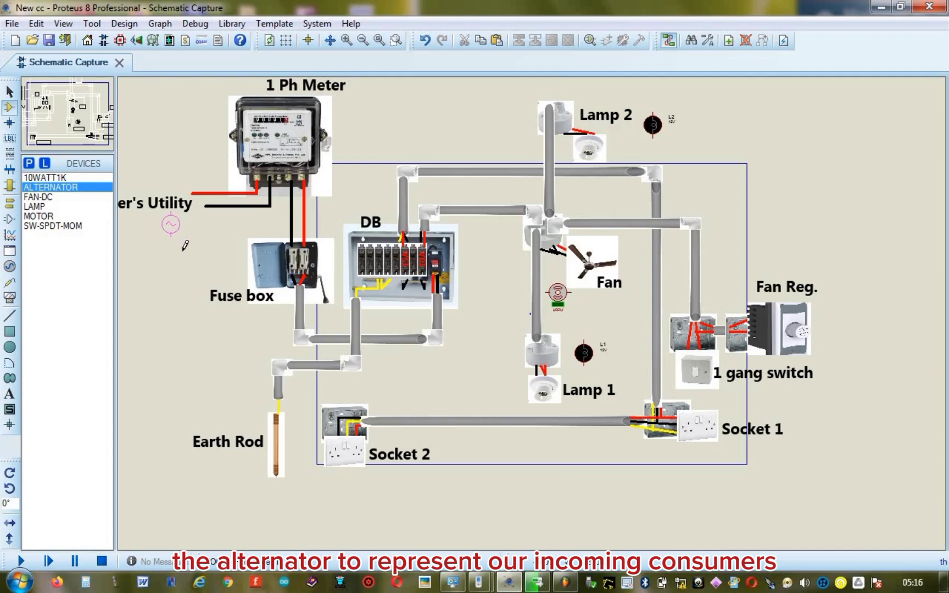
left_click(172, 239)
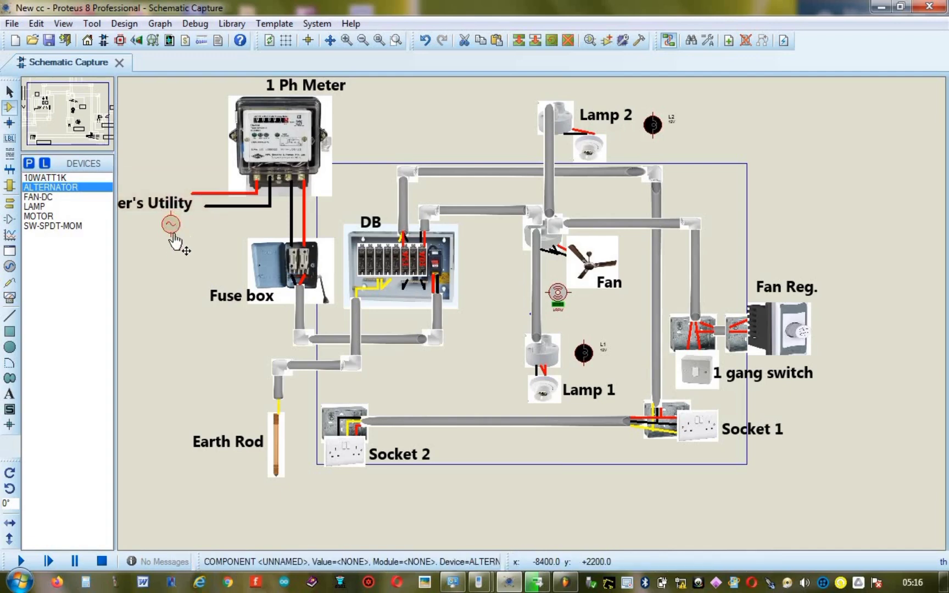
double_click(171, 225)
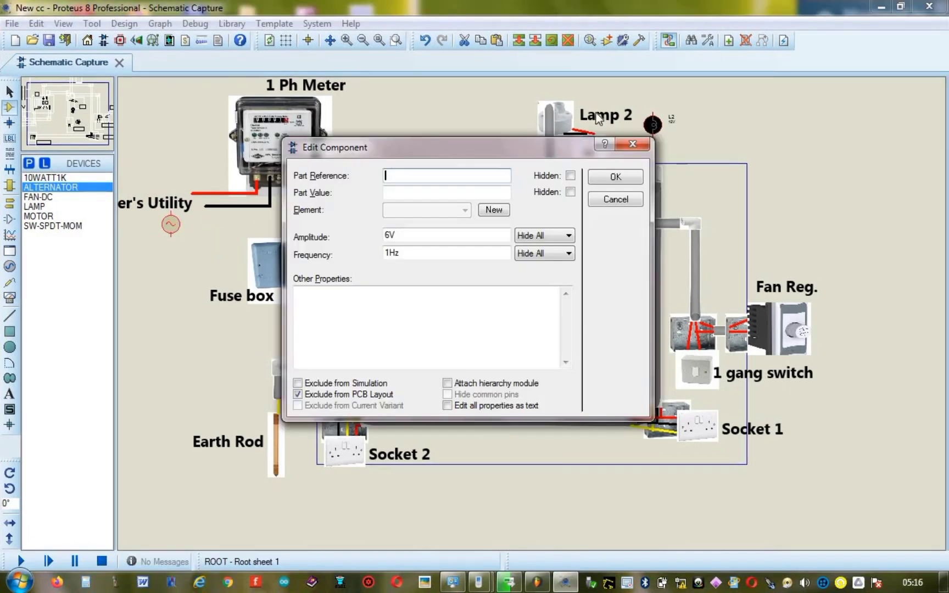
key("Escape")
right_click(170, 225)
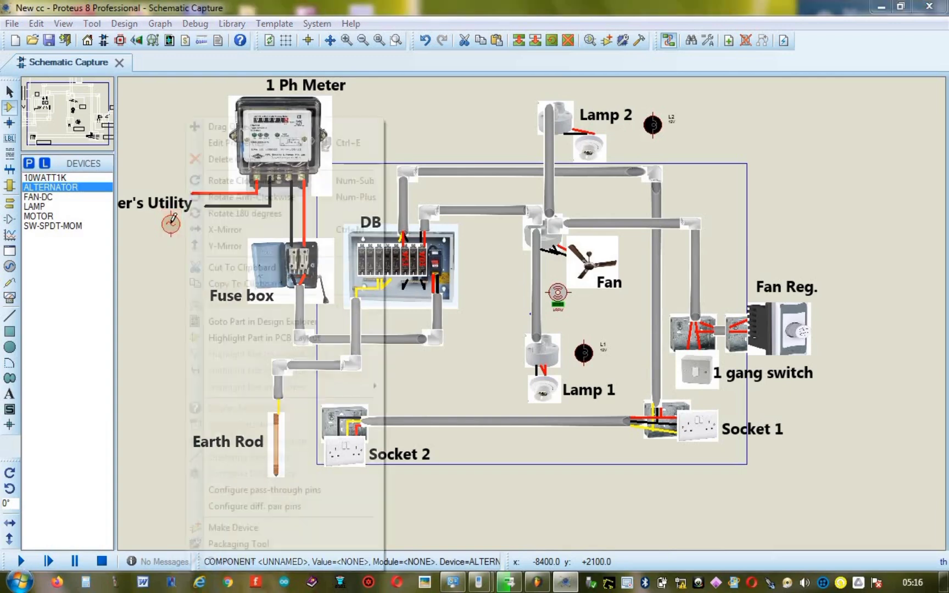
left_click(200, 173)
left_click_drag(171, 225, 171, 238)
Step: Place the SW-SPDT-MOM switch below the 1 gang switch label and the 10WATT1K resistor beside the fan regulator picture
left_click(45, 178)
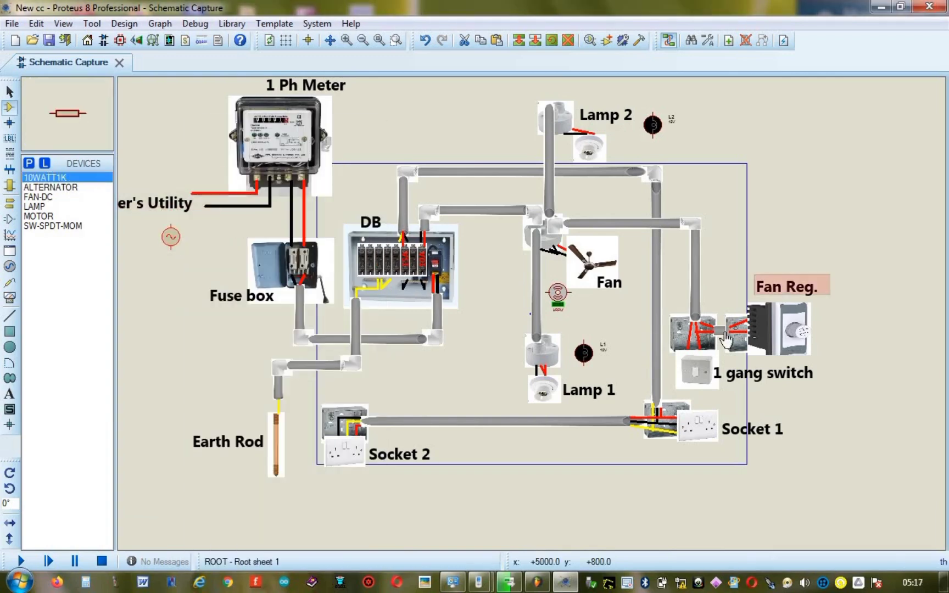
left_click(53, 226)
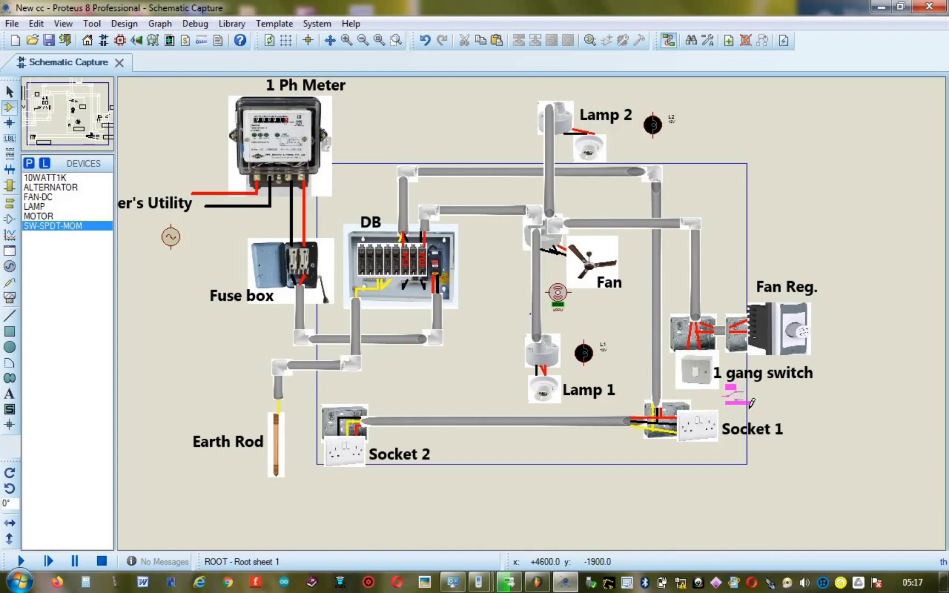
left_click(752, 403)
left_click(54, 179)
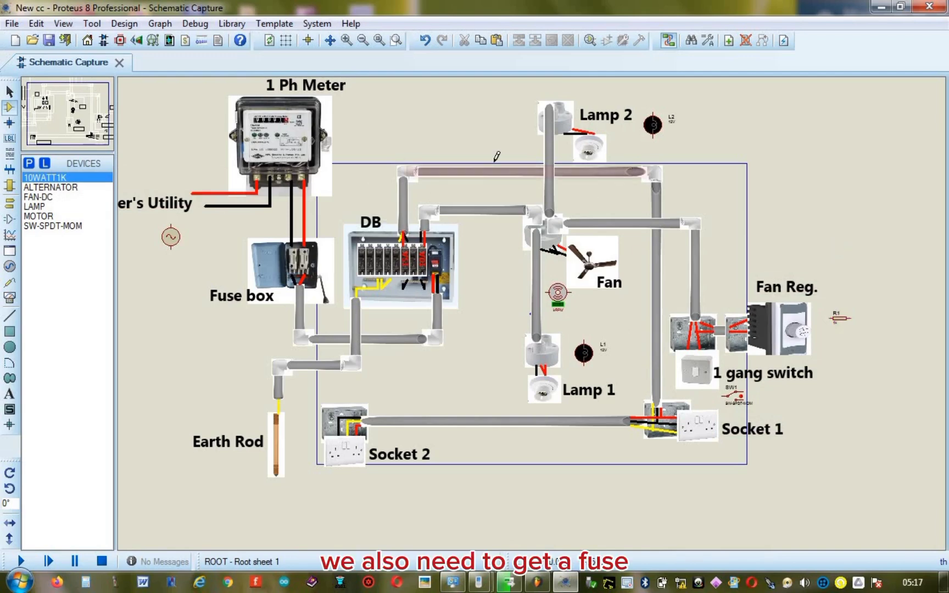
Step: Add FUSE from the device library and place two fuses, one above the other, beside the fuse box picture
left_click(28, 163)
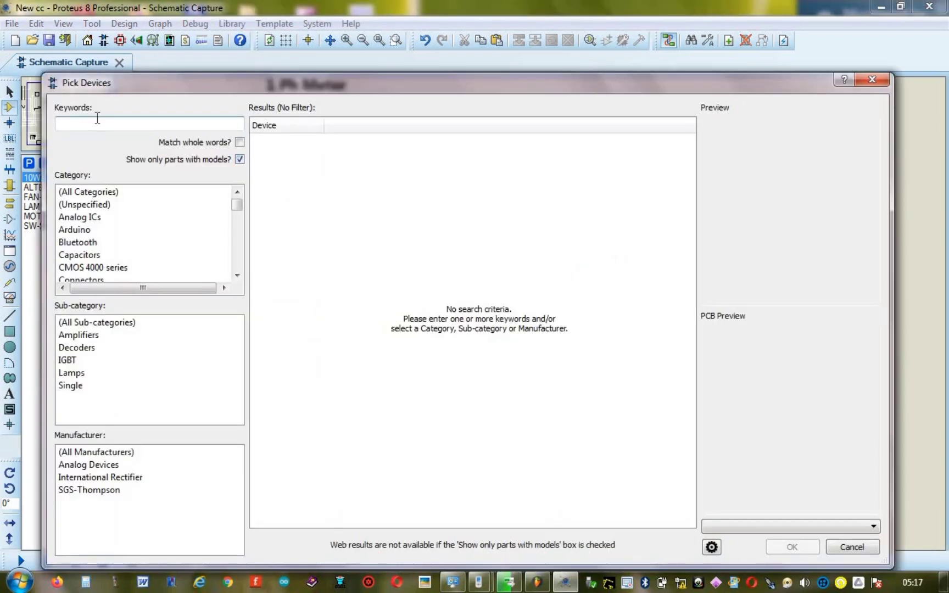
type("fuse")
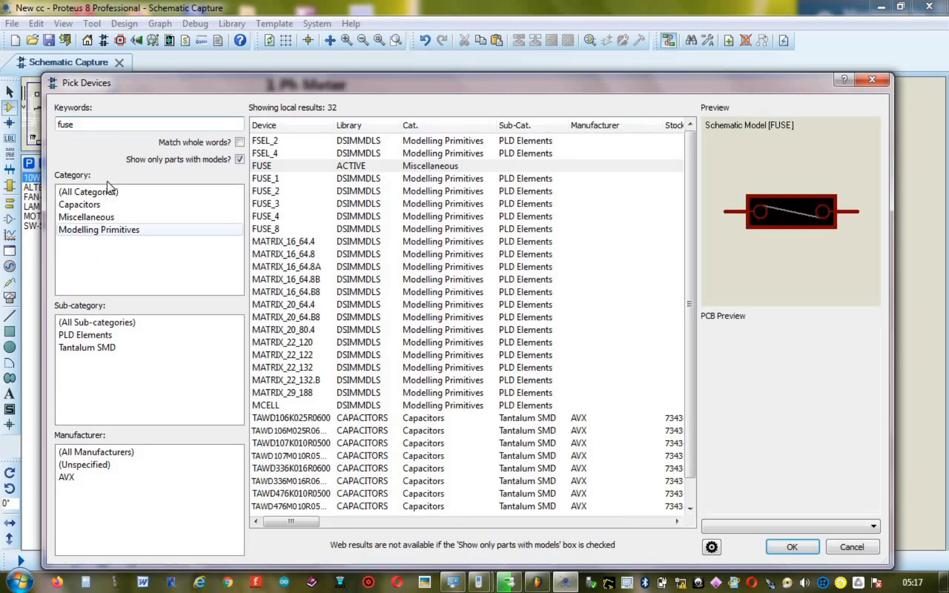
left_click(333, 167)
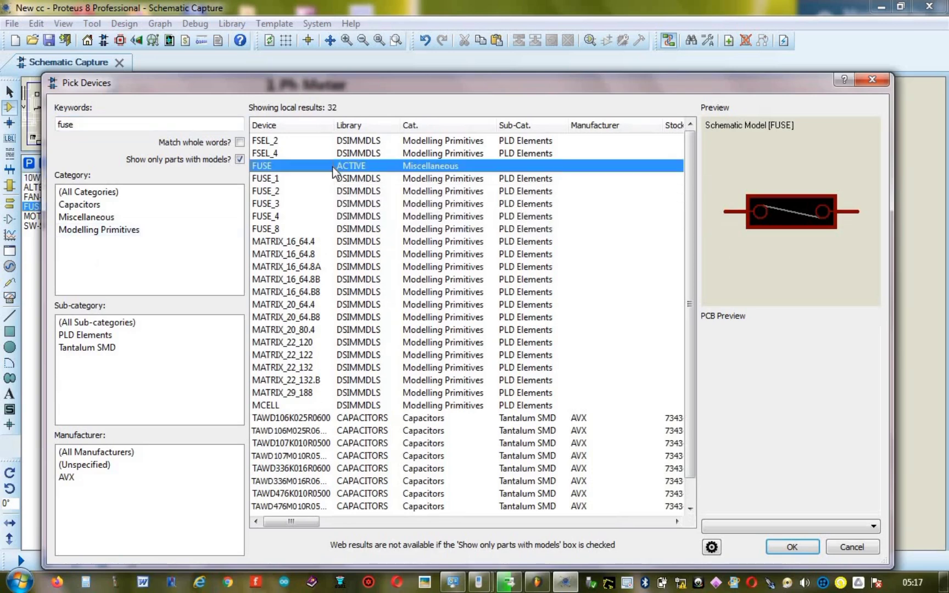
left_click(880, 79)
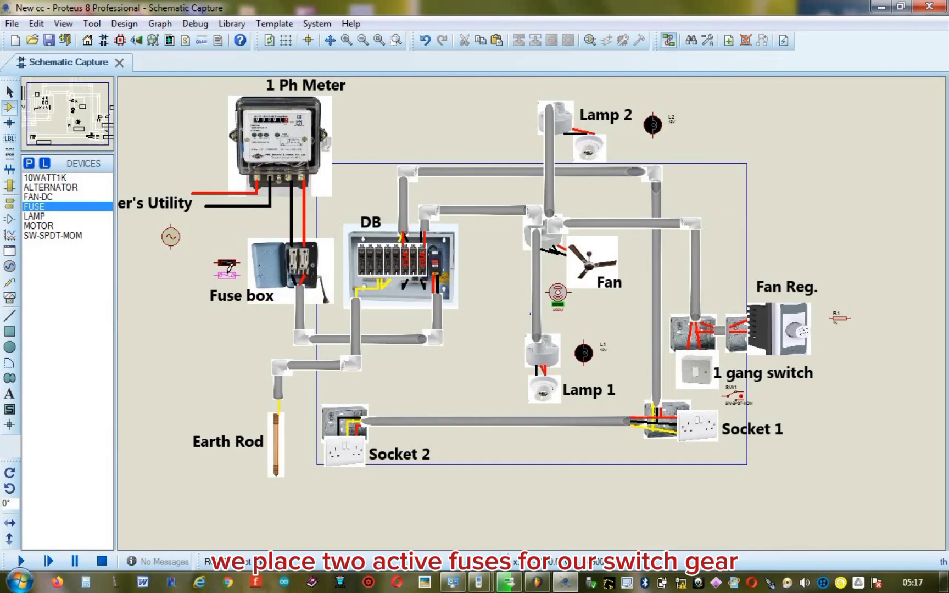
left_click(226, 275)
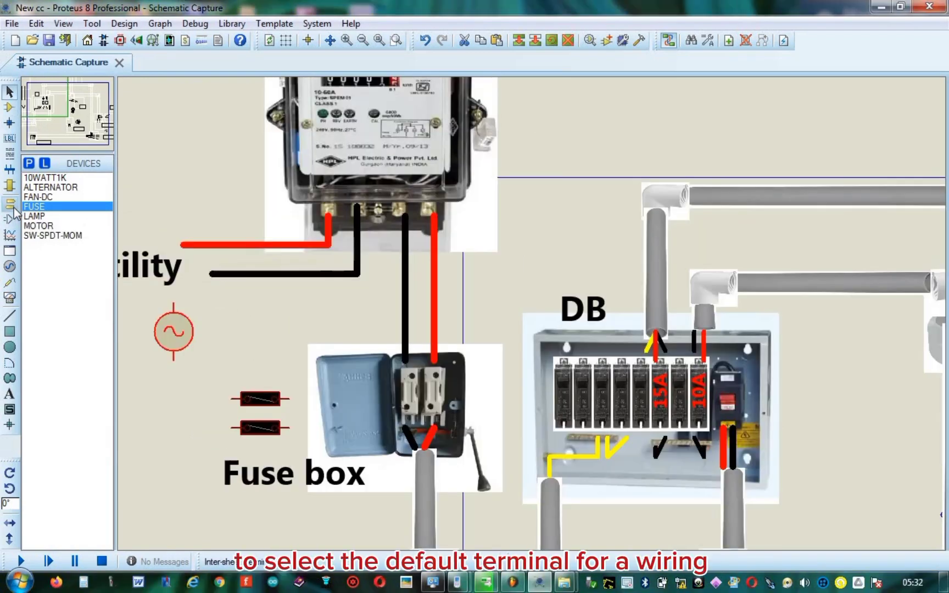
Step: Place default terminals beside the alternator's upper and lower pins, flipping the lower one so its pin faces the alternator
left_click(9, 203)
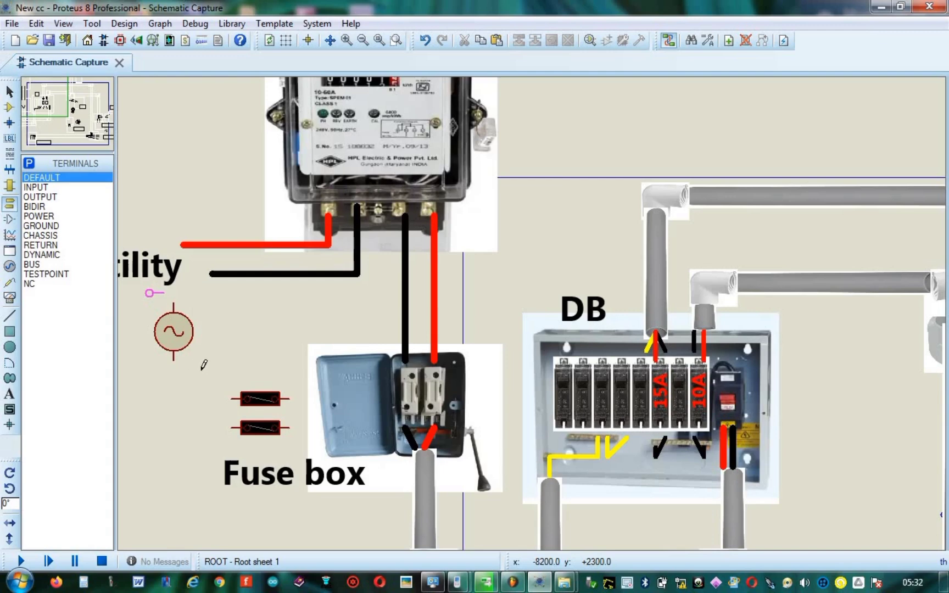
left_click(197, 368)
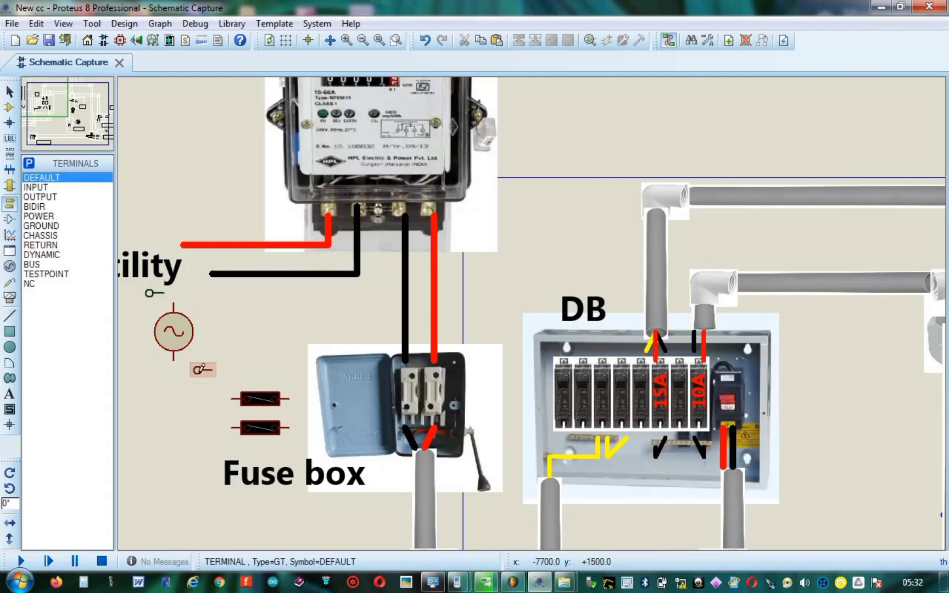
right_click(198, 369)
left_click(237, 200)
Step: Wire the alternator's lower and upper pins to their adjacent default terminals
left_click(175, 357)
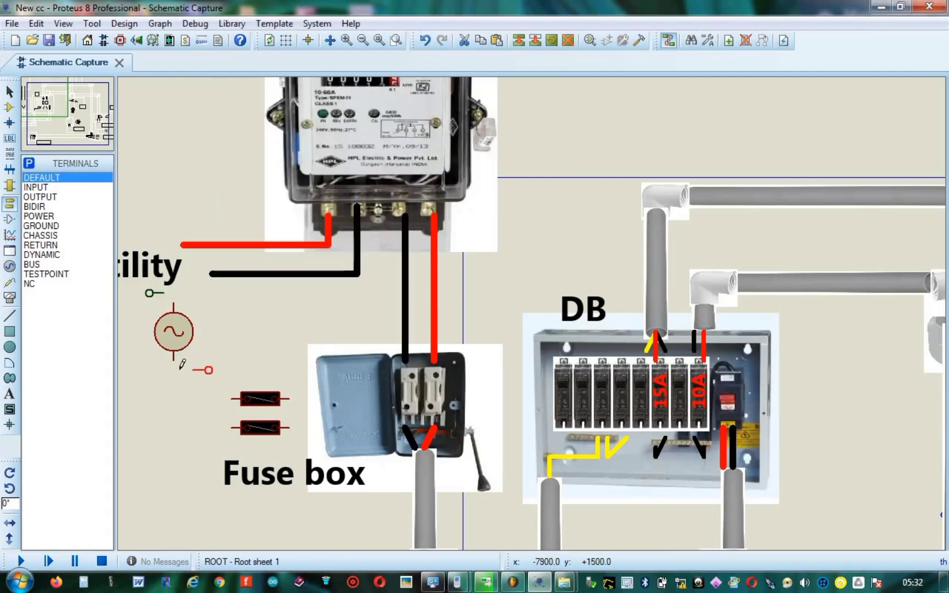
left_click(198, 369)
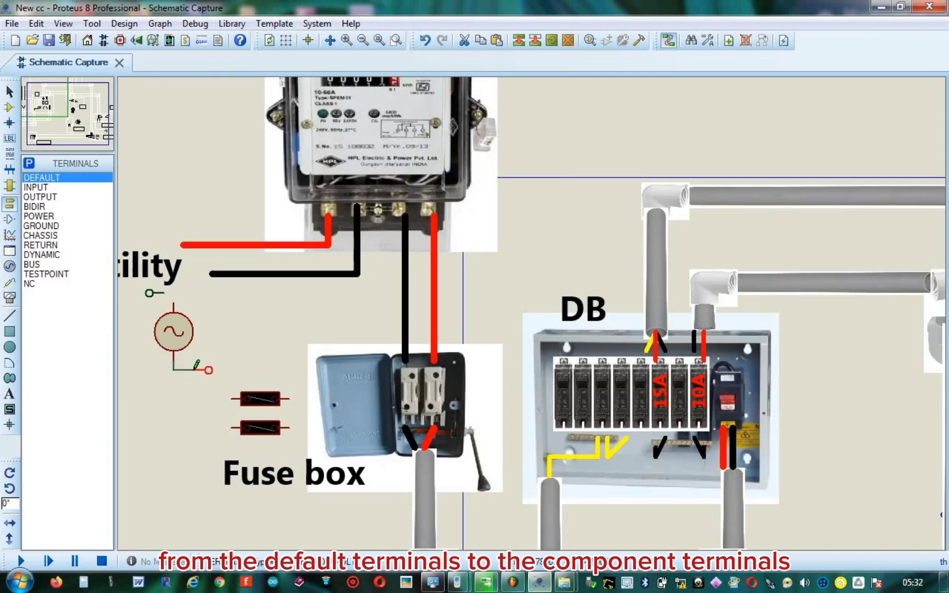
left_click(167, 292)
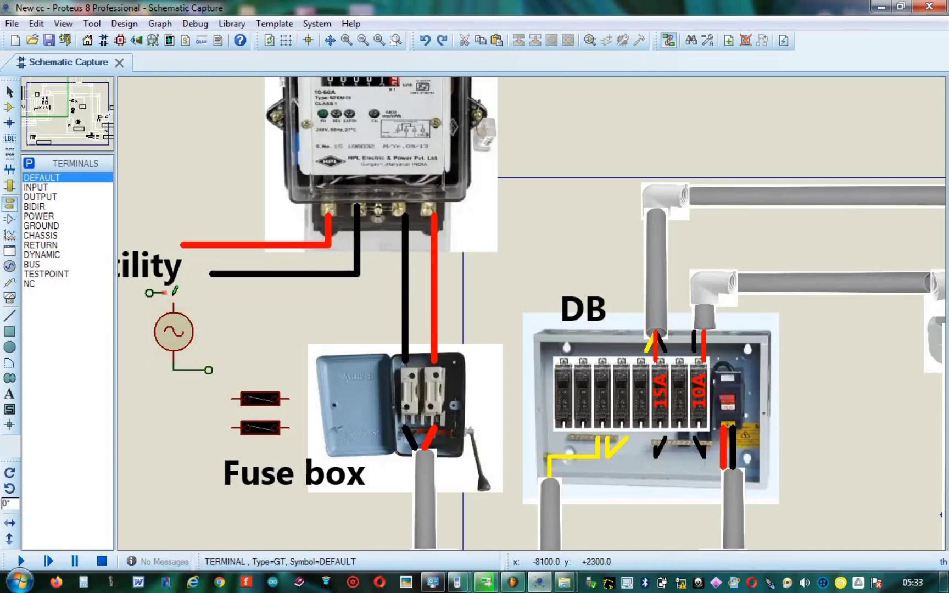
key("Escape")
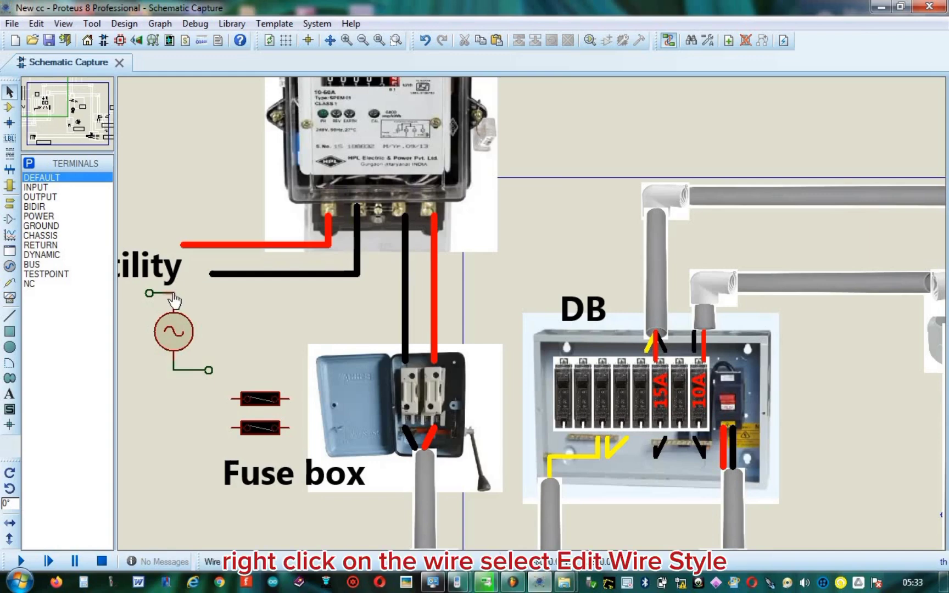
Step: Override the global style of the alternator's upper wire, giving it a width of 46th and a red colour
right_click(173, 294)
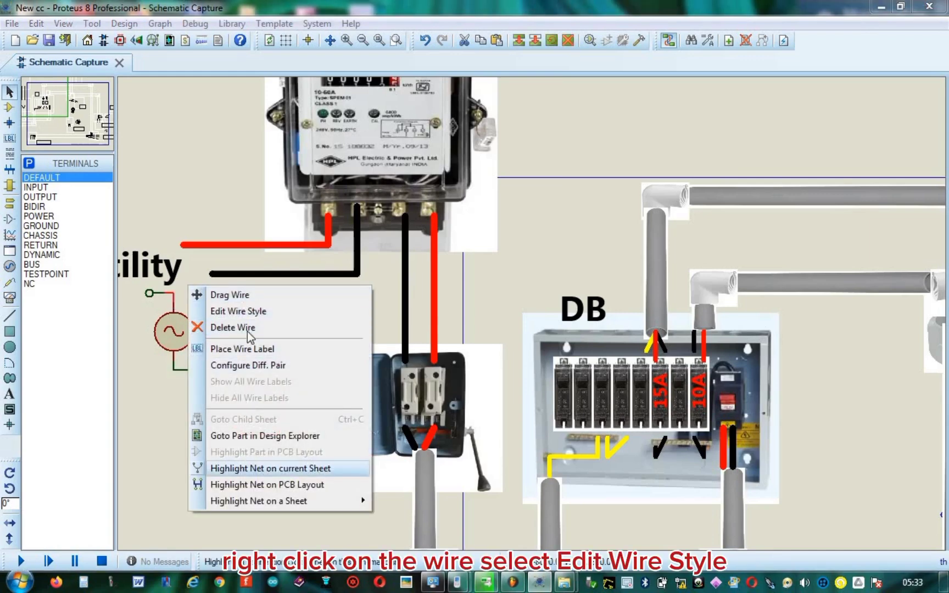
left_click(247, 312)
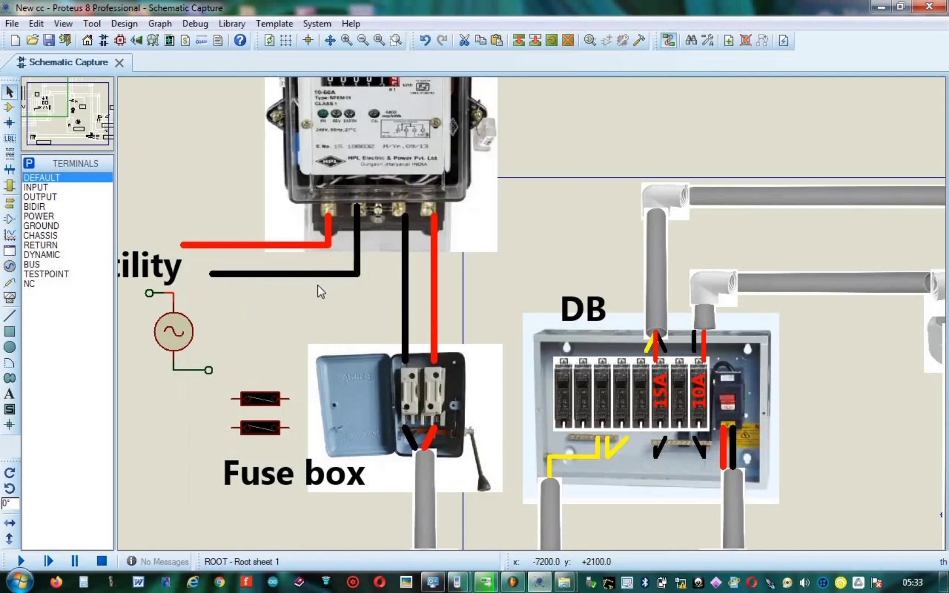
double_click(314, 250)
left_click(476, 281)
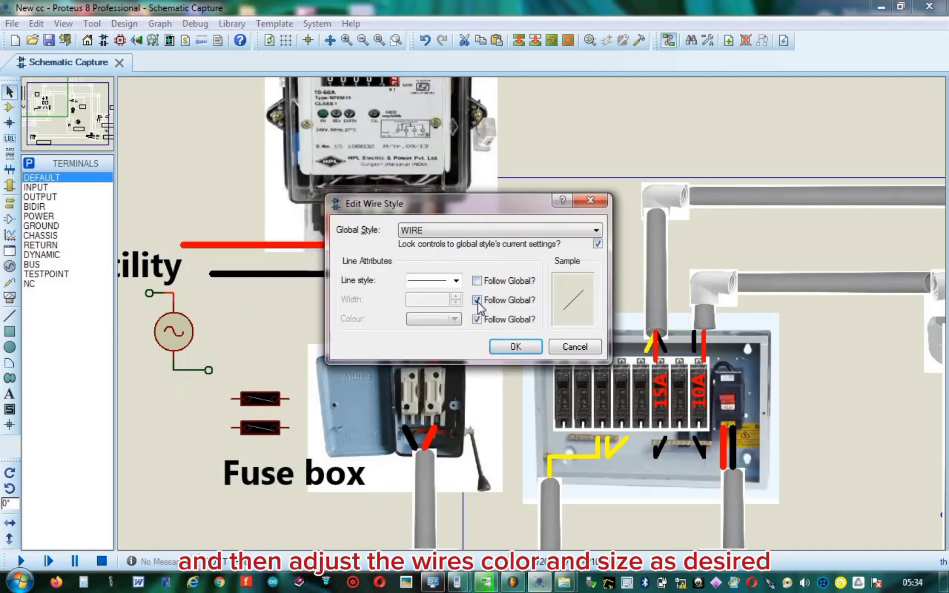
left_click(477, 300)
left_click(477, 319)
left_click(455, 319)
left_click(481, 336)
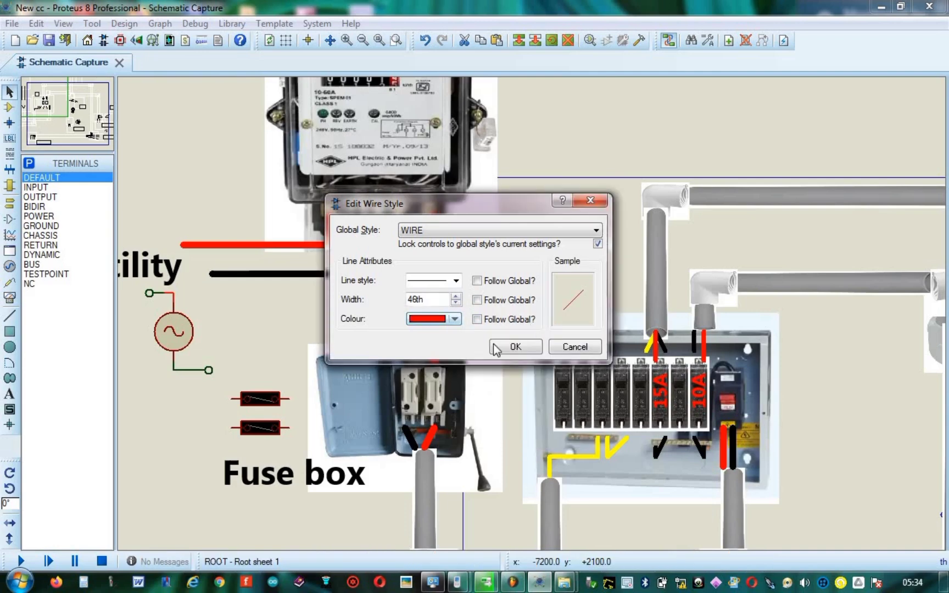
left_click(516, 347)
Step: Override the lower alternator wire's global style with a 46th width and dark green colour, and shift its terminal farther from the alternator
right_click(186, 375)
left_click(280, 165)
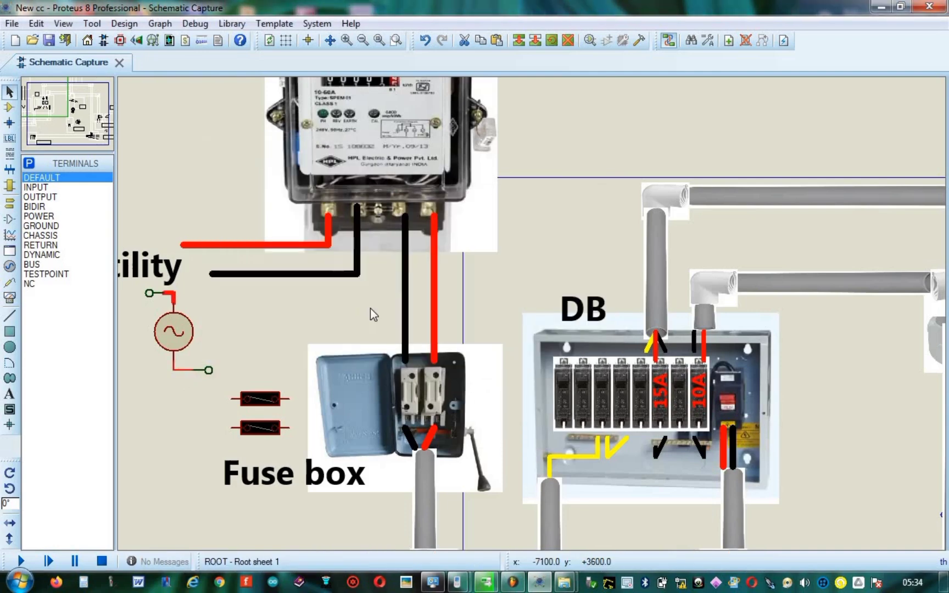
left_click(478, 282)
left_click(478, 300)
left_click(478, 320)
left_click(456, 297)
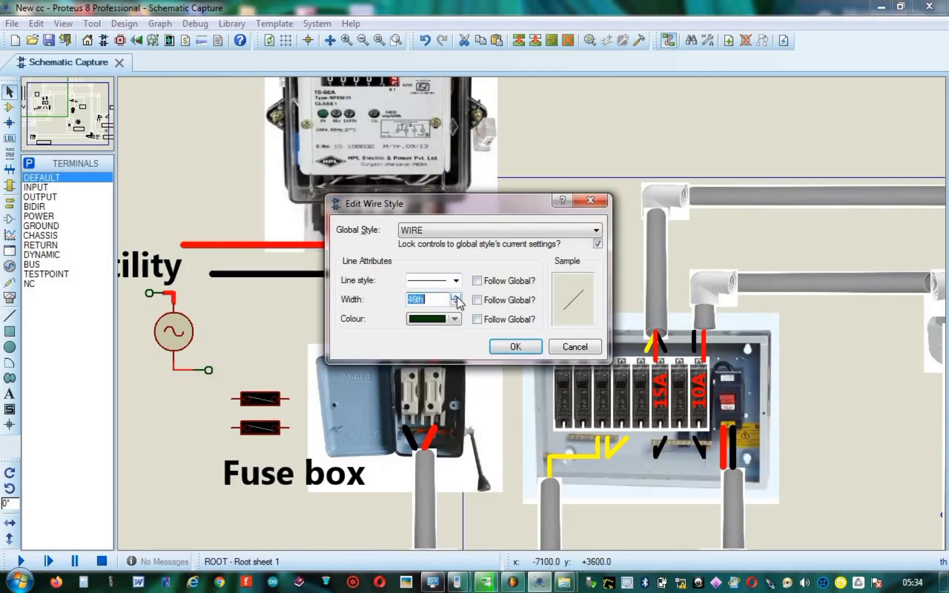
left_click(514, 352)
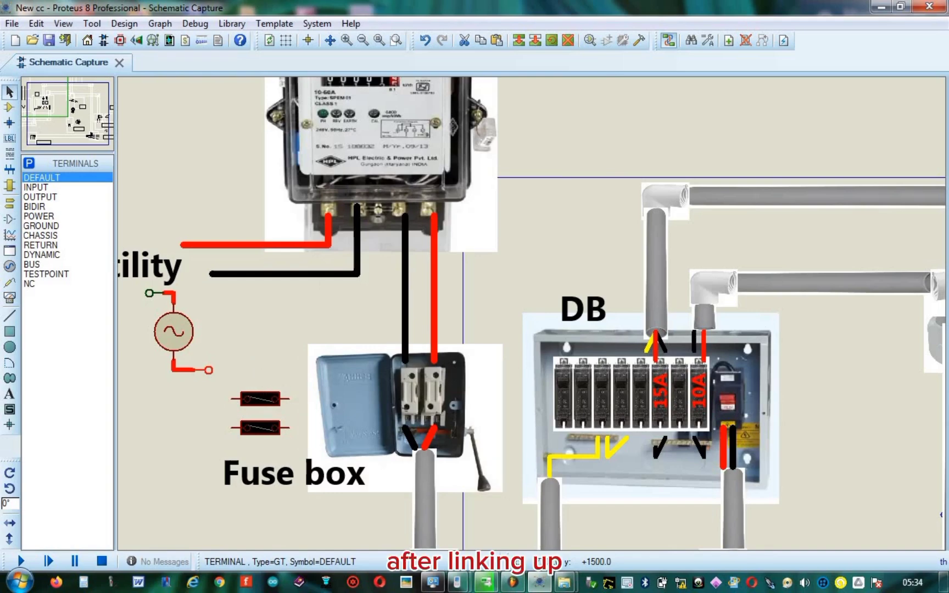
left_click(232, 373)
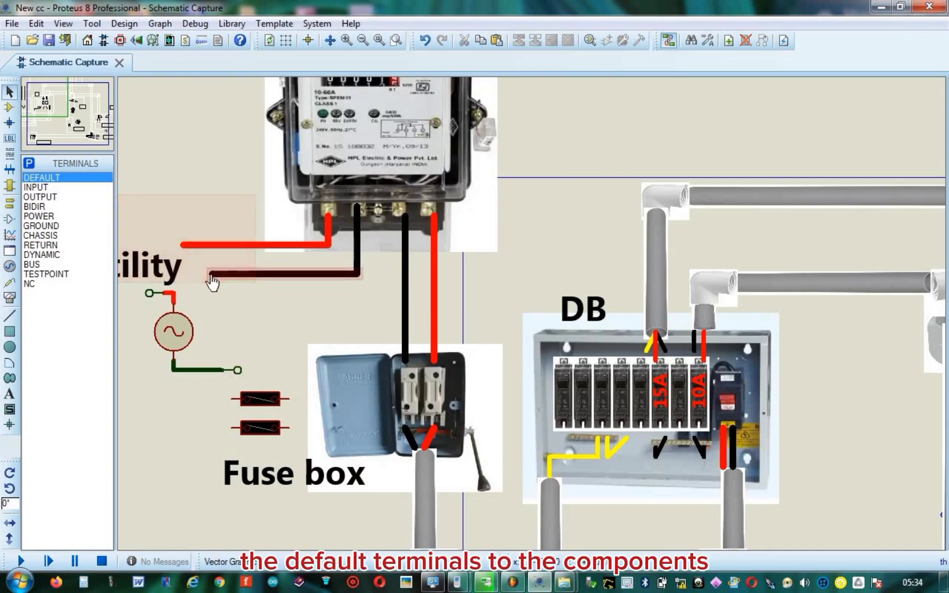
Step: Copy the horizontal black supply line near the Utility label and paste the duplicate beside the alternator
left_click(211, 274)
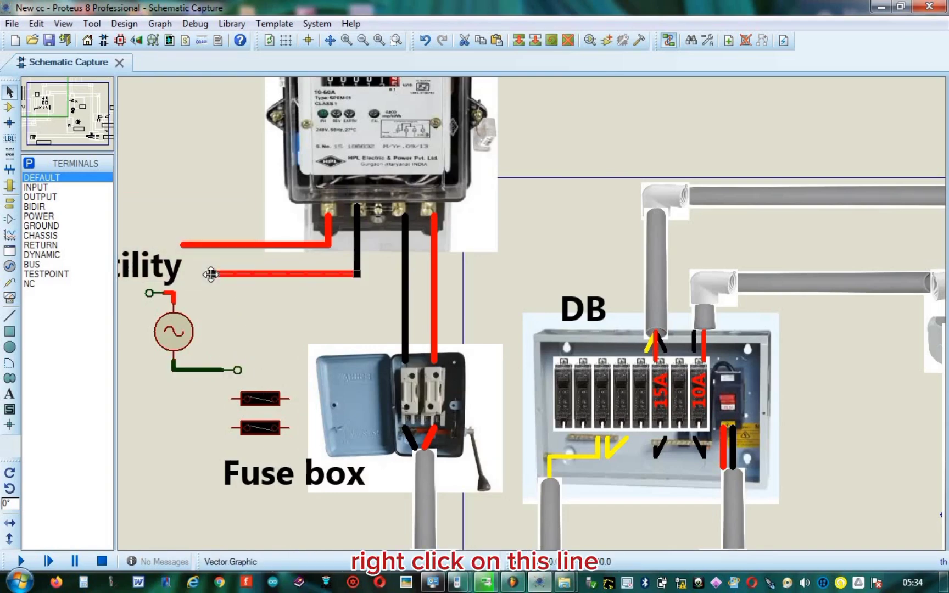
right_click(253, 274)
left_click(291, 445)
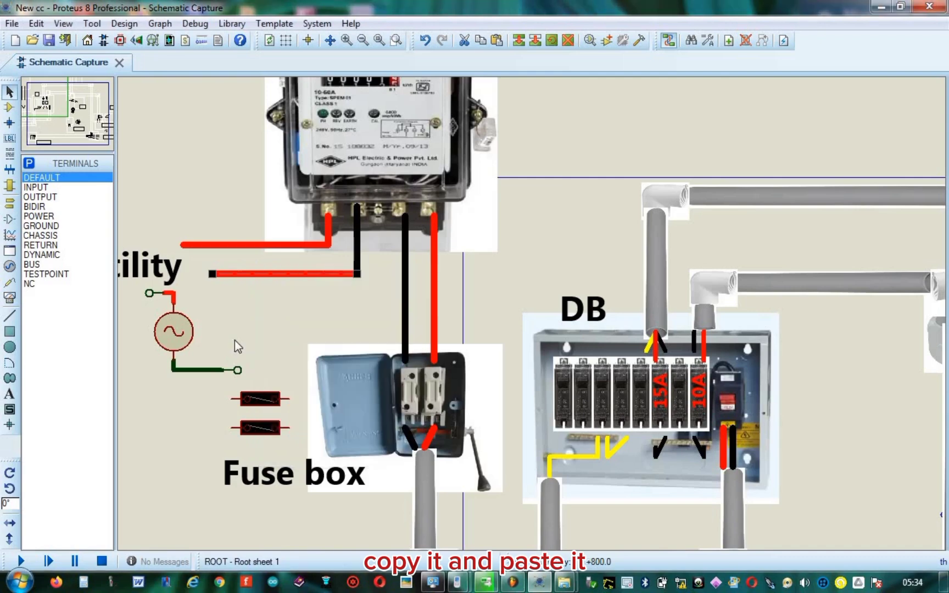
right_click(235, 321)
left_click(291, 421)
left_click(294, 317)
Step: Rotate the pasted black line upright, shorten it and position it to link the black supply line to the alternator's lower wire
right_click(294, 313)
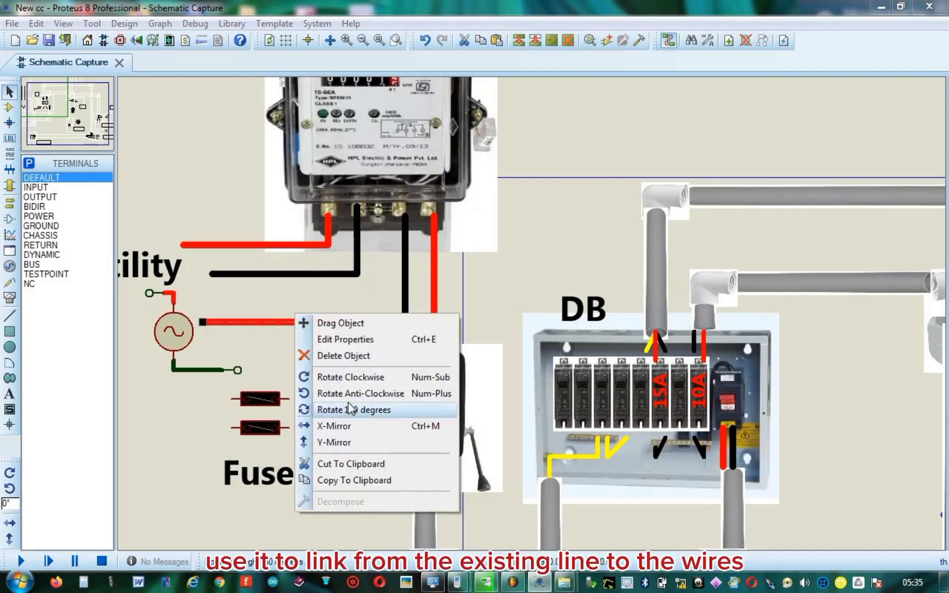
left_click(282, 327)
key("KP_Subtract")
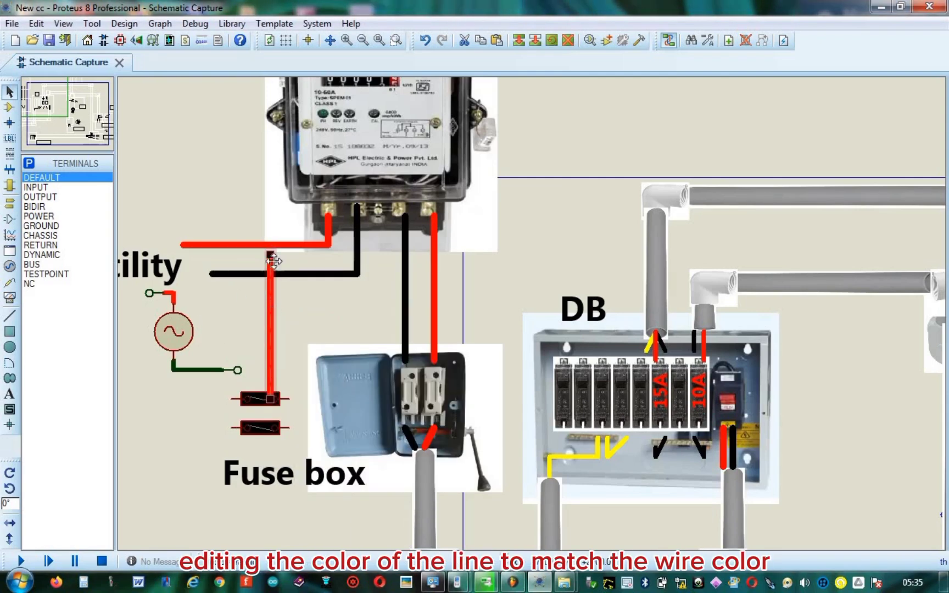
left_click_drag(269, 334, 270, 408)
left_click(220, 344)
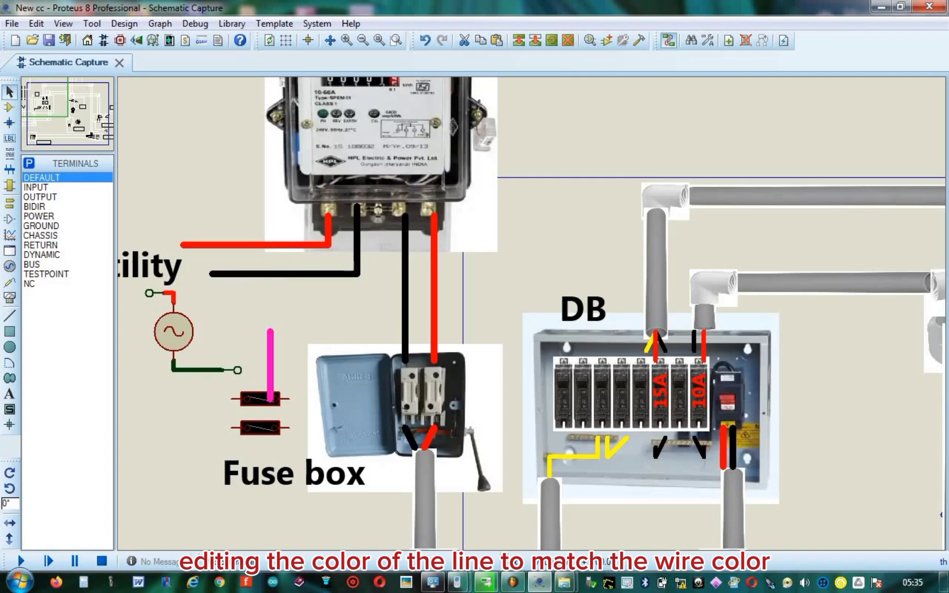
left_click_drag(270, 368, 213, 273)
Step: Copy the vertical black link line, paste it above the alternator's upper wire and extend the red supply line to meet it
right_click(214, 317)
left_click(265, 472)
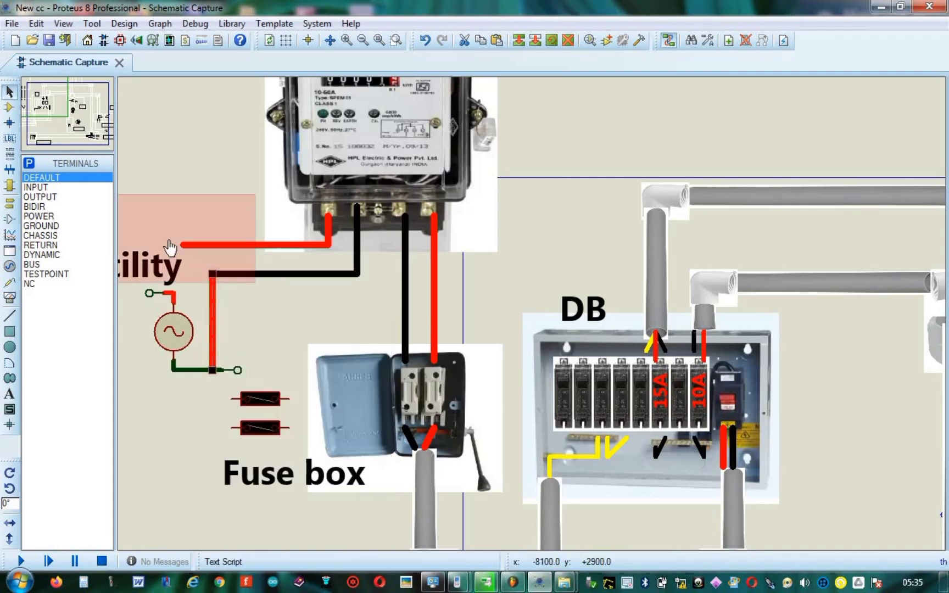
left_click(280, 313)
right_click(294, 306)
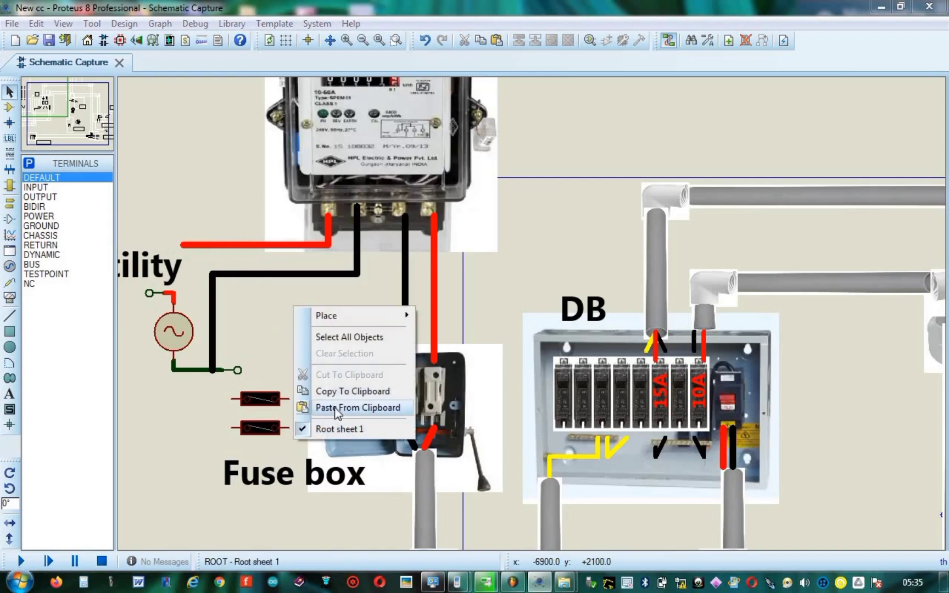
left_click(336, 408)
left_click(173, 247)
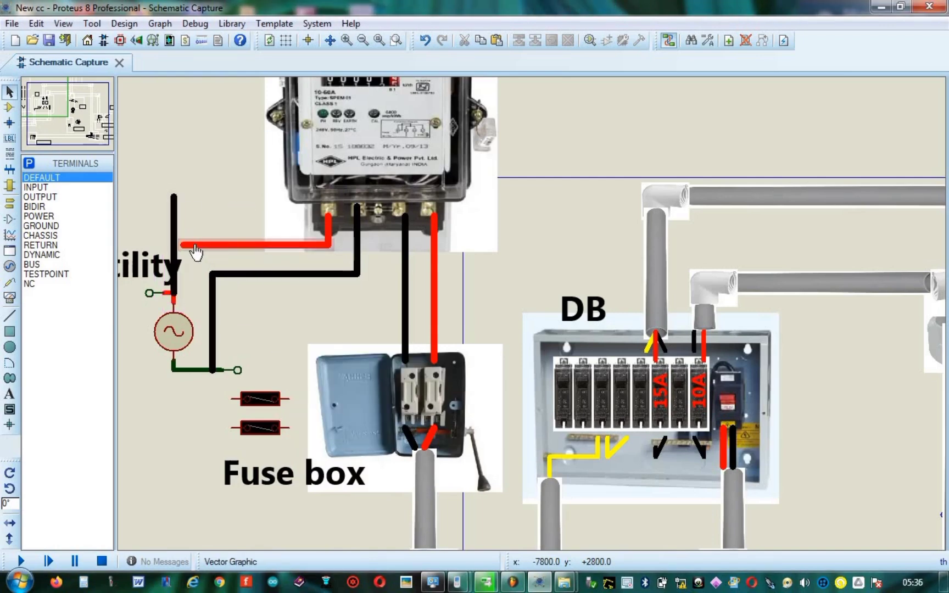
left_click(195, 246)
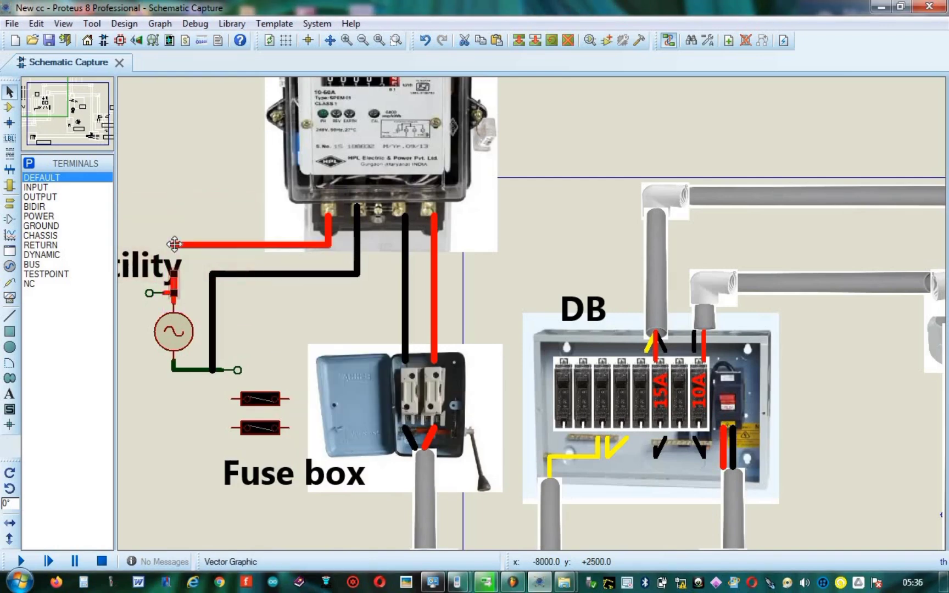
Step: Set the upper link line's line and foreground fill colours to red for that graphic only, and move the Utility label beside the alternator
right_click(189, 261)
left_click(244, 288)
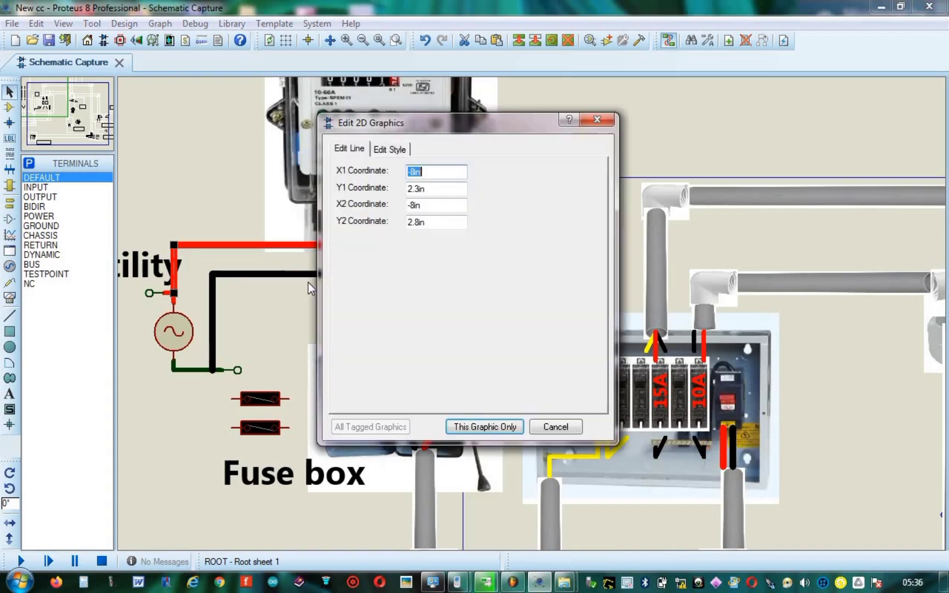
left_click(391, 150)
left_click(455, 270)
left_click(524, 273)
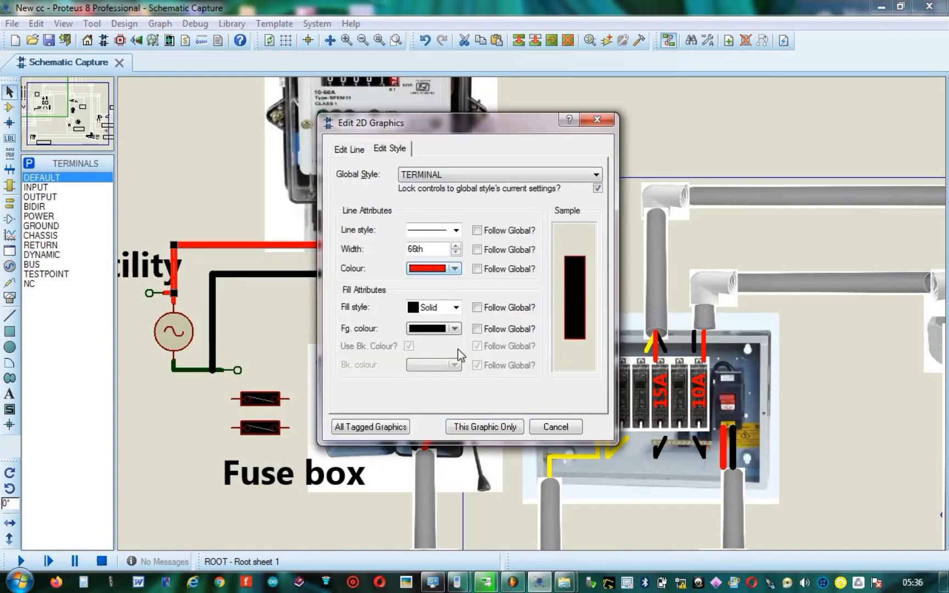
left_click(457, 329)
left_click(521, 378)
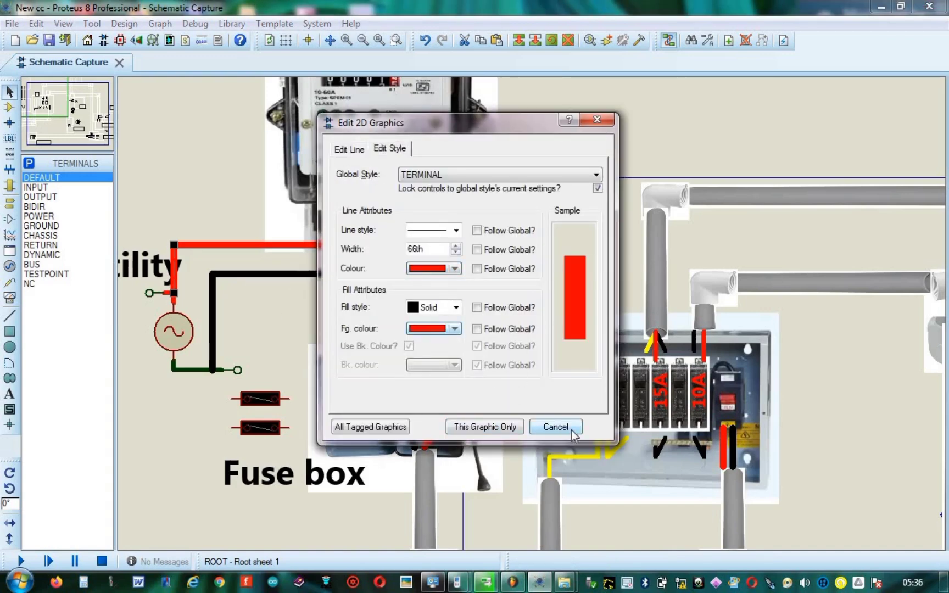
left_click(484, 427)
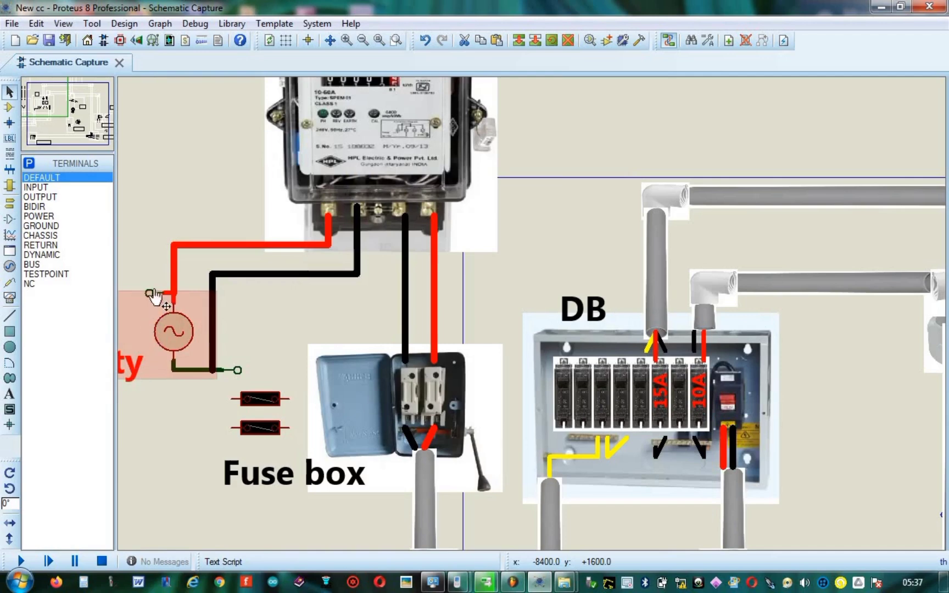
left_click_drag(133, 364, 134, 344)
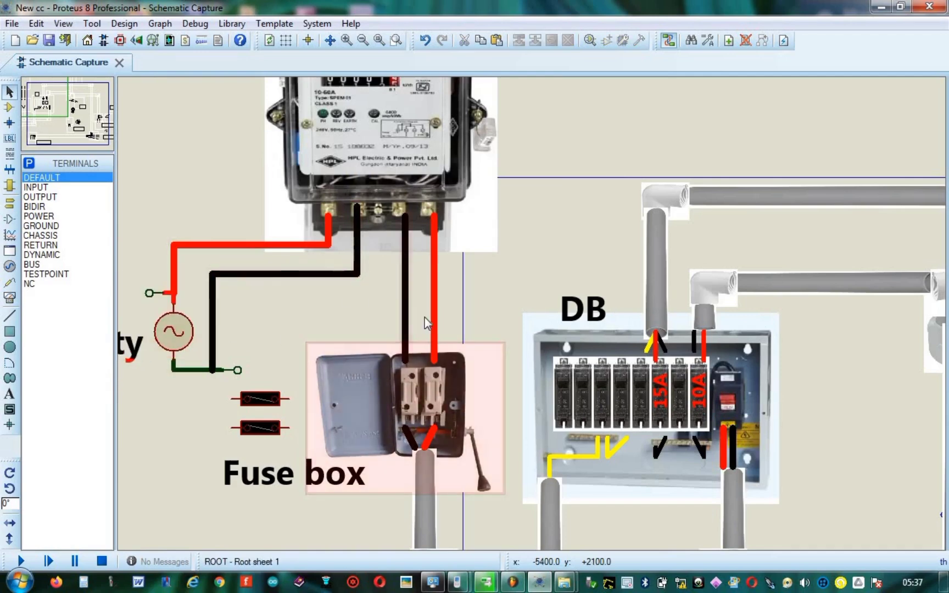
left_click(425, 318)
Step: Rotate both fuses upright and position one on each side of the fuse box picture
right_click(269, 405)
left_click(268, 402)
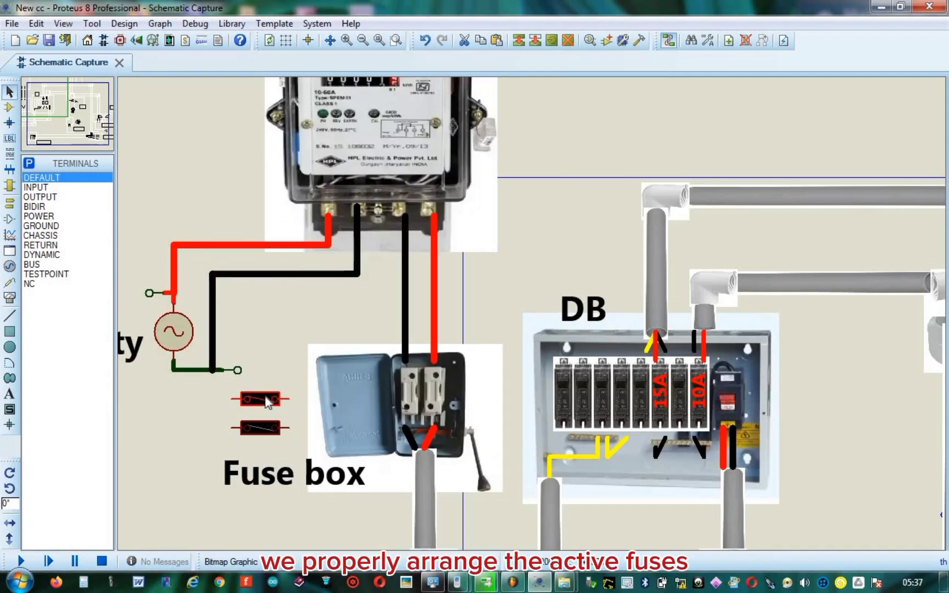
right_click(278, 429)
left_click(337, 182)
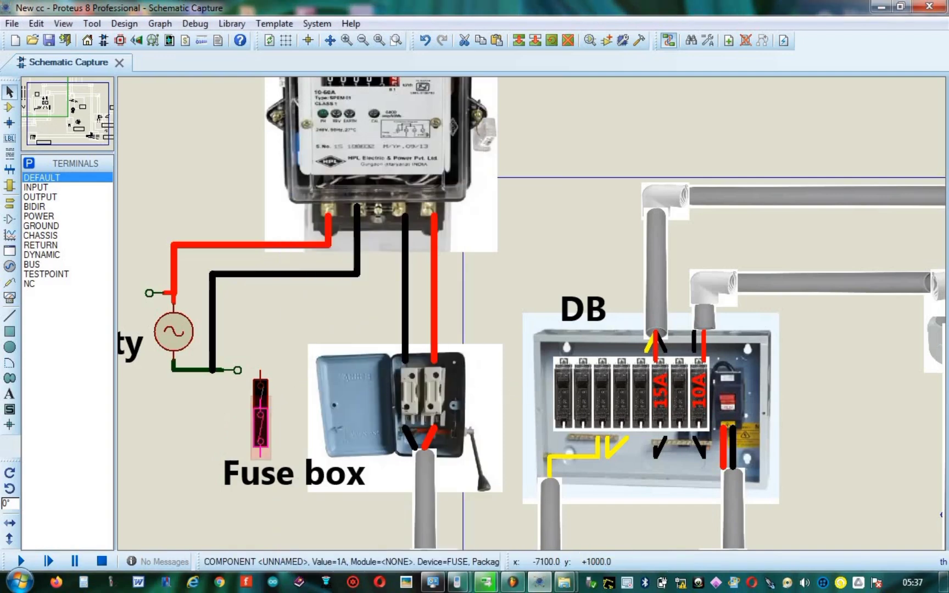
left_click_drag(261, 434, 490, 391)
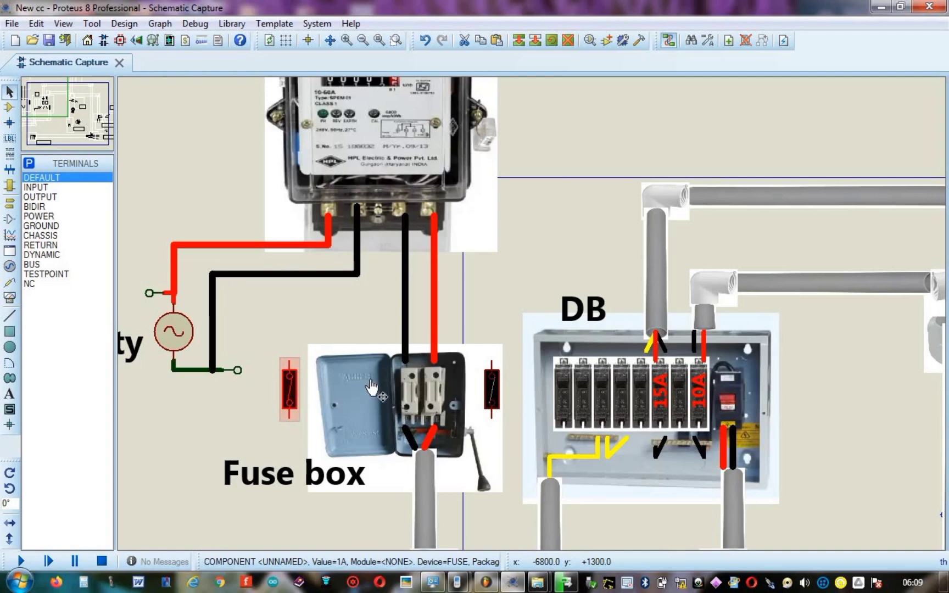
mouse_move(290, 391)
left_mouse_down()
mouse_move(309, 387)
mouse_move(299, 389)
left_mouse_up()
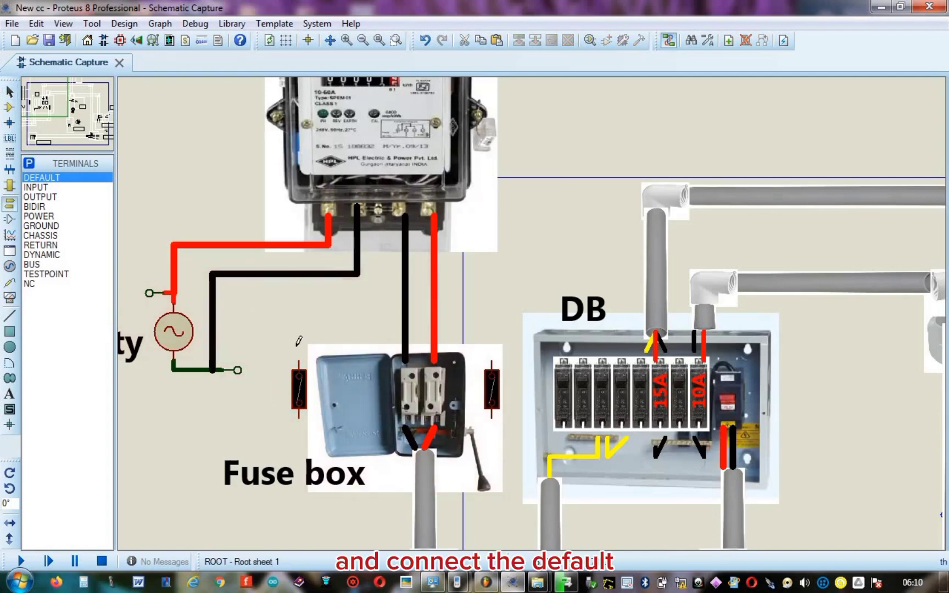
Step: Place a default terminal directly above the fuse left of the fuse box, rotated clockwise so its pin points down
left_click(287, 330)
right_click(289, 330)
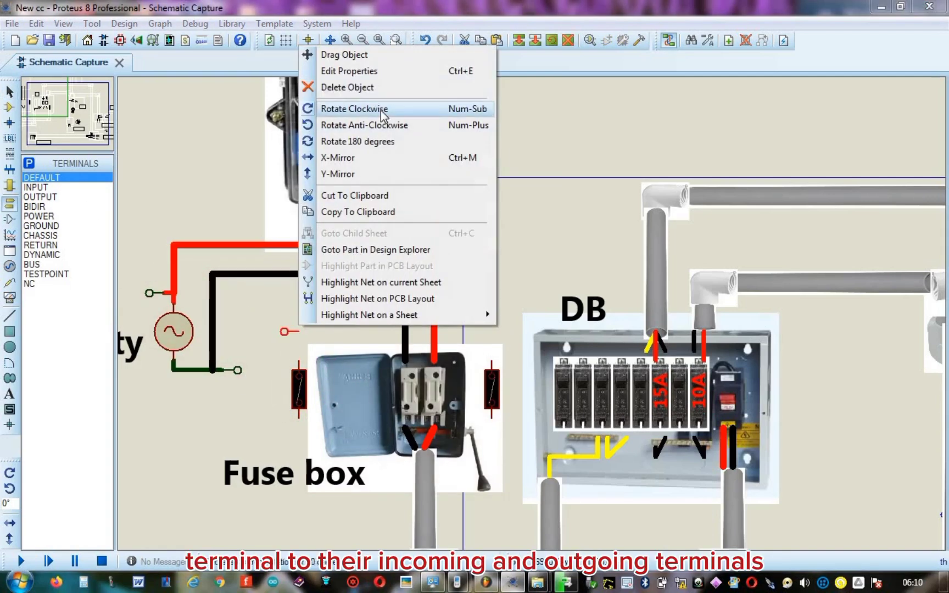
key("Escape")
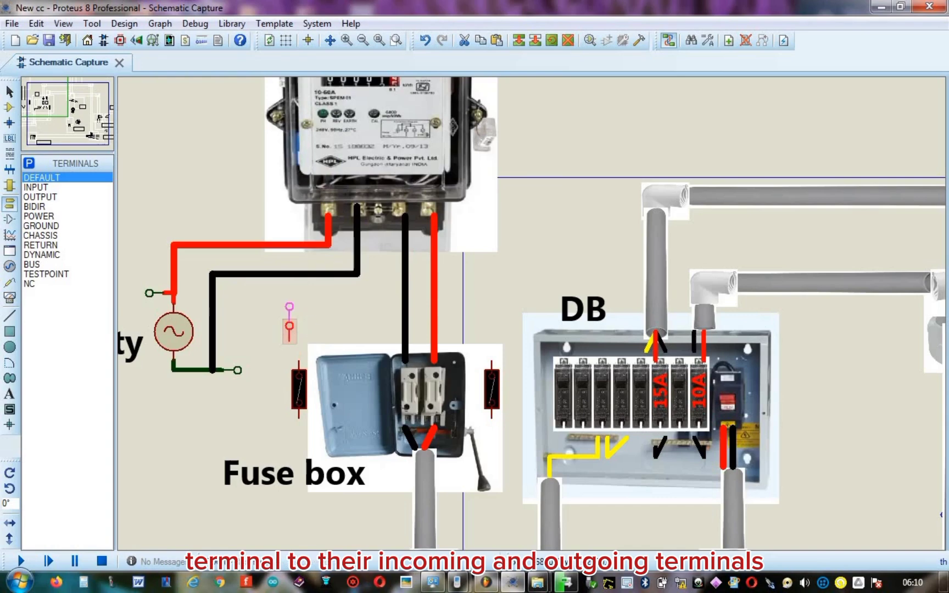
left_click(299, 329)
key("Delete")
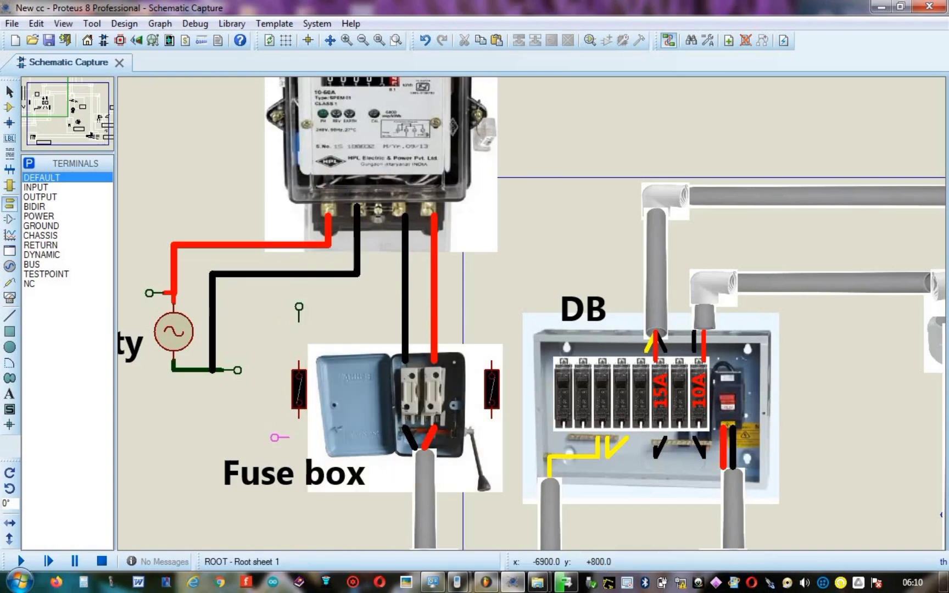
Step: Wire both pins of the fuse left of the fuse box to its terminals, and place and wire a default terminal above the right fuse
left_click(299, 418)
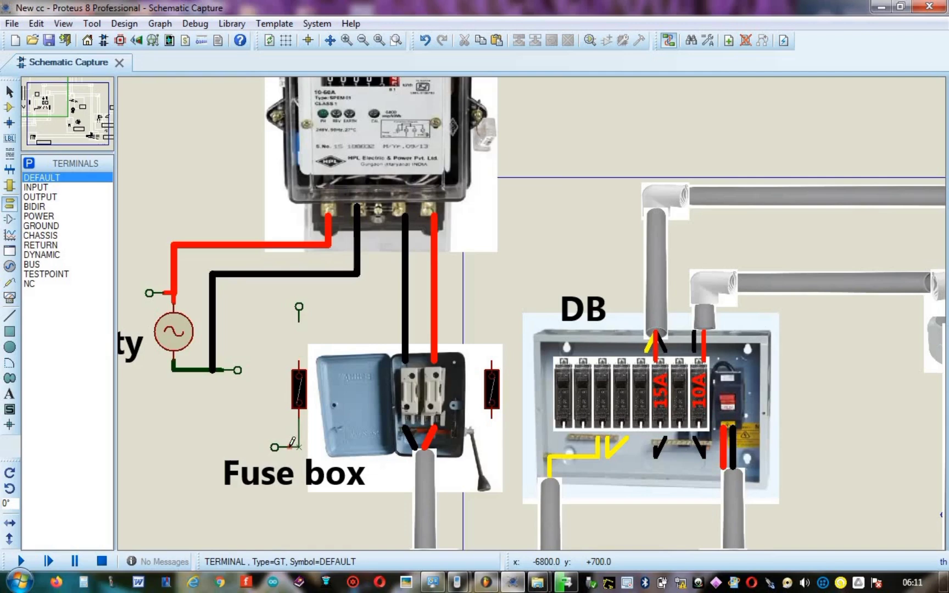
left_click(290, 446)
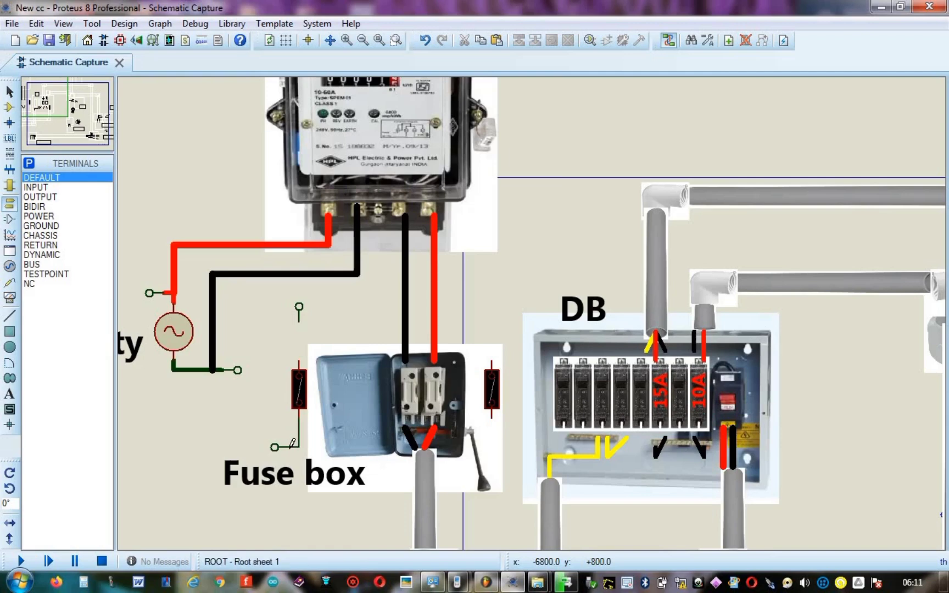
left_click(478, 301)
right_click(497, 301)
left_click(549, 77)
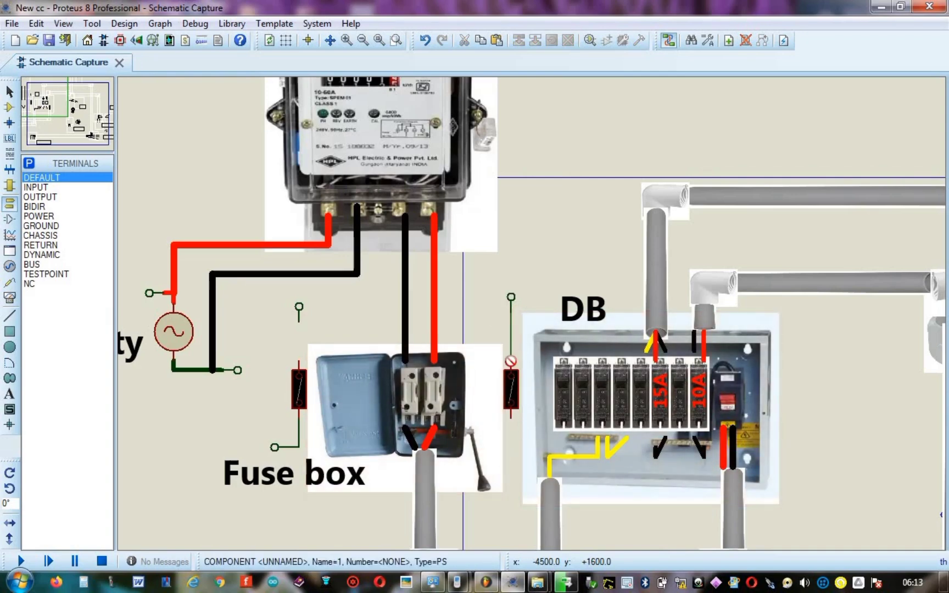
left_click(299, 321)
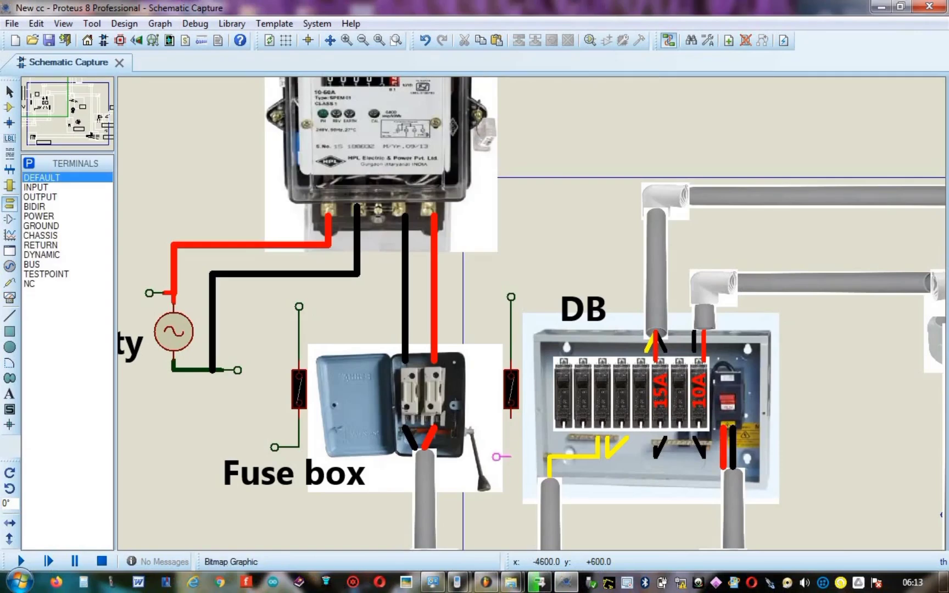
Step: Place a default terminal below the right fuse, rotated so its pin points up, and wire it to the fuse's lower pin
left_click(507, 448)
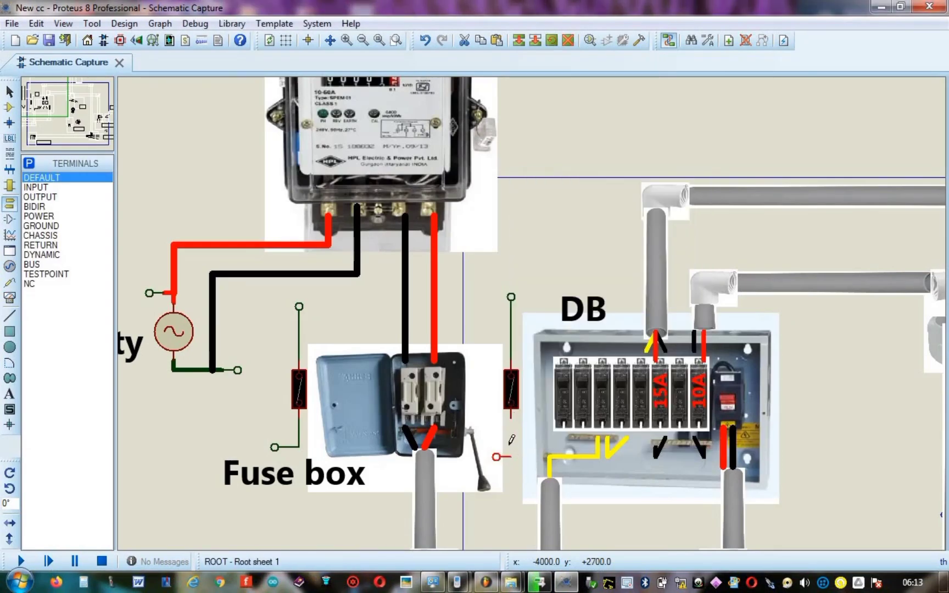
key("KP_Add")
left_click_drag(503, 460, 511, 460)
left_click(512, 418)
left_click(511, 448)
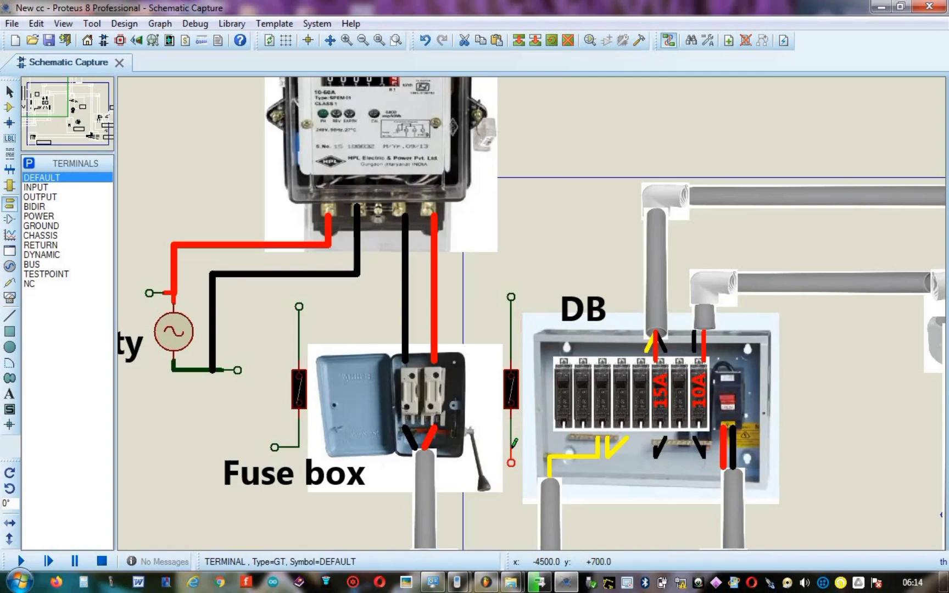
left_click(251, 386)
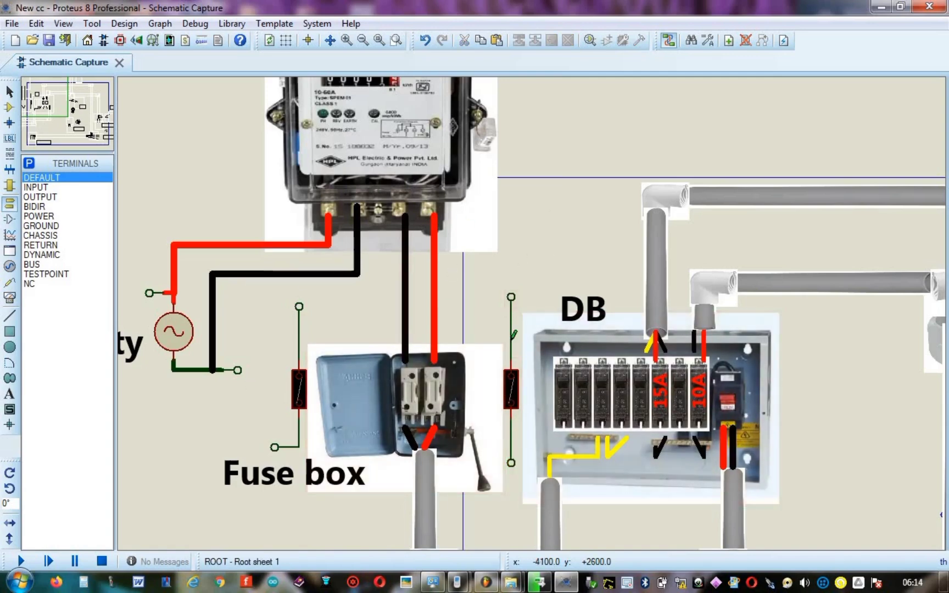
Step: Restyle the wire below the right fuse as a thicker red line
right_click(512, 427)
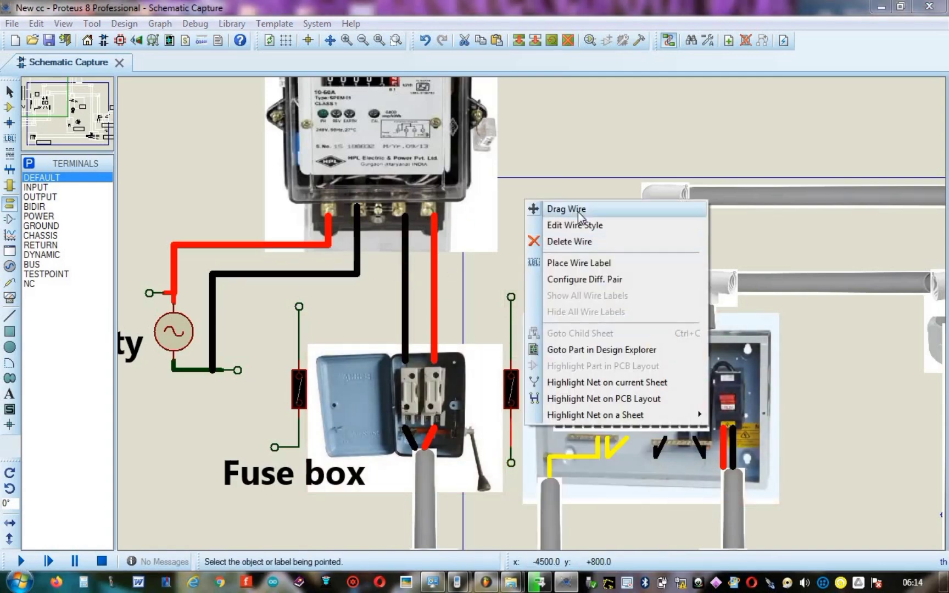
left_click(487, 240)
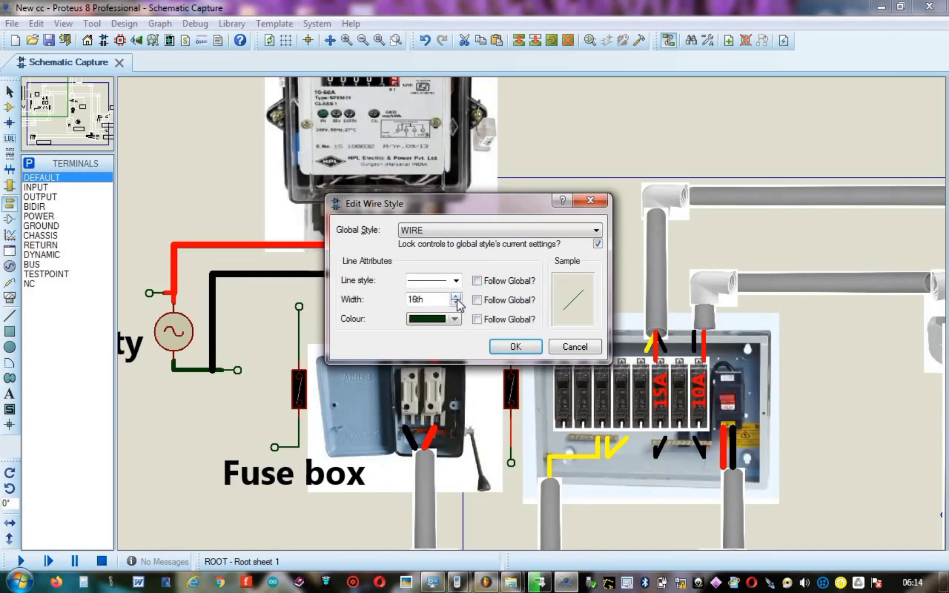
left_click(457, 299)
left_click(455, 319)
left_click(528, 324)
left_click(519, 345)
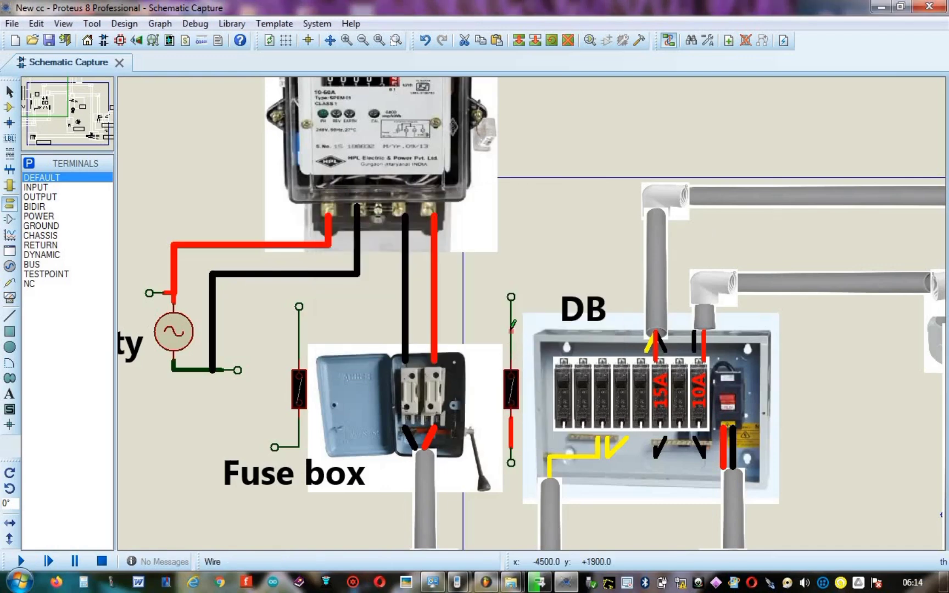
Step: Set the wire above the right fuse to 46th width and red colour
right_click(525, 325)
left_click(470, 254)
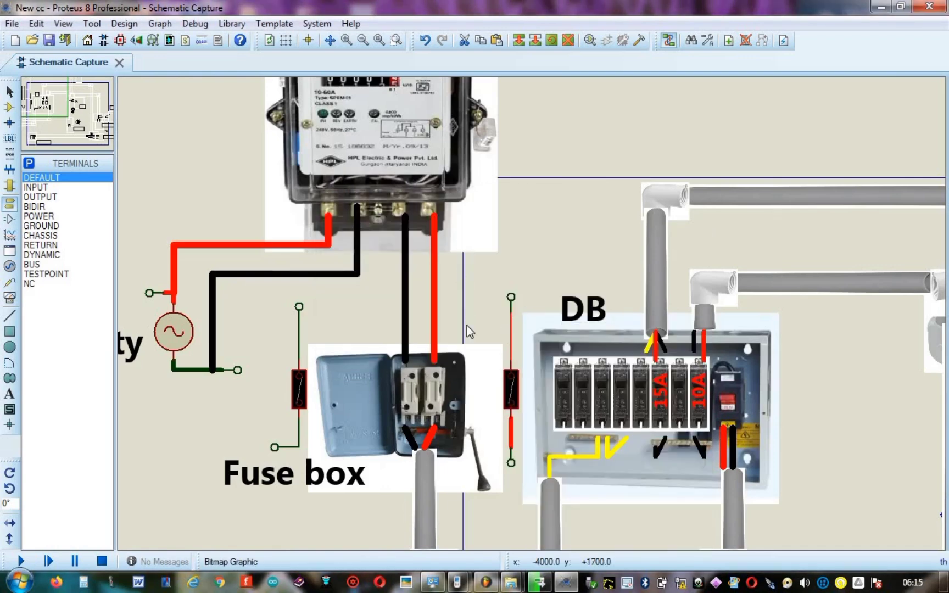
left_click(454, 319)
left_click(527, 330)
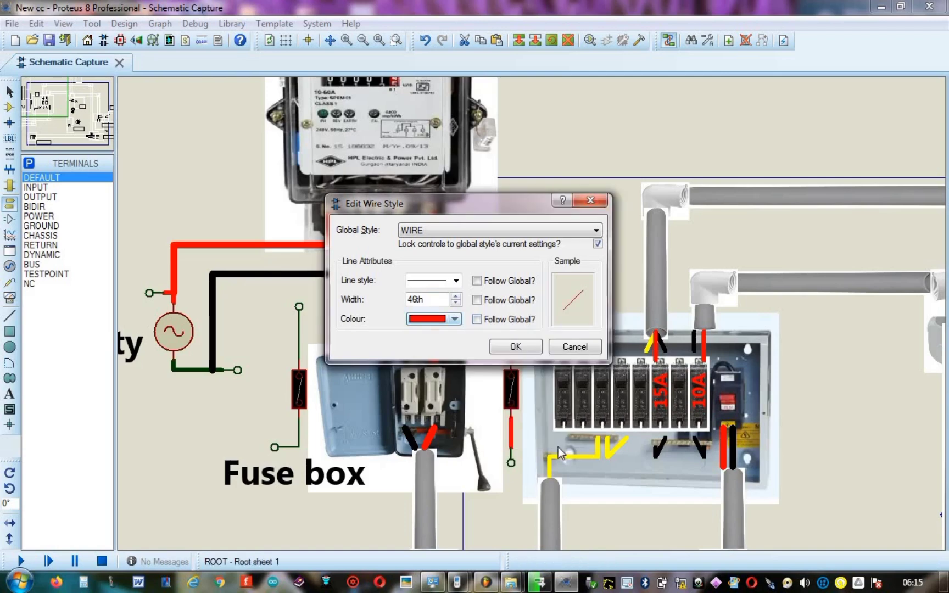
left_click(516, 347)
Step: Set the wire above the left fuse to 46th width, overriding the global line style and width but keeping the global colour
right_click(299, 327)
left_click(353, 356)
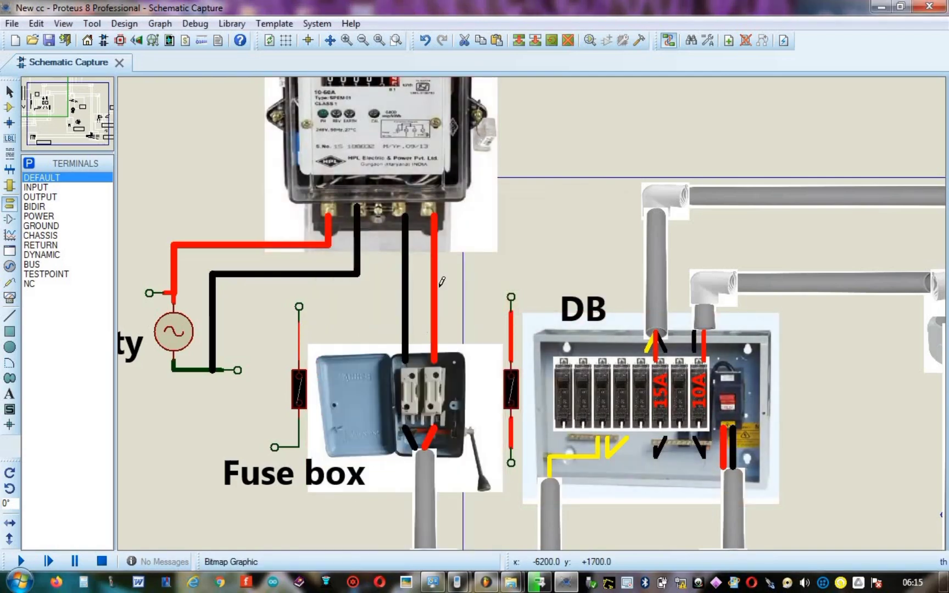
left_click(477, 281)
left_click(477, 299)
left_click(455, 297)
left_click(511, 346)
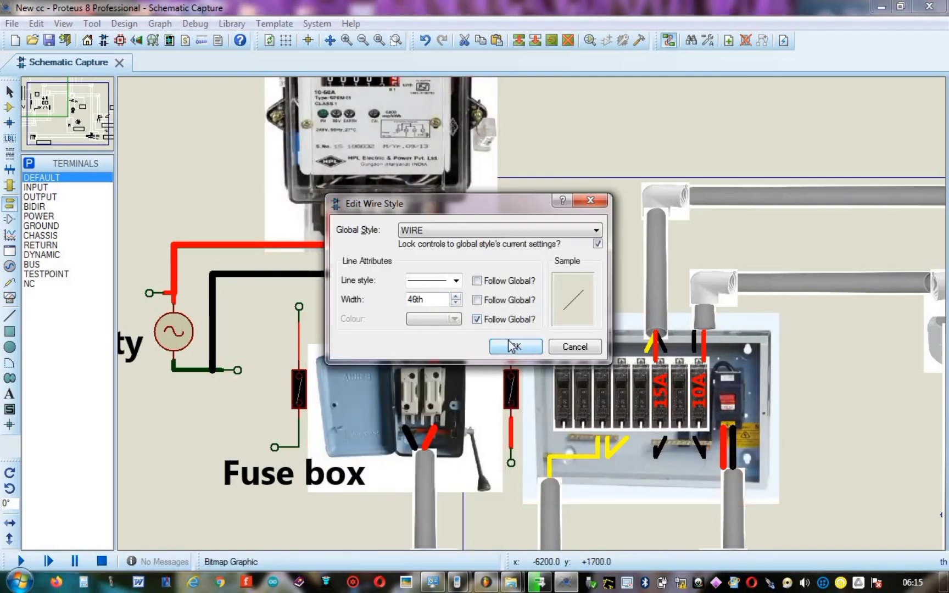
Step: Thicken the wire below the left fuse, overriding the global line style and width but keeping the global colour
right_click(299, 429)
left_click(380, 221)
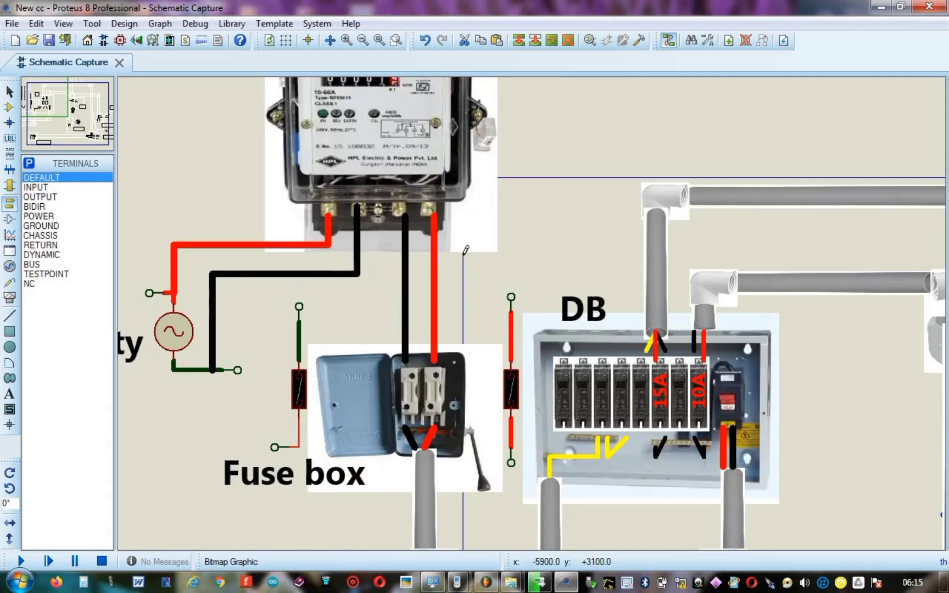
left_click(476, 281)
left_click(477, 300)
left_click(455, 297)
left_click(515, 347)
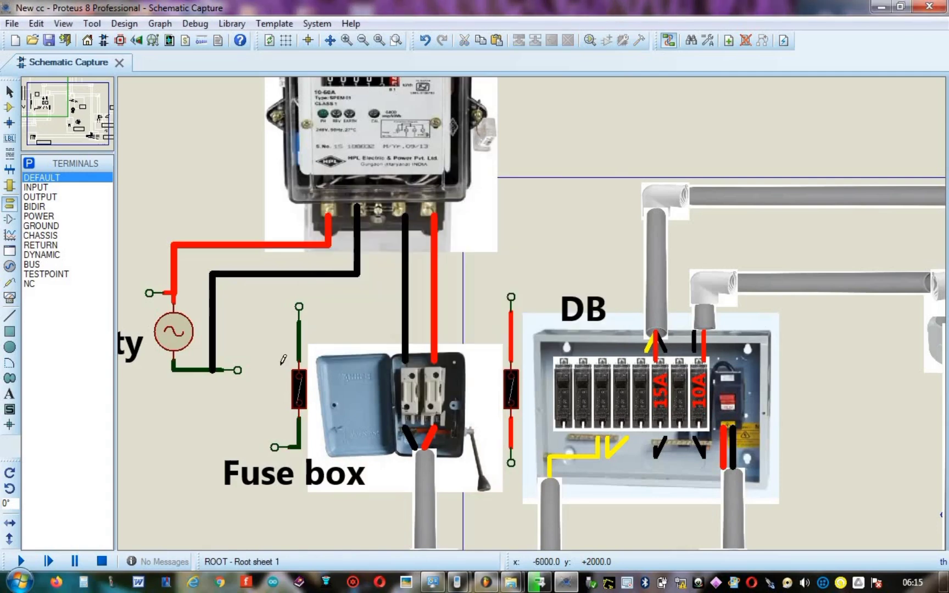
Step: Copy the horizontal red supply line and paste it shortened between the meter's red output line and the right fuse's upper wire
right_click(300, 429)
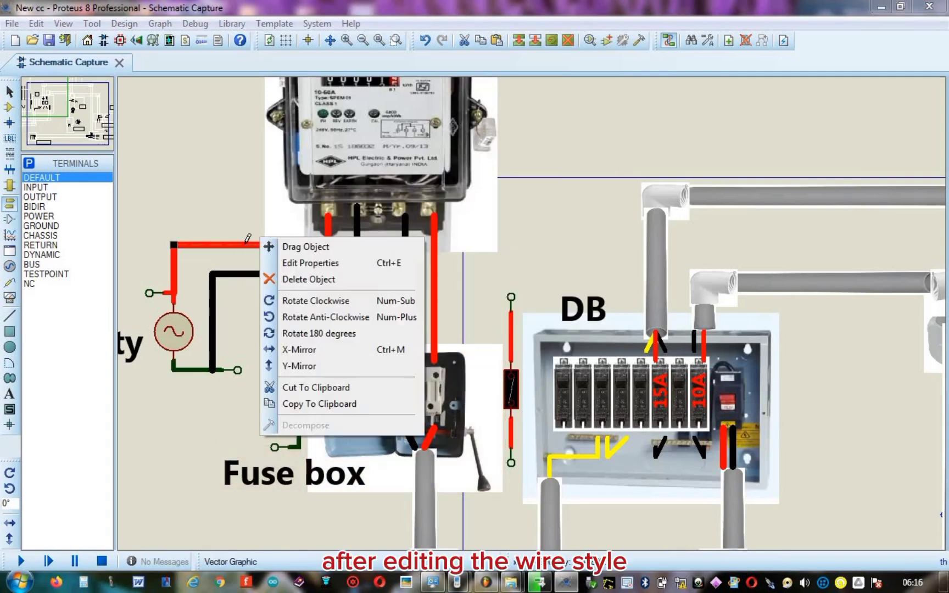
left_click(318, 405)
right_click(474, 312)
left_click(525, 409)
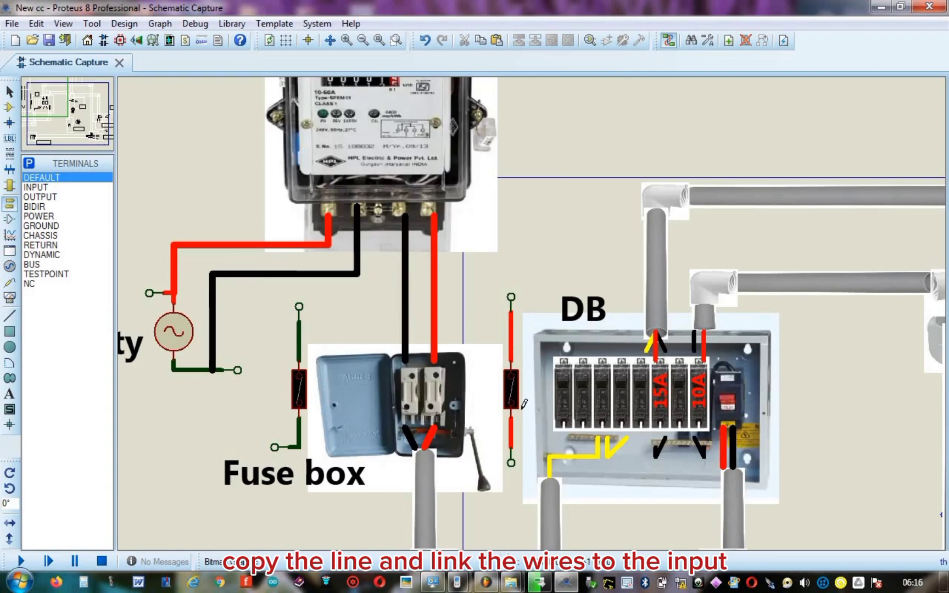
left_click(432, 332)
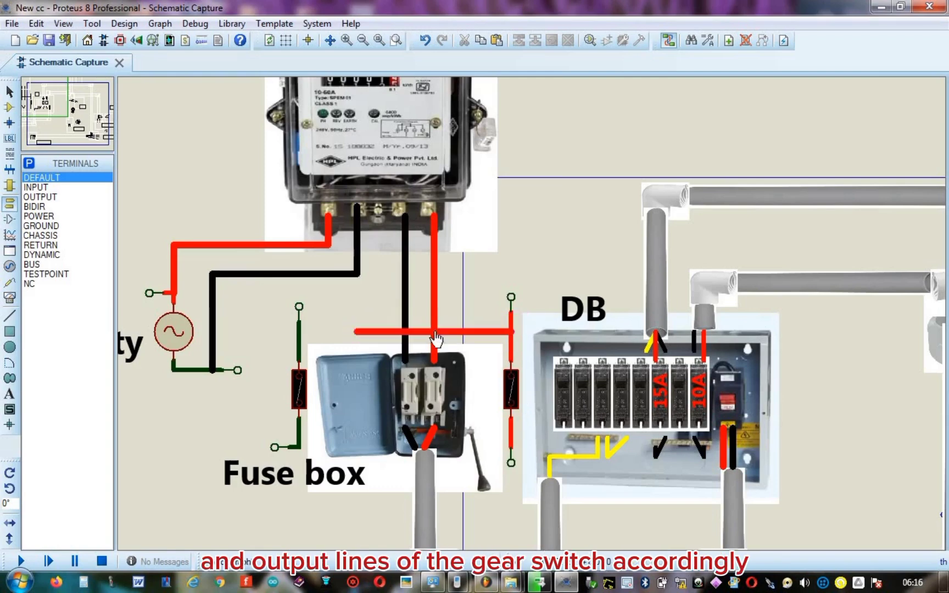
left_click_drag(355, 332, 434, 332)
Step: Copy the short red link line and paste it between the fuse box's red output and the right fuse's lower wire
right_click(491, 328)
left_click(512, 493)
right_click(504, 513)
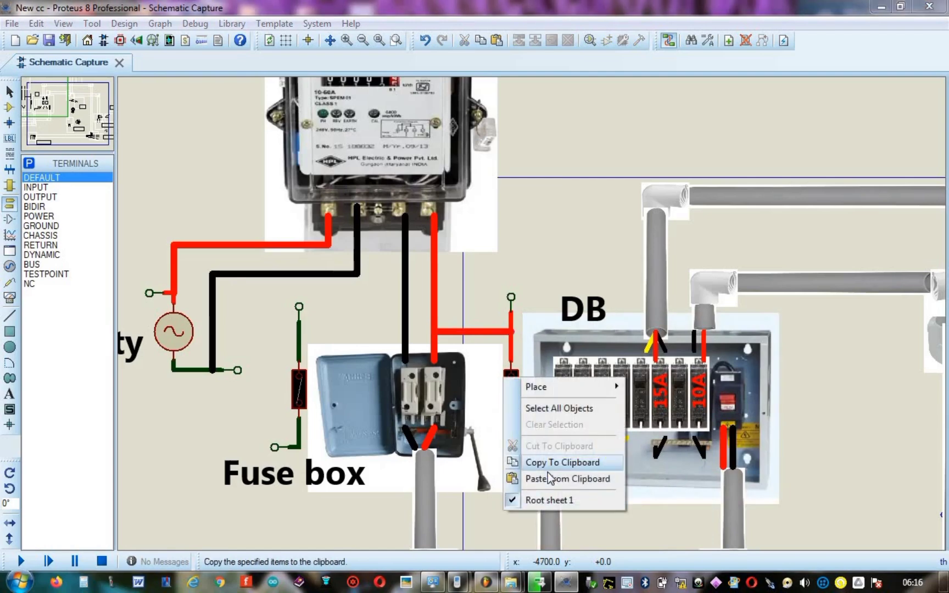
left_click(549, 479)
left_click(431, 438)
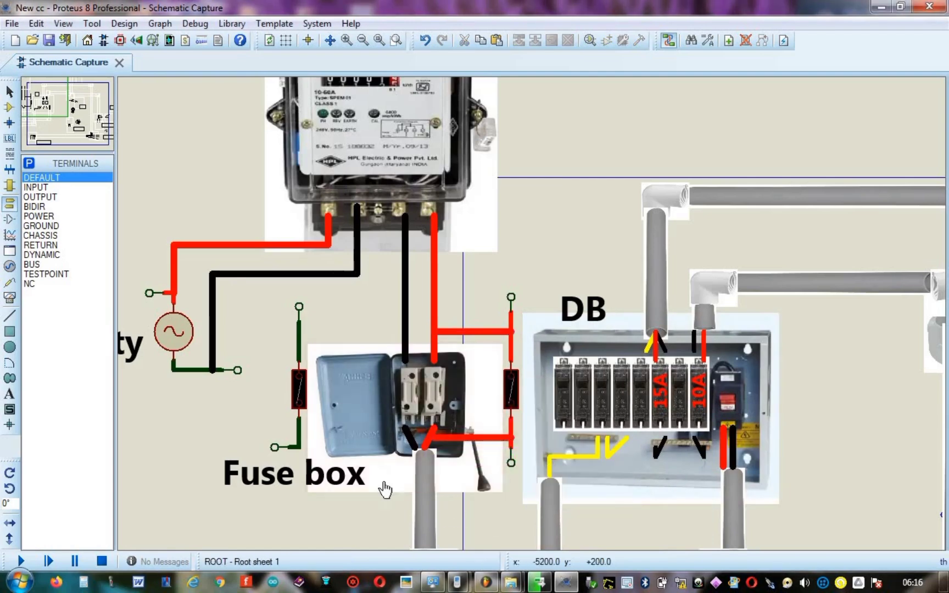
Step: Copy the horizontal black supply line and paste it to link the left fuse's upper wire to the meter's black output line
right_click(262, 273)
left_click(312, 434)
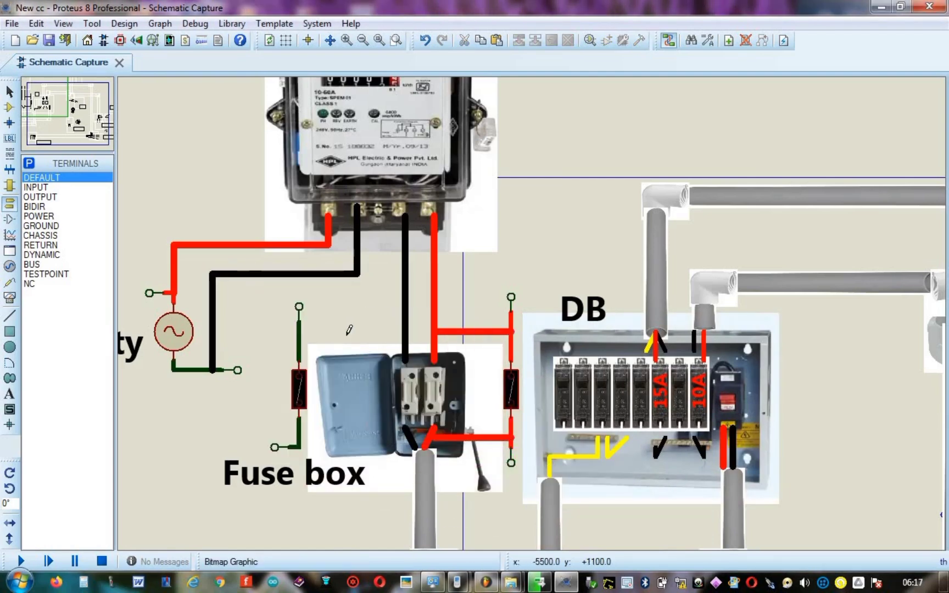
key("ctrl+v")
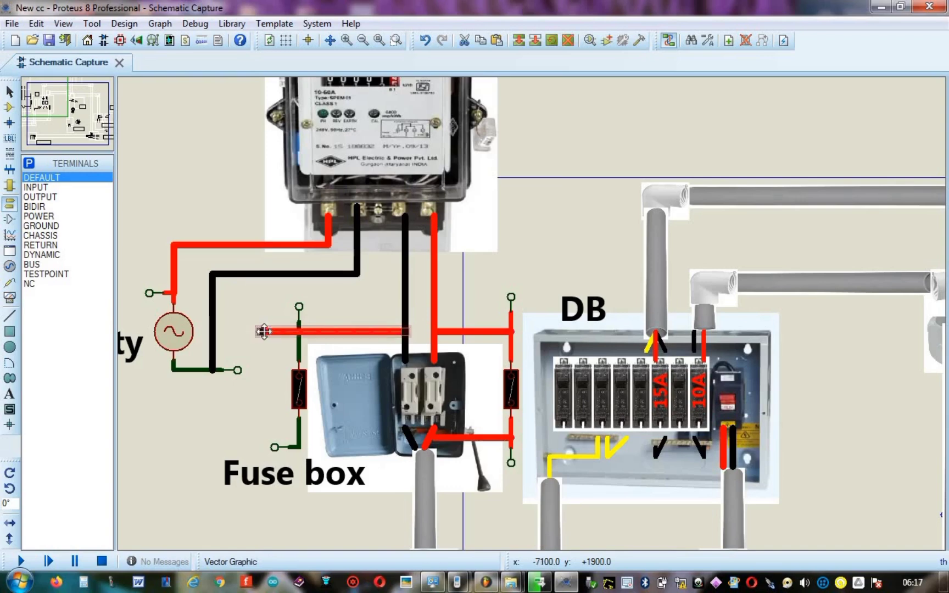
left_click(264, 337)
left_click(263, 342)
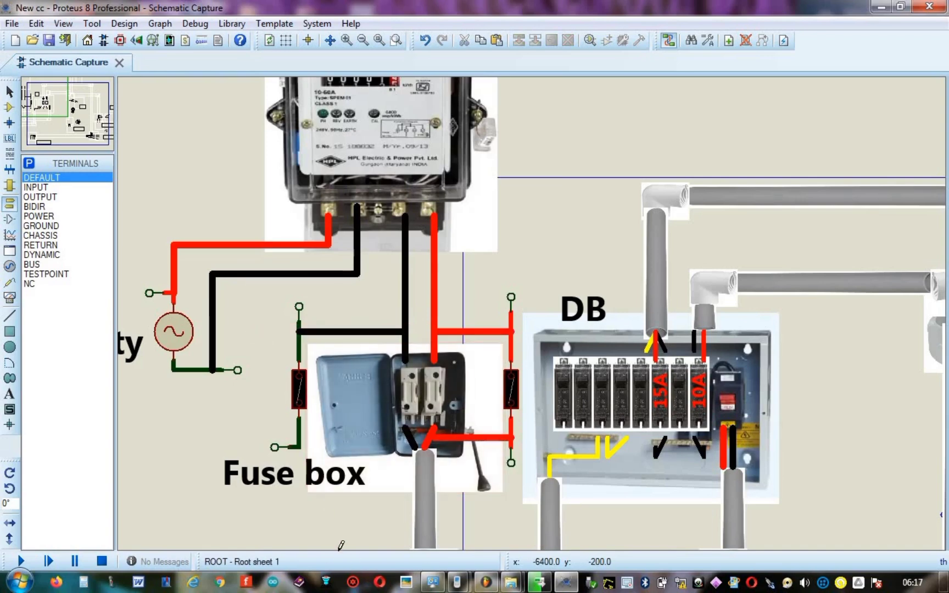
Step: Paste another black link line between the left fuse's lower wire and the fuse box's black output
right_click(276, 395)
key("Escape")
key("ctrl+v")
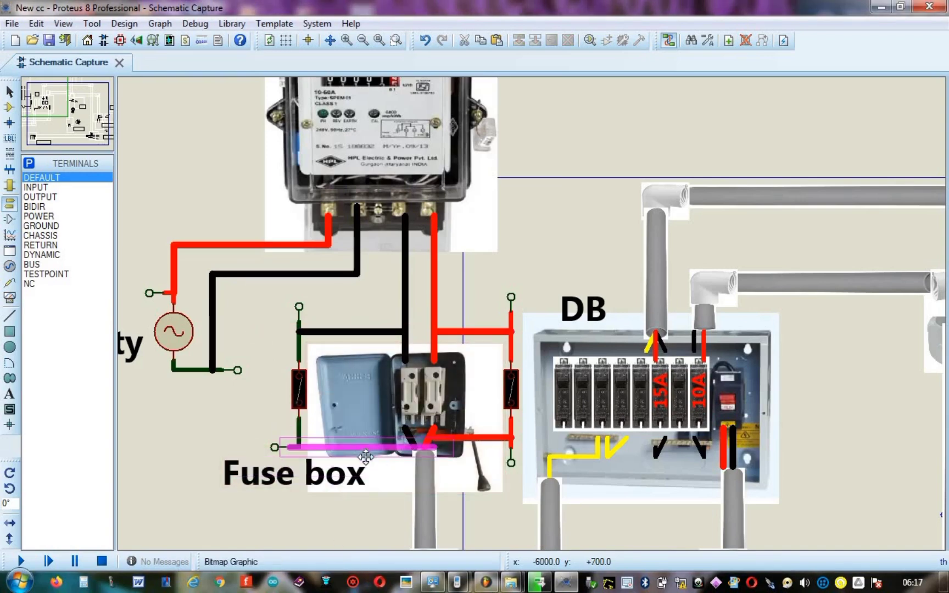
left_click(299, 436)
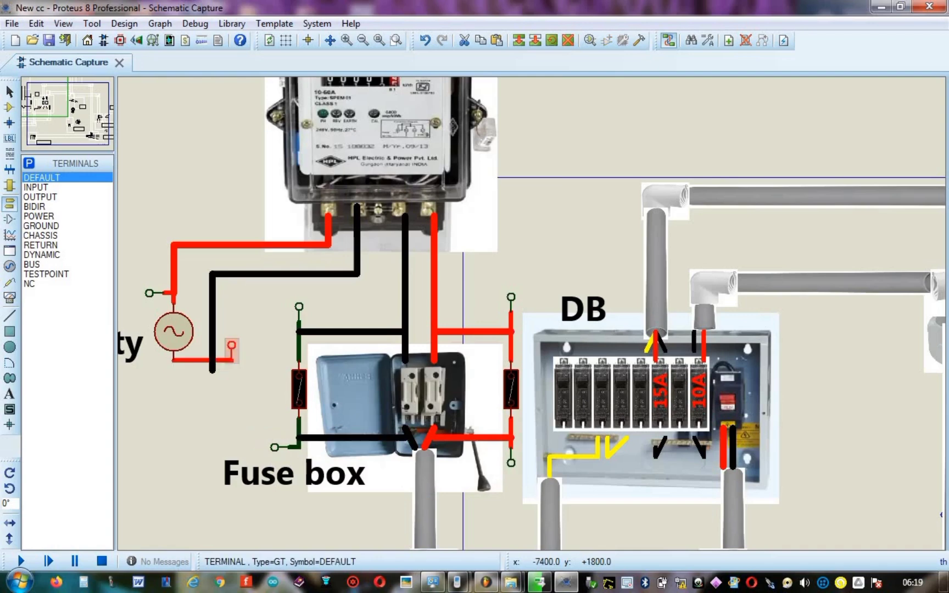
Step: Shorten the vertical black supply line so that it ends on the alternator's lower wire
left_click(213, 319)
left_click_drag(212, 371, 213, 361)
left_click(273, 324)
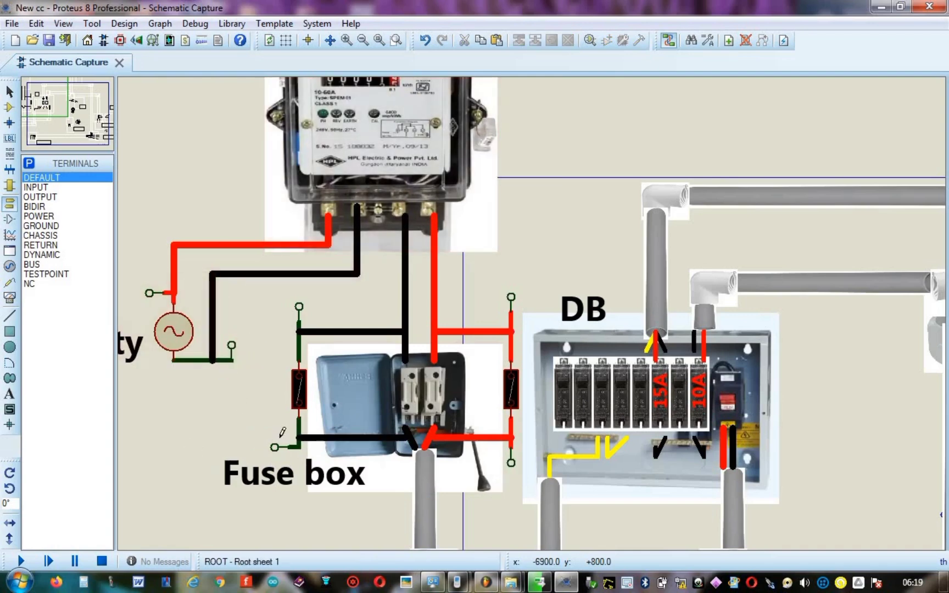
Step: Set the alternator's amplitude to 240V and change its frequency
left_click(174, 338)
double_click(174, 338)
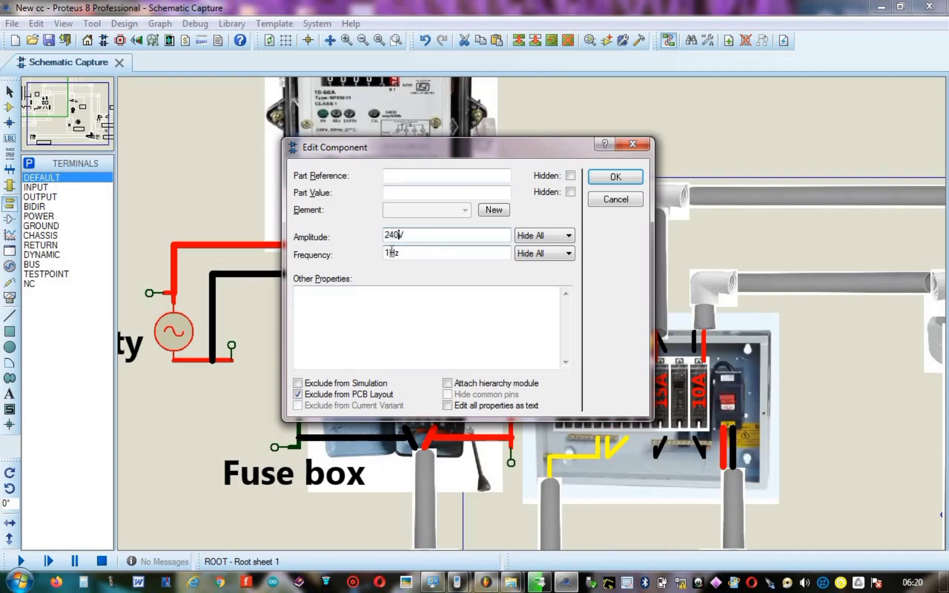
left_click(391, 253)
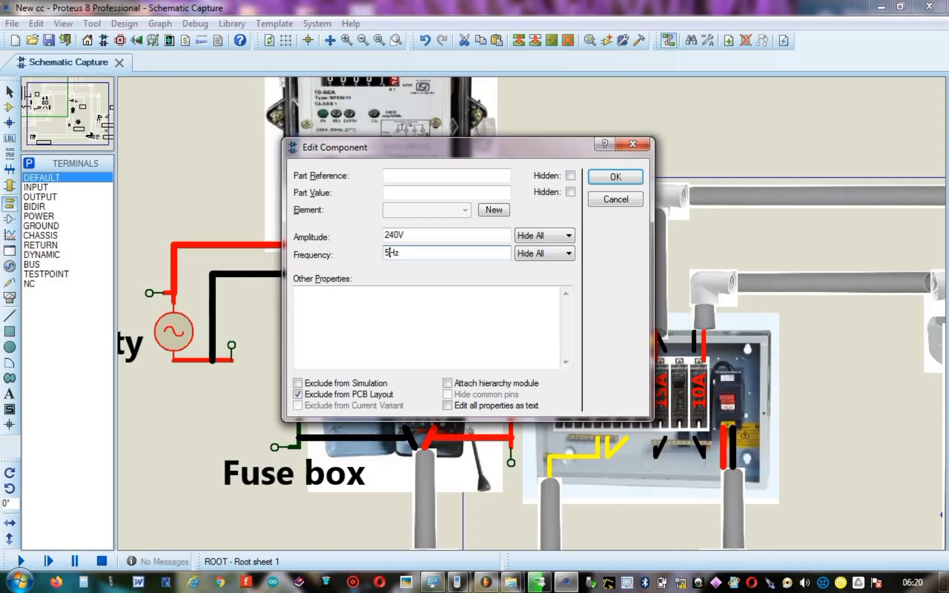
left_click(614, 177)
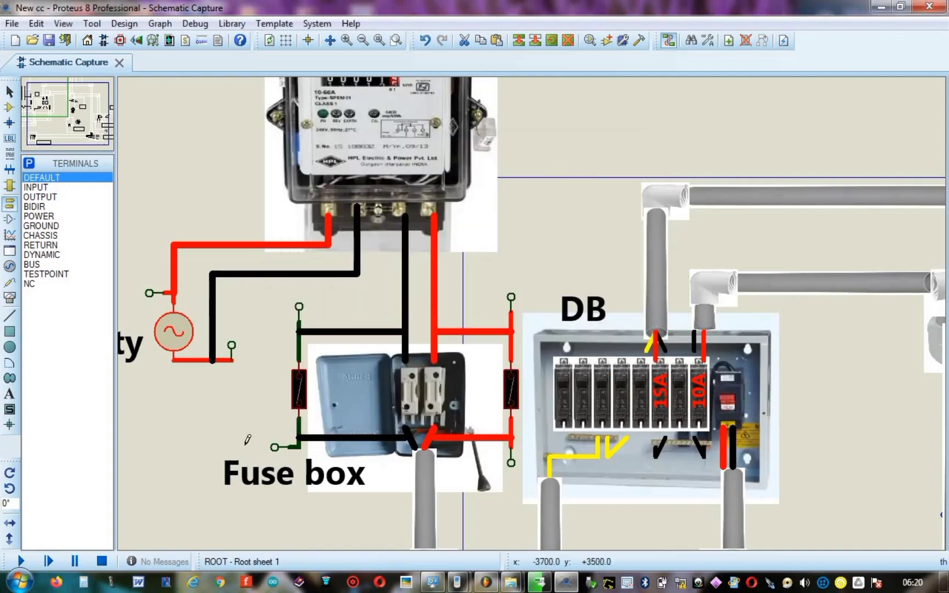
Step: Label the alternator's upper default terminal "Red Phase"
double_click(148, 294)
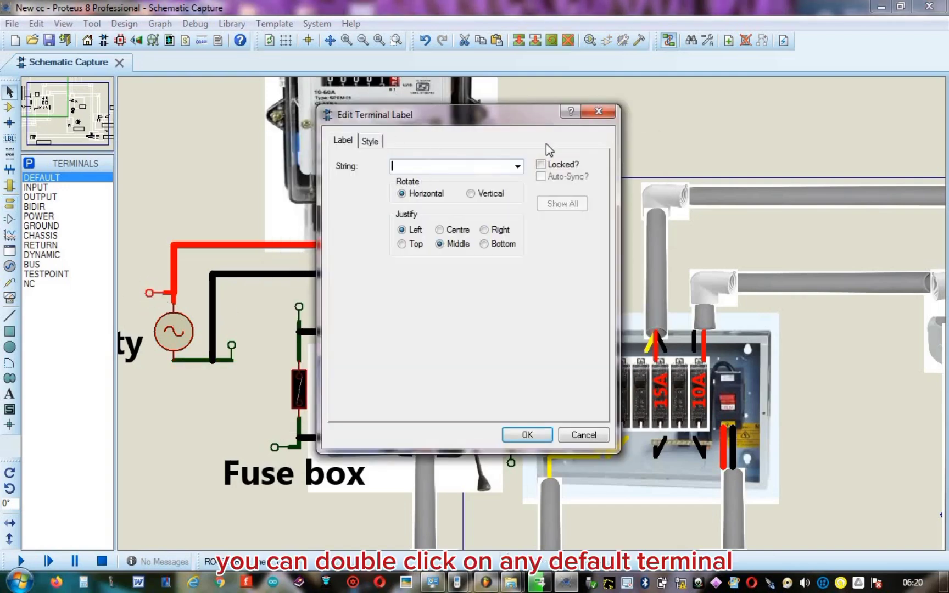
type("R")
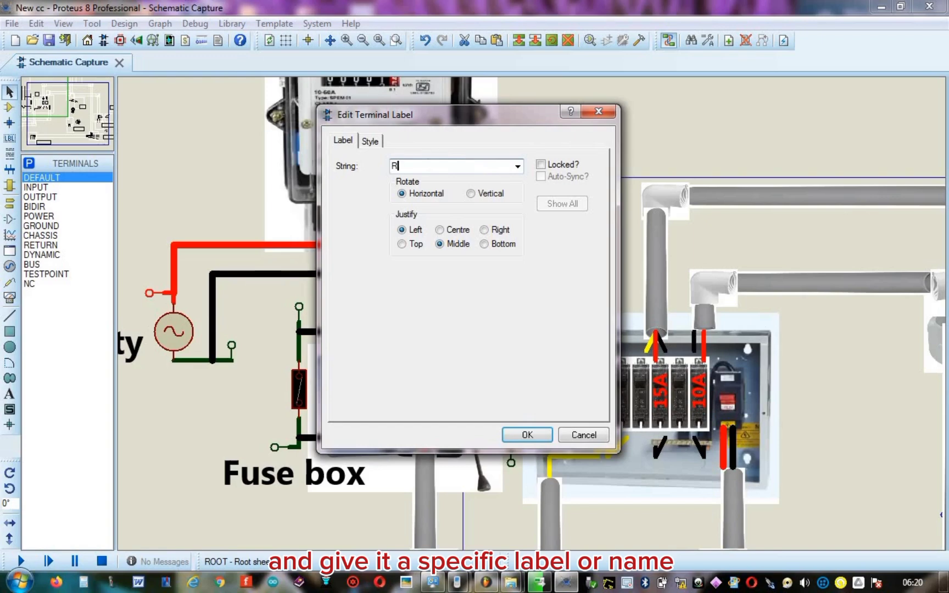
type("ed Phase")
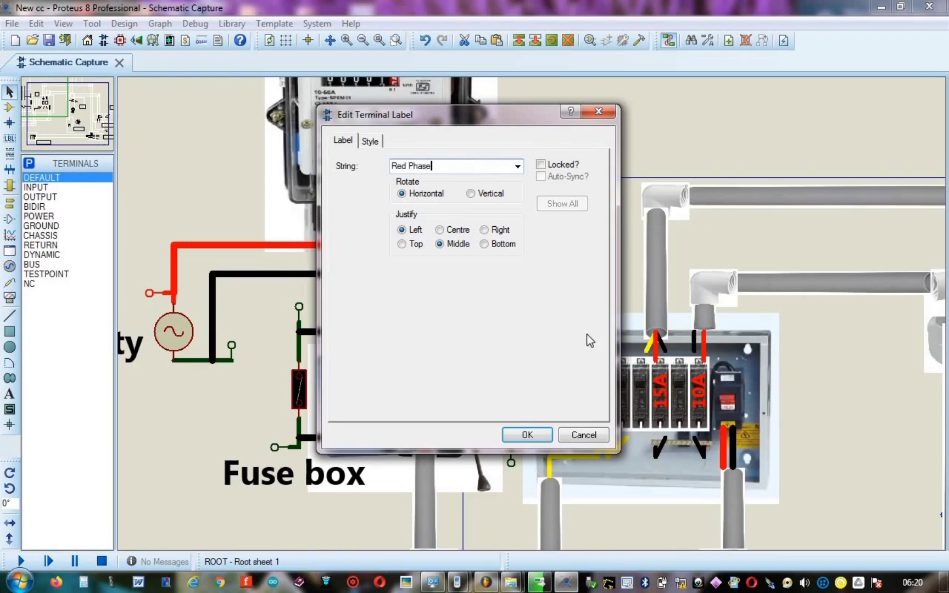
Step: Style the alternator's "Red Phase" terminal label in bold red text at a height of 0.22in
left_click(370, 140)
left_click(445, 230)
left_click(445, 231)
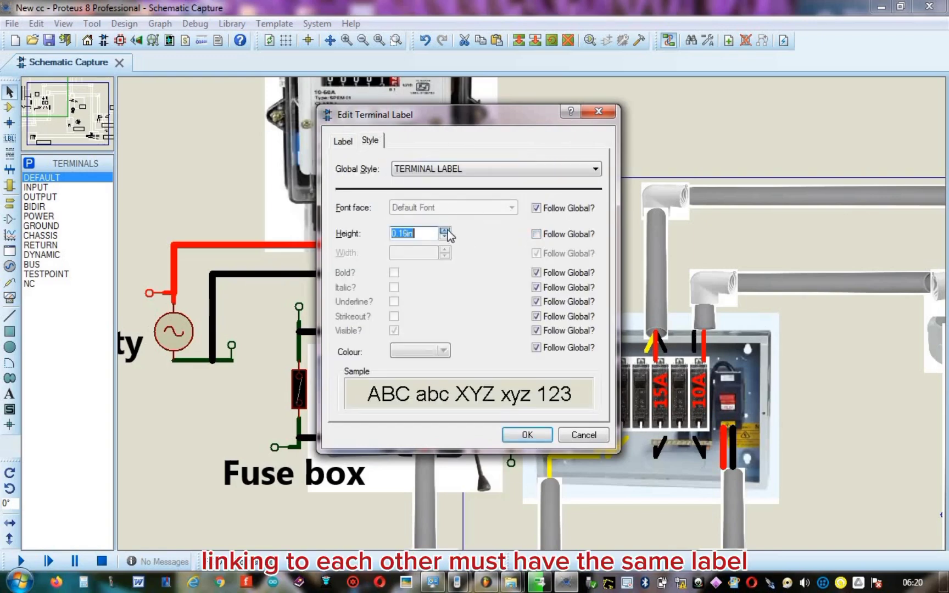
left_click(536, 272)
left_click(394, 273)
left_click(536, 347)
left_click(442, 351)
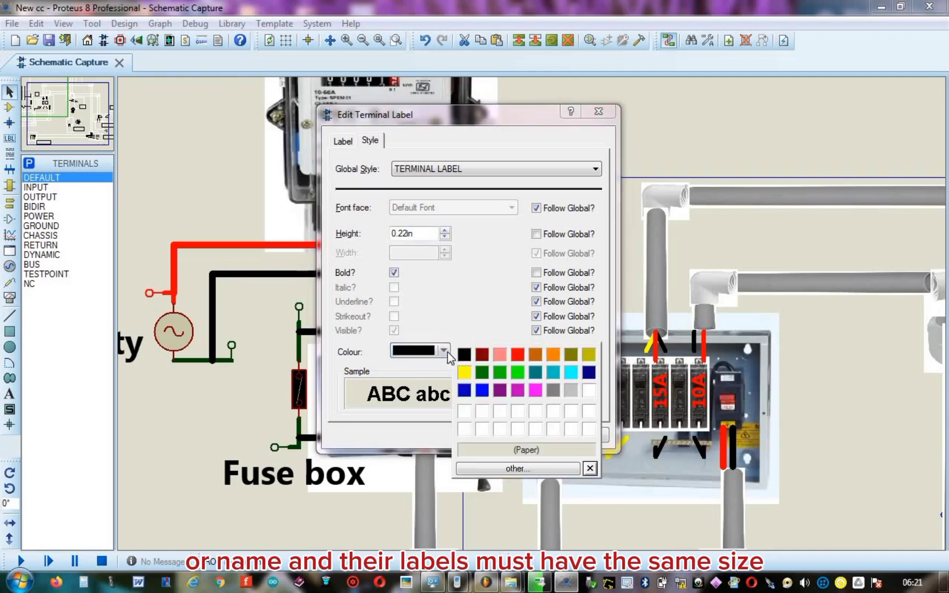
left_click(494, 352)
left_click(343, 140)
left_click(528, 435)
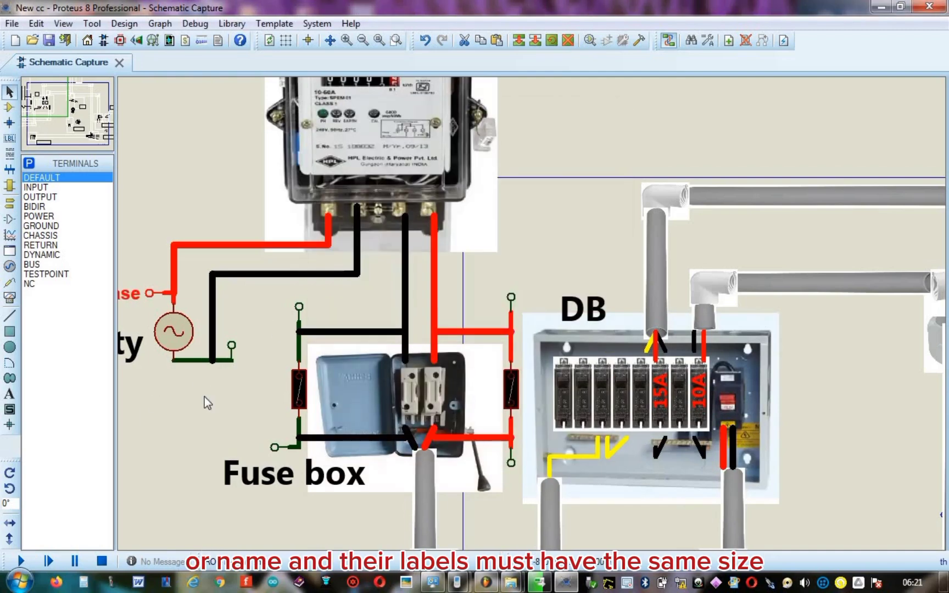
Step: Label the alternator's lower default terminal "Neutral" in bold black text and adjust the text height
left_click(363, 40)
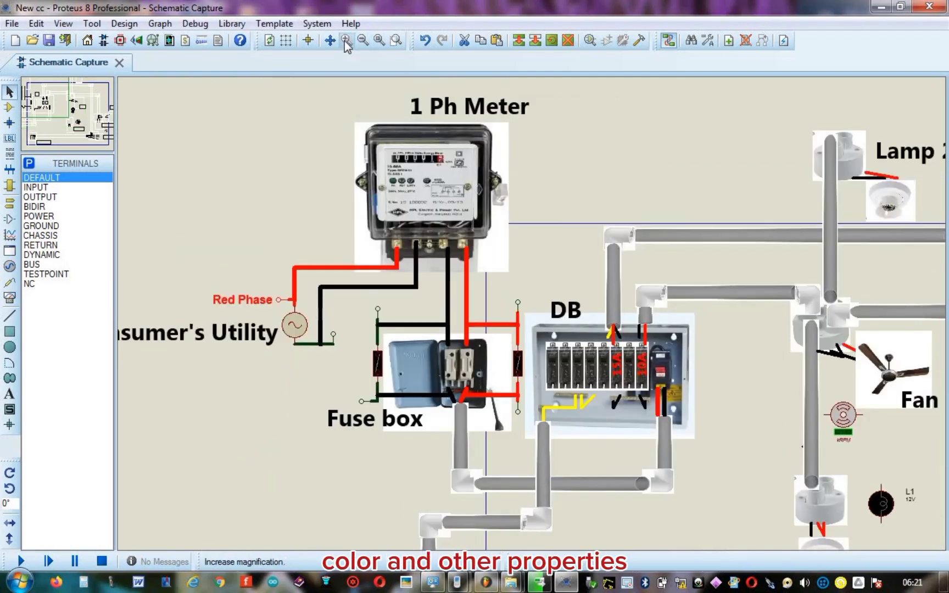
left_click(346, 41)
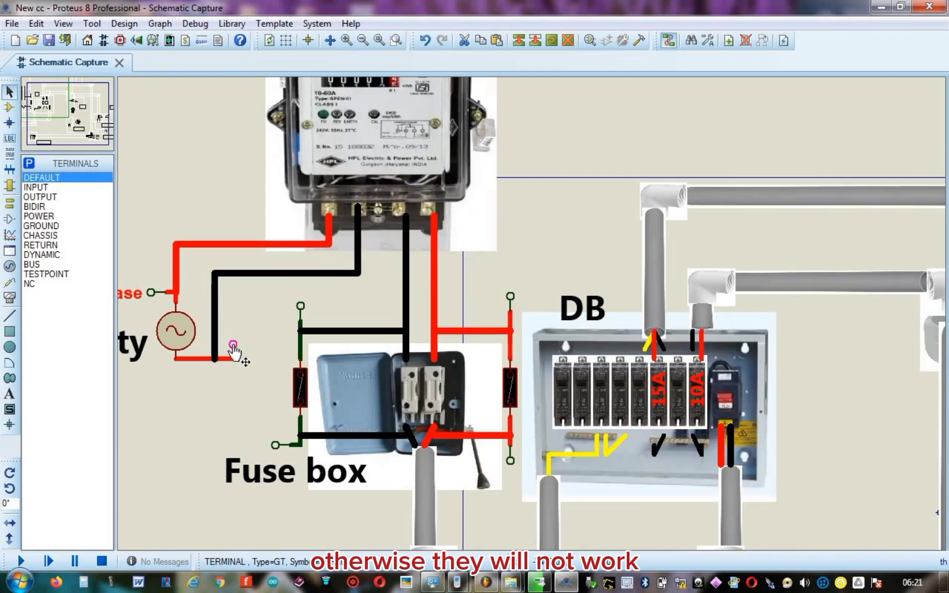
double_click(395, 299)
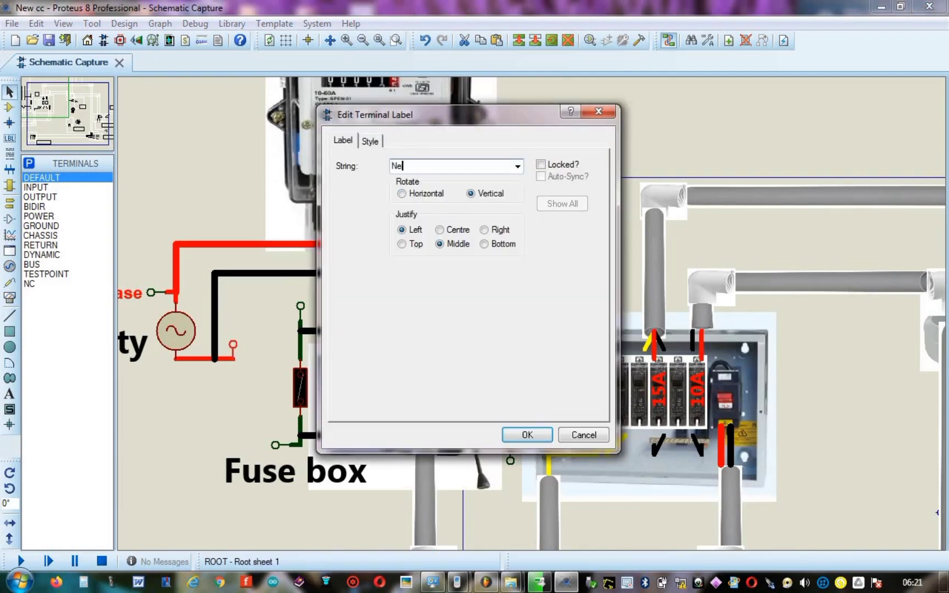
left_click(381, 145)
left_click(536, 234)
left_click(446, 230)
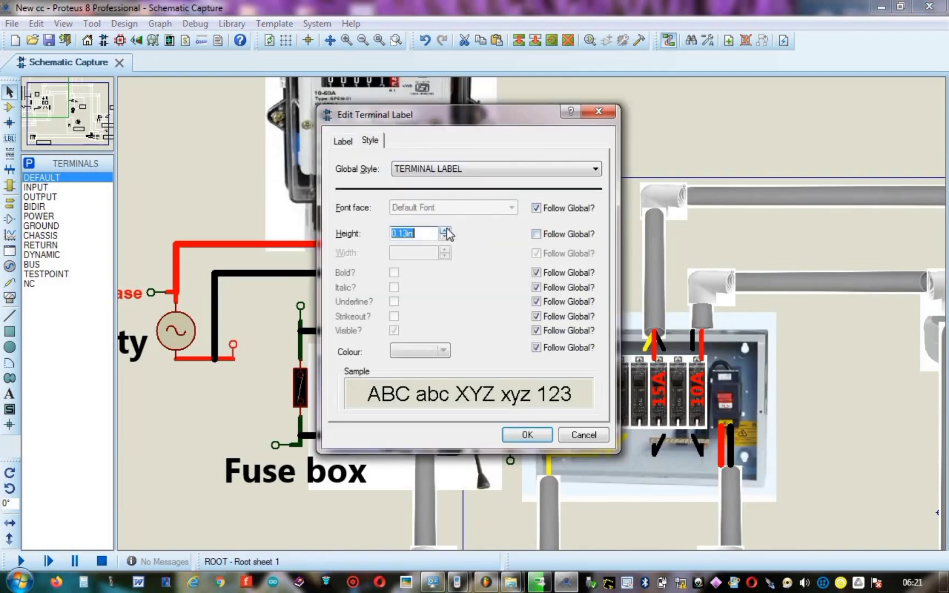
left_click(446, 231)
left_click(537, 272)
left_click(394, 272)
left_click(537, 347)
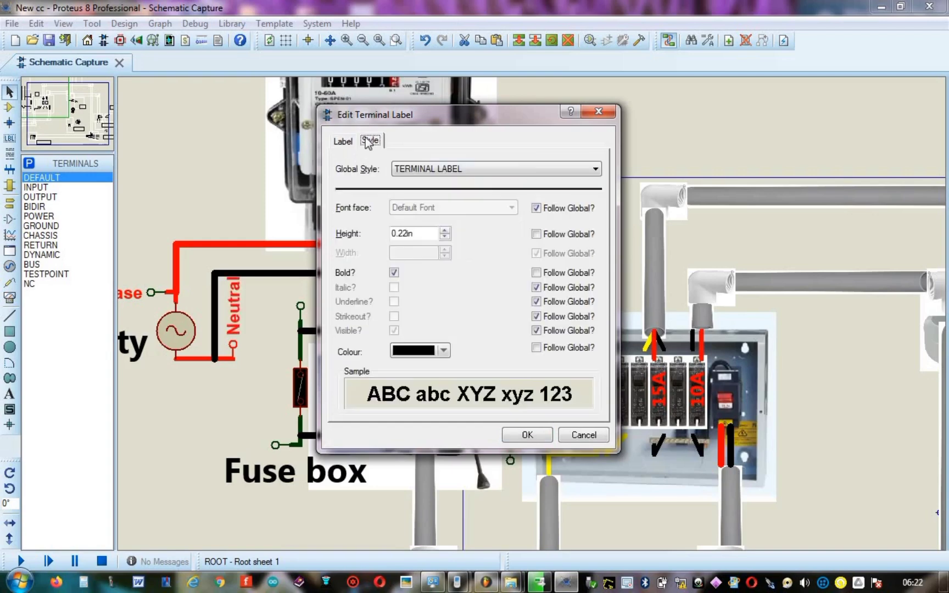
left_click(446, 231)
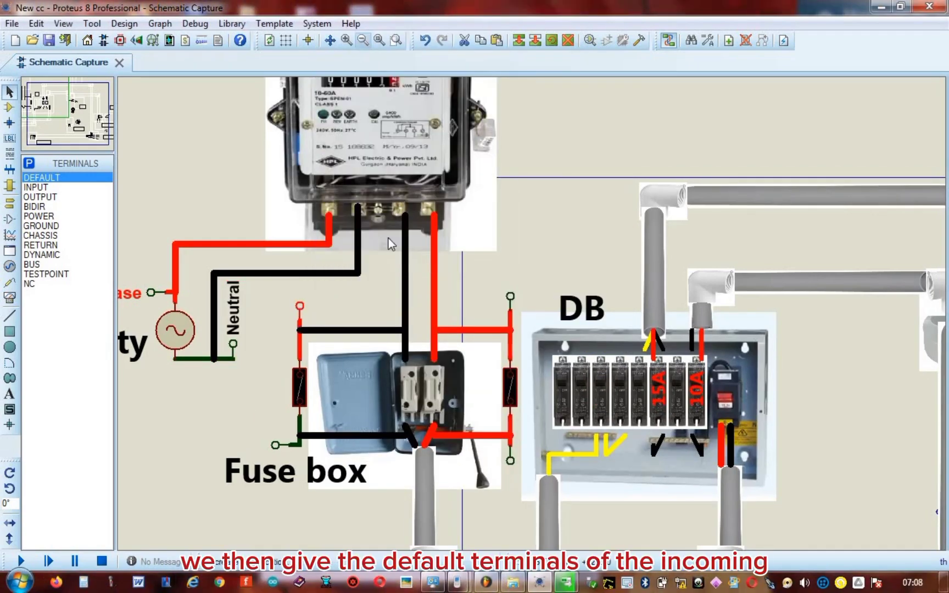
Step: Label the left fuse's upper default terminal "Neutral" in bold black text at a height of 0.21in
type("utral")
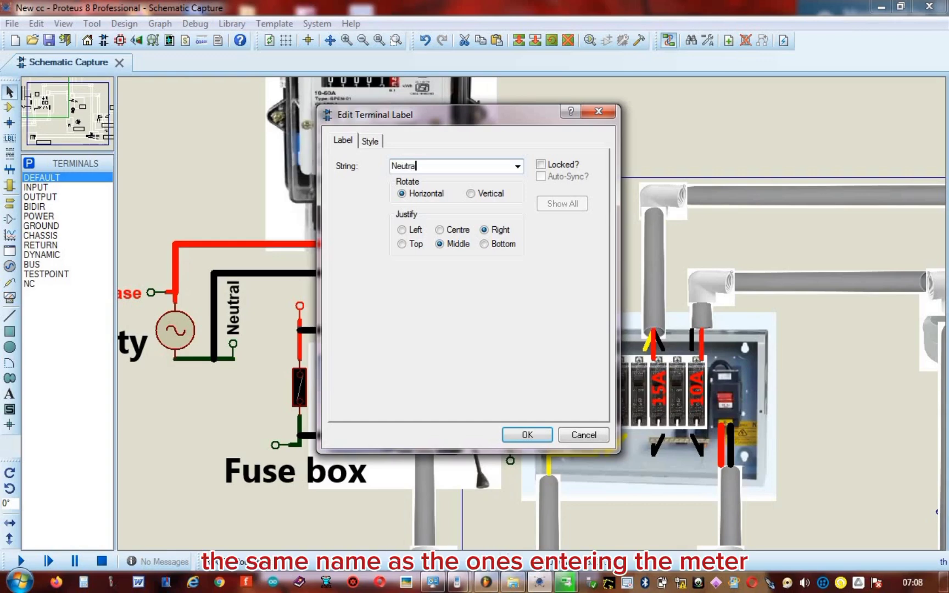
left_click(376, 142)
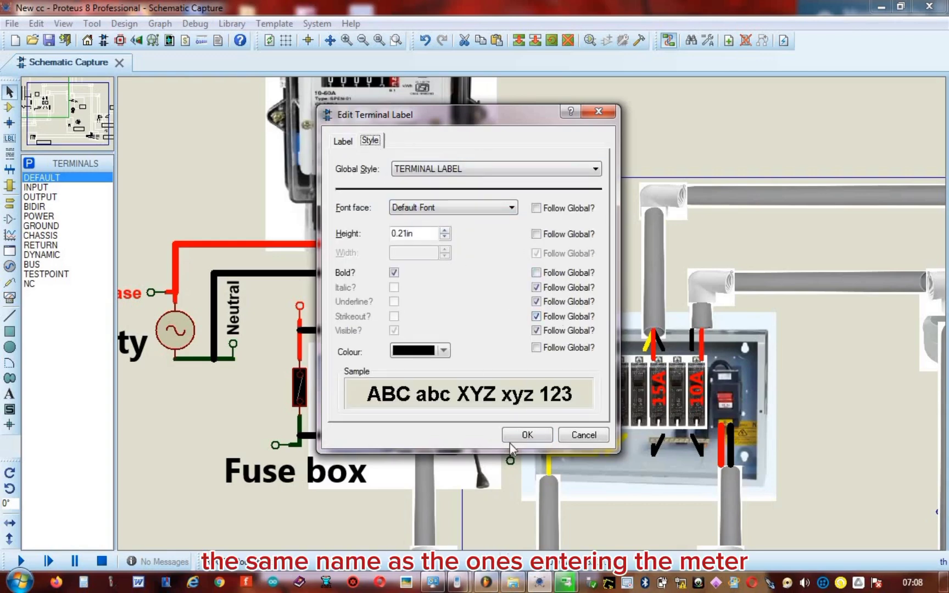
left_click(527, 435)
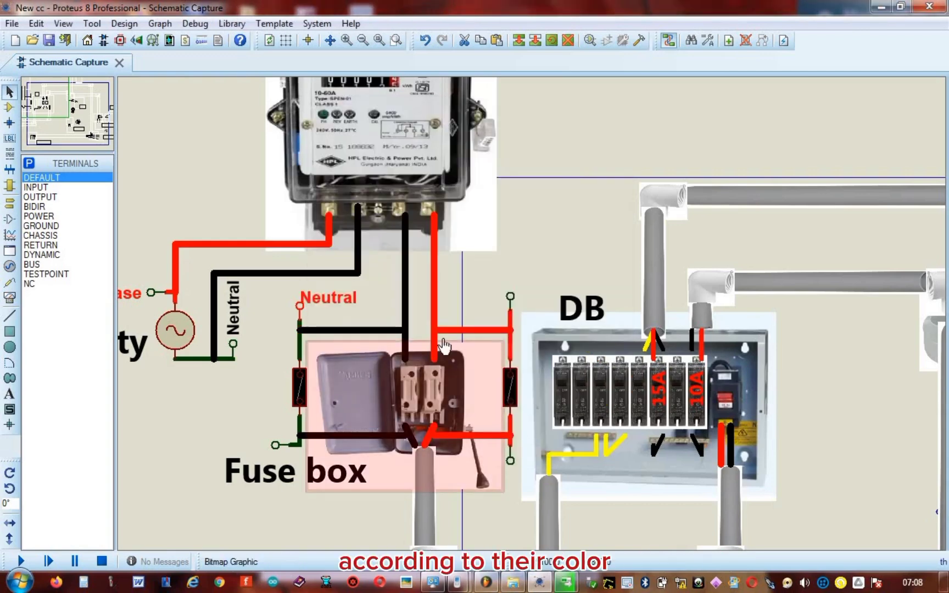
Step: Label the right fuse's upper default terminal "Red phase" in bold red text at a height of 0.22in
double_click(511, 300)
type("Red phase")
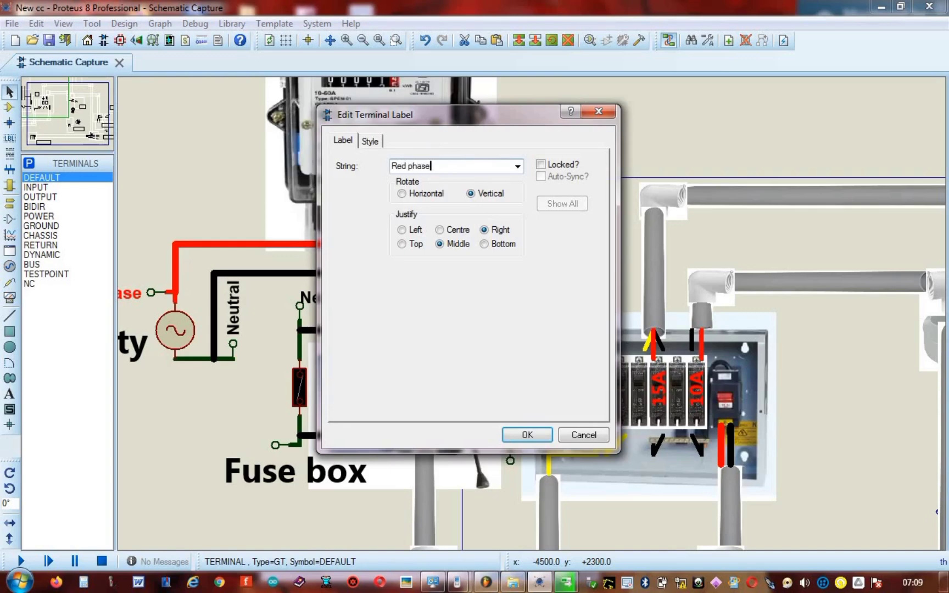
left_click(371, 141)
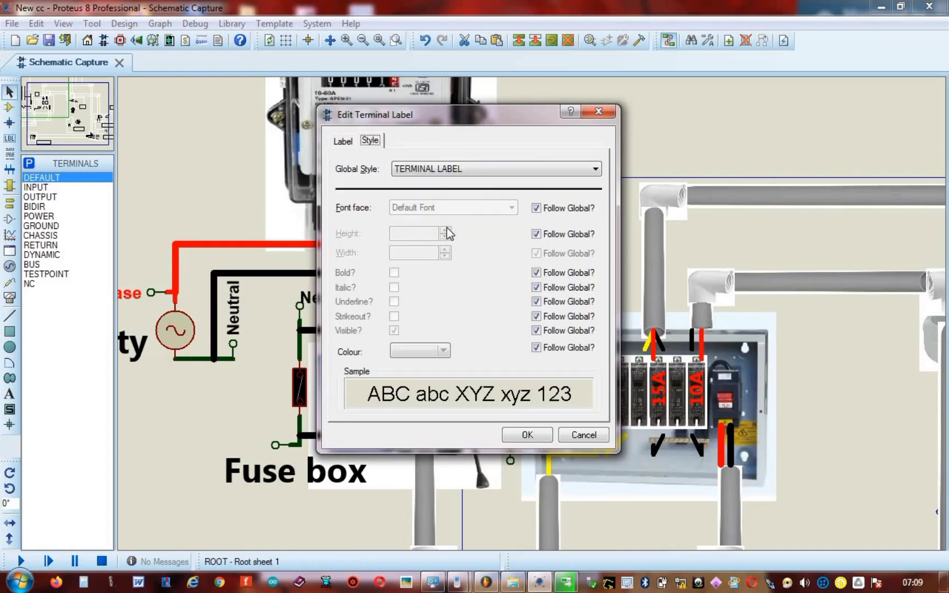
left_click(536, 234)
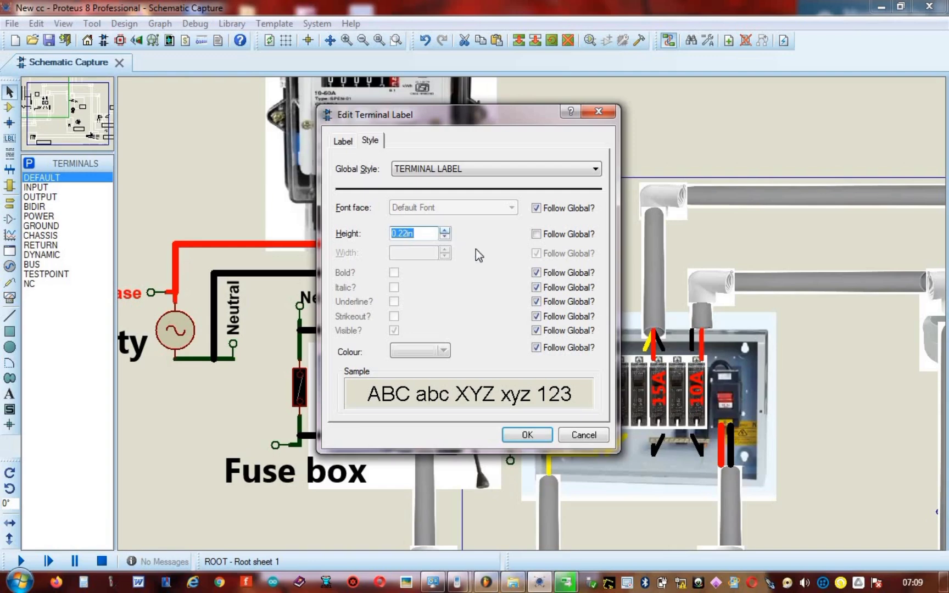
left_click(536, 273)
left_click(395, 272)
left_click(535, 348)
left_click(443, 350)
left_click(484, 356)
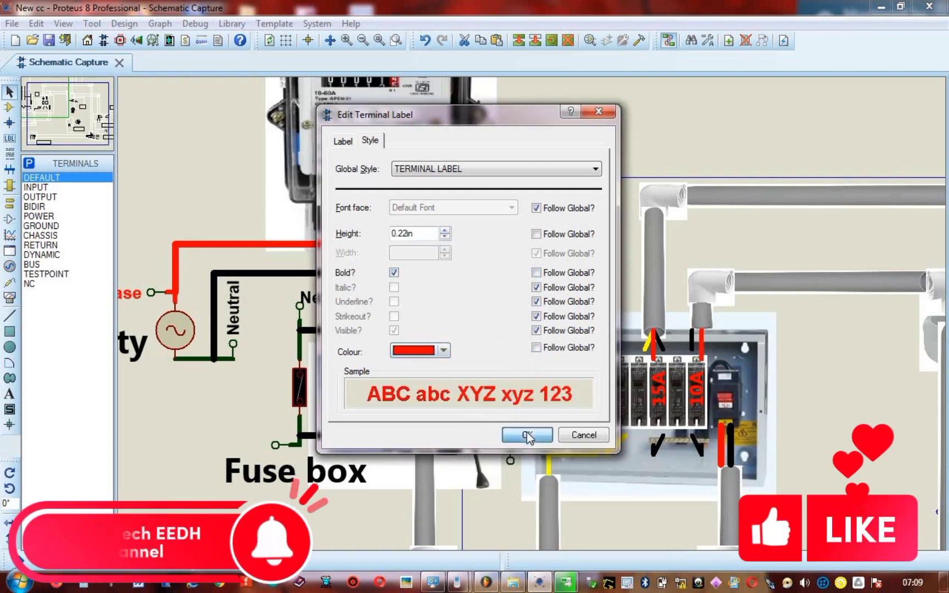
left_click(527, 435)
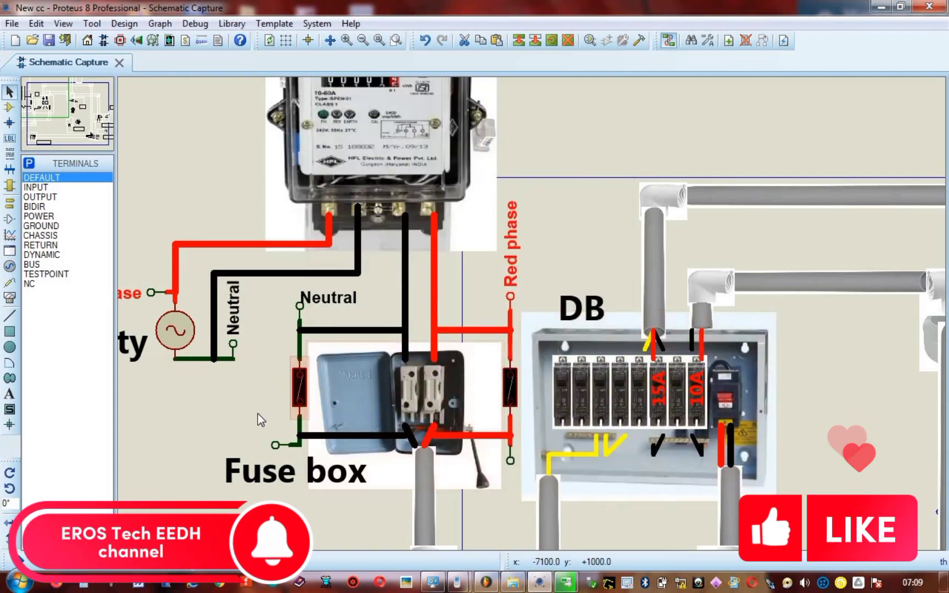
Step: Correct the right fuse's upper terminal label to "Red Phase" with a capital P and apply the red colour
left_click(363, 40)
double_click(513, 242)
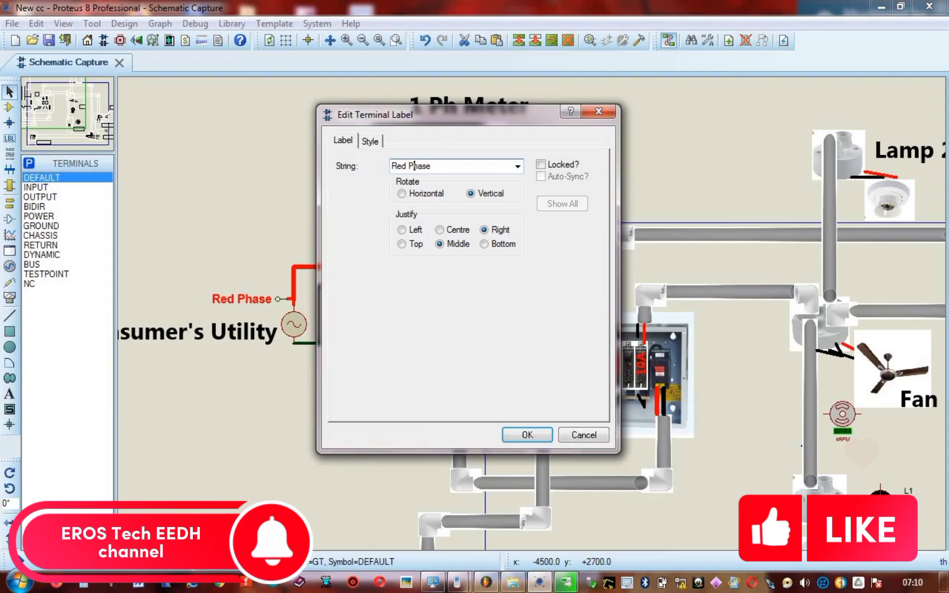
left_click(370, 142)
left_click(444, 350)
left_click(484, 356)
left_click(528, 435)
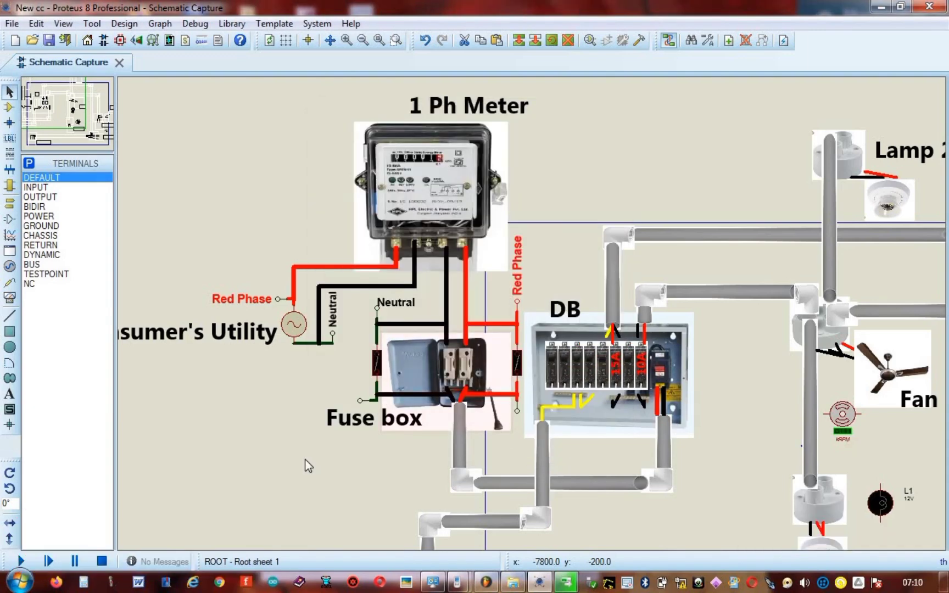
left_click(581, 195)
Step: Label the left fuse's lower default terminal "N" in bold text at a height of 0.22in
left_click(346, 40)
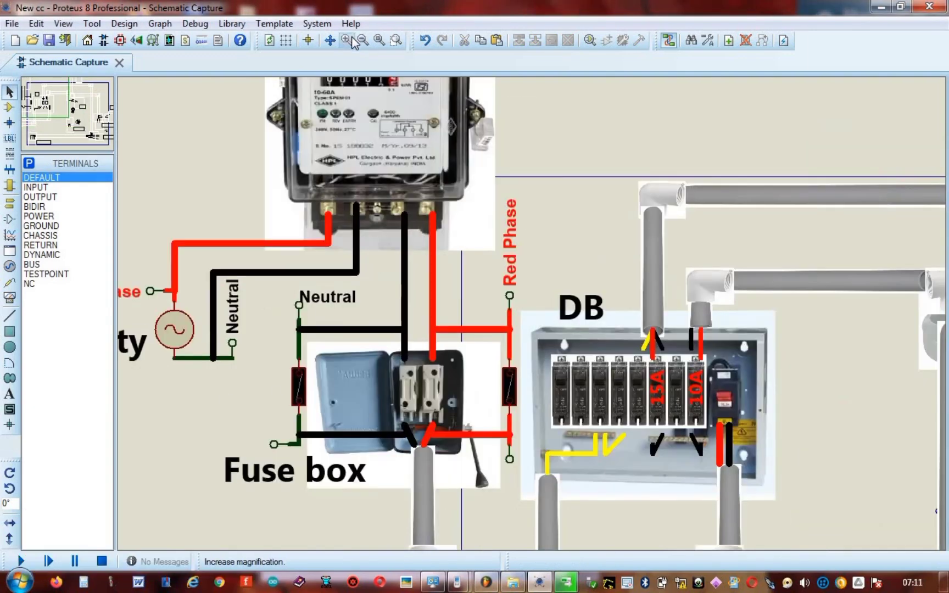
right_click(282, 438)
left_click(356, 179)
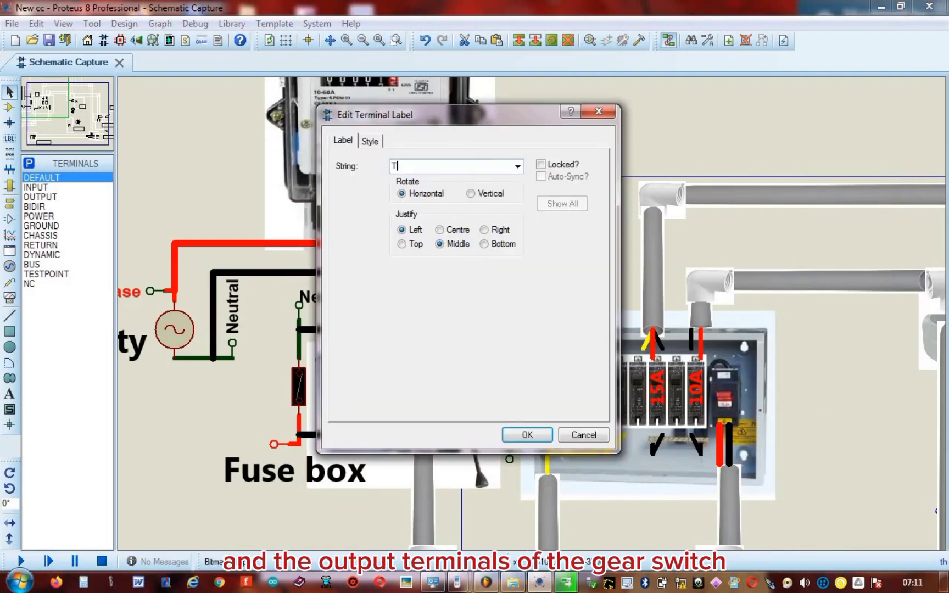
left_click(372, 142)
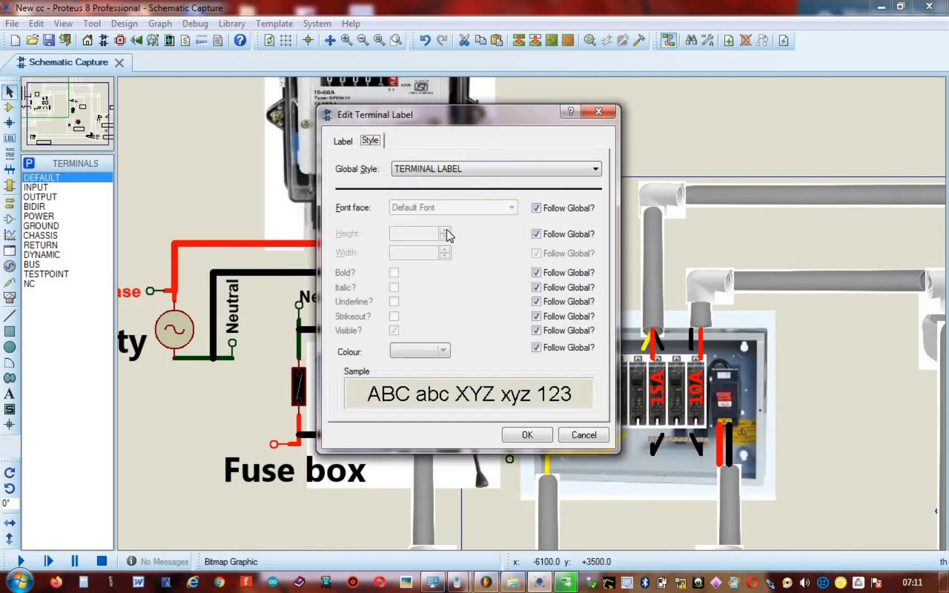
left_click(536, 234)
left_click(546, 271)
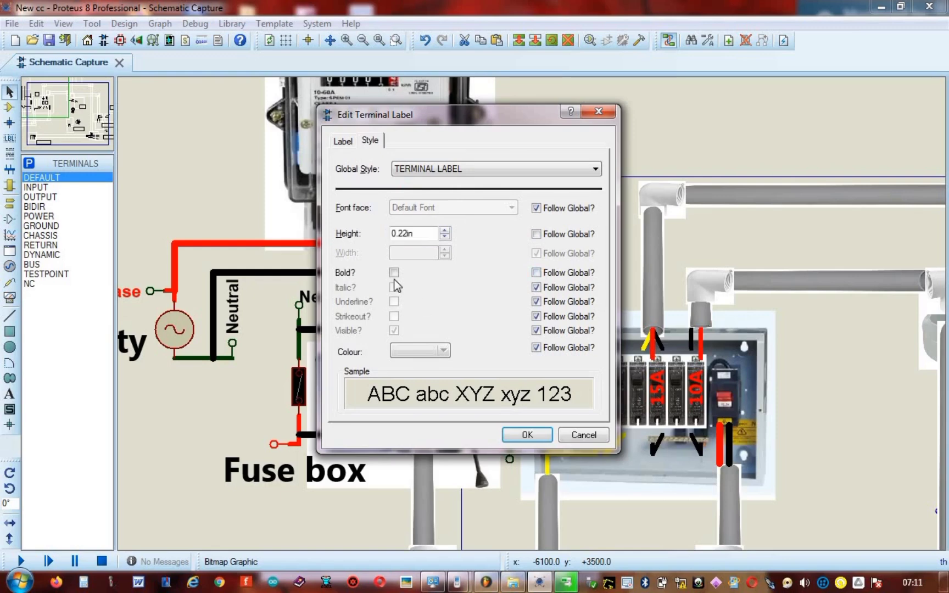
left_click(394, 273)
left_click(537, 439)
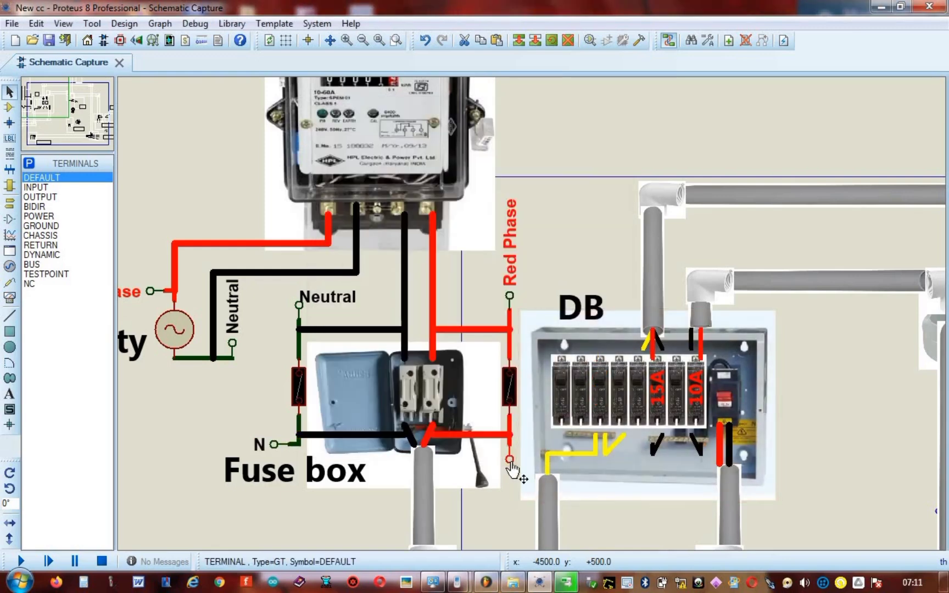
Step: Label the right fuse's lower default terminal "L" in bold red text at a height of 0.22in
double_click(510, 461)
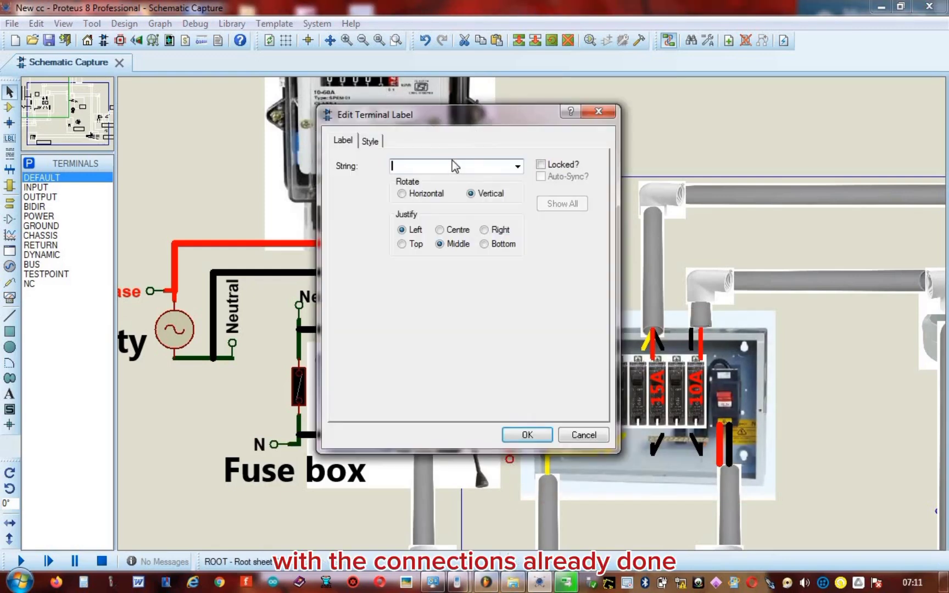
left_click(370, 142)
left_click(536, 234)
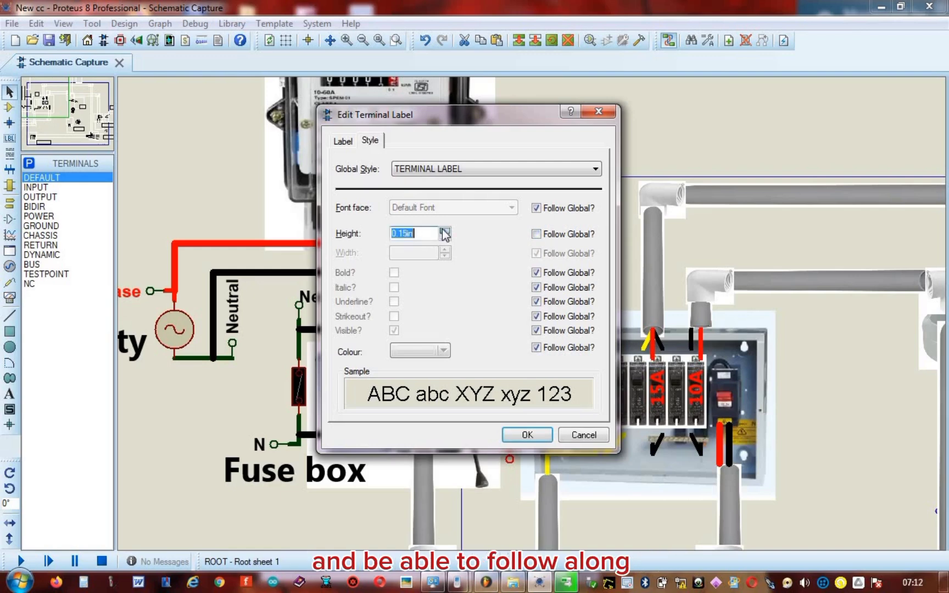
left_click(536, 273)
left_click(394, 273)
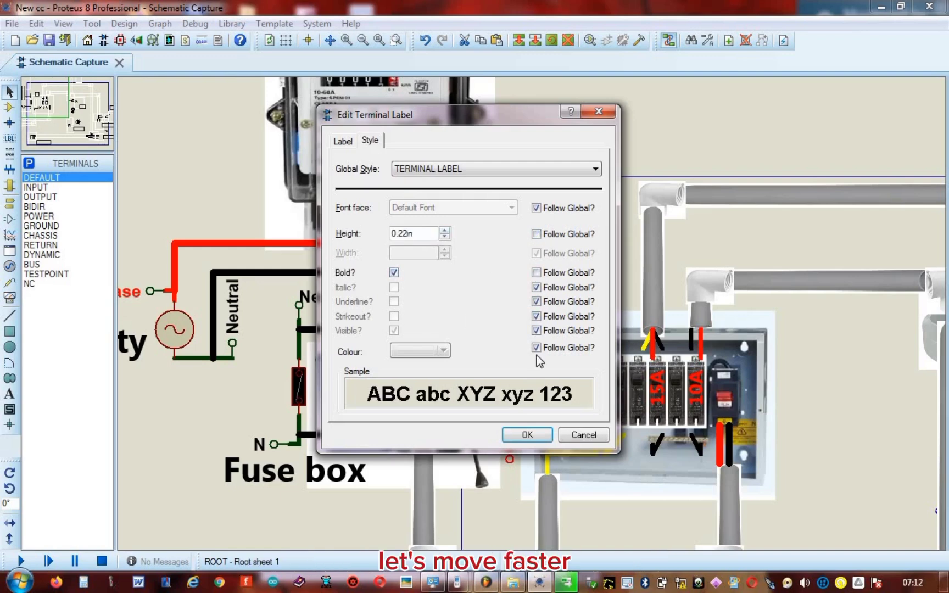
left_click(537, 347)
left_click(443, 351)
left_click(497, 363)
left_click(547, 438)
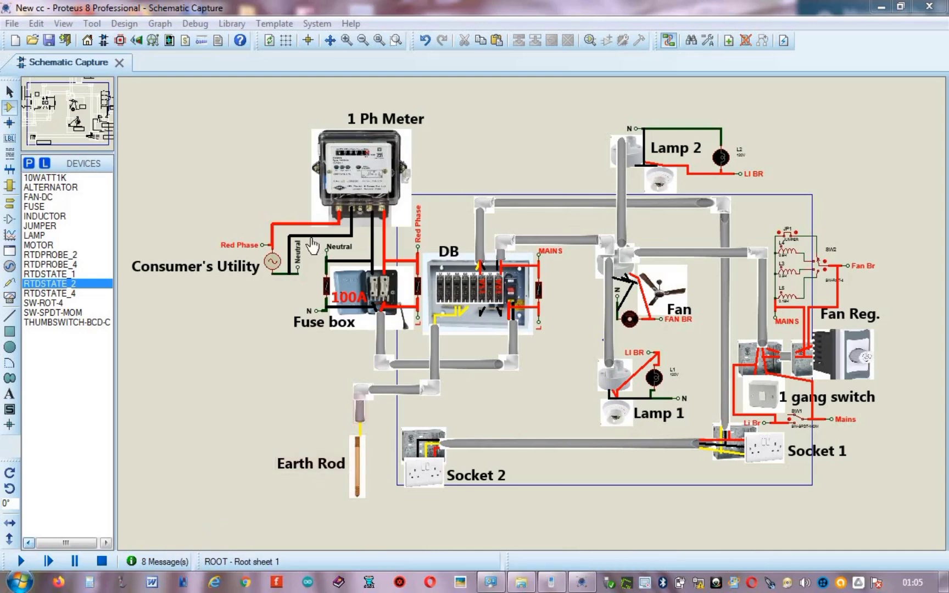
Step: Set the rated current of the fuse beside the fuse box's red line to 100A
scroll(532, 313, "up", 1)
scroll(871, 42, "up", 3)
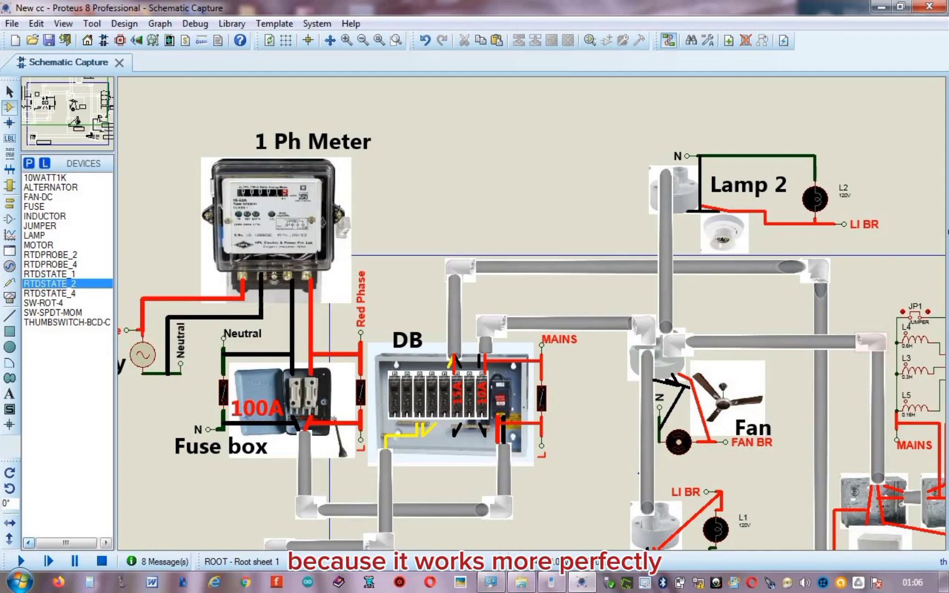
left_click(939, 253)
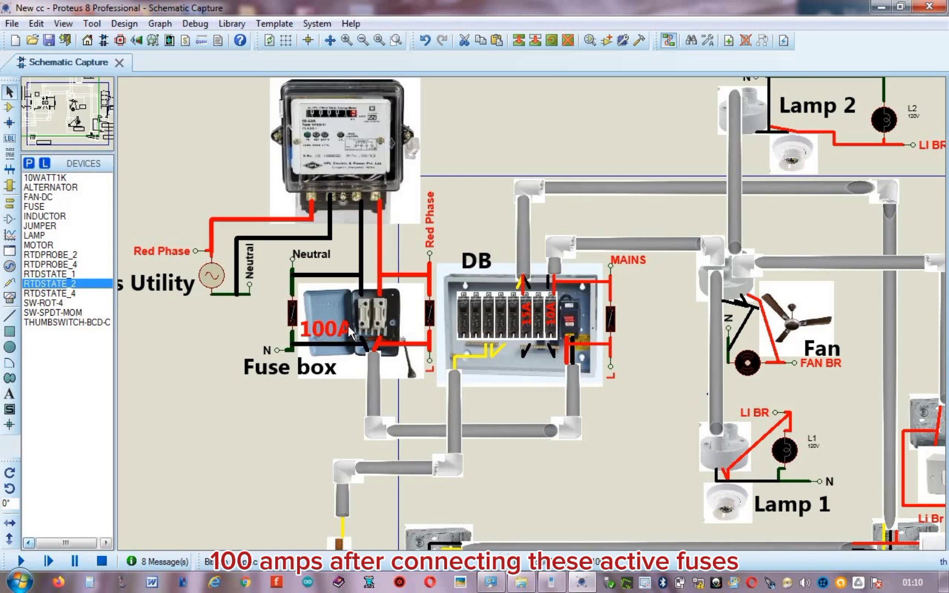
right_click(430, 313)
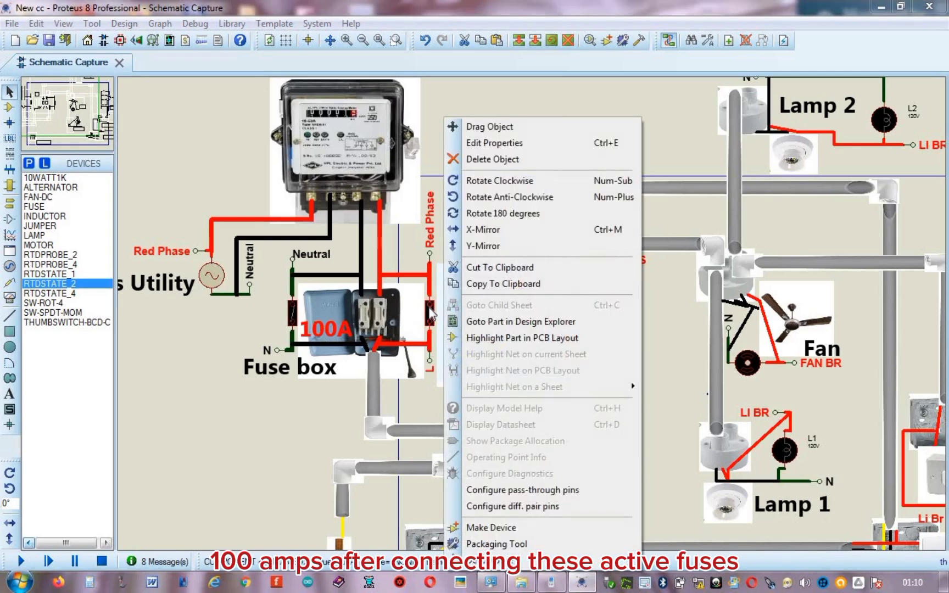
left_click(497, 144)
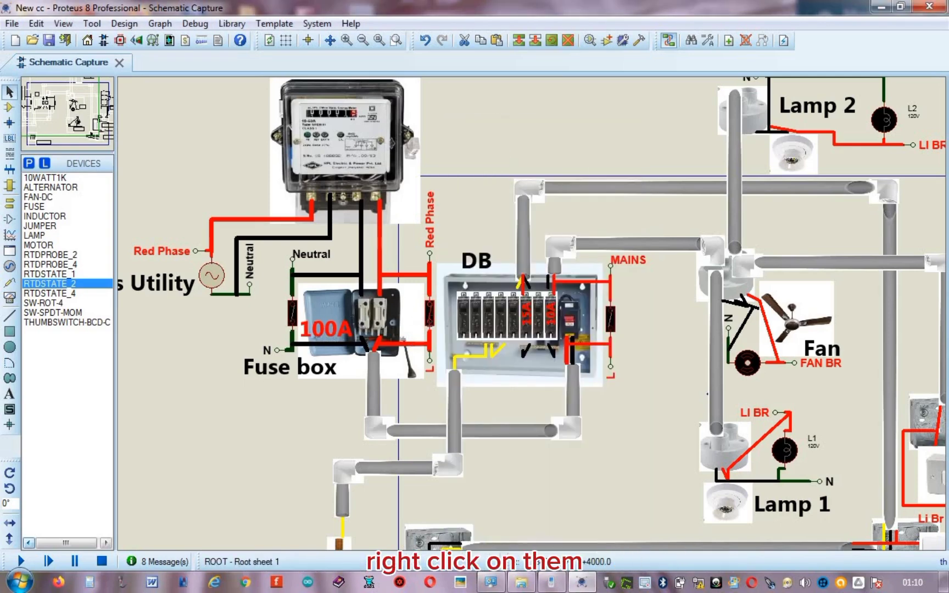
double_click(349, 309)
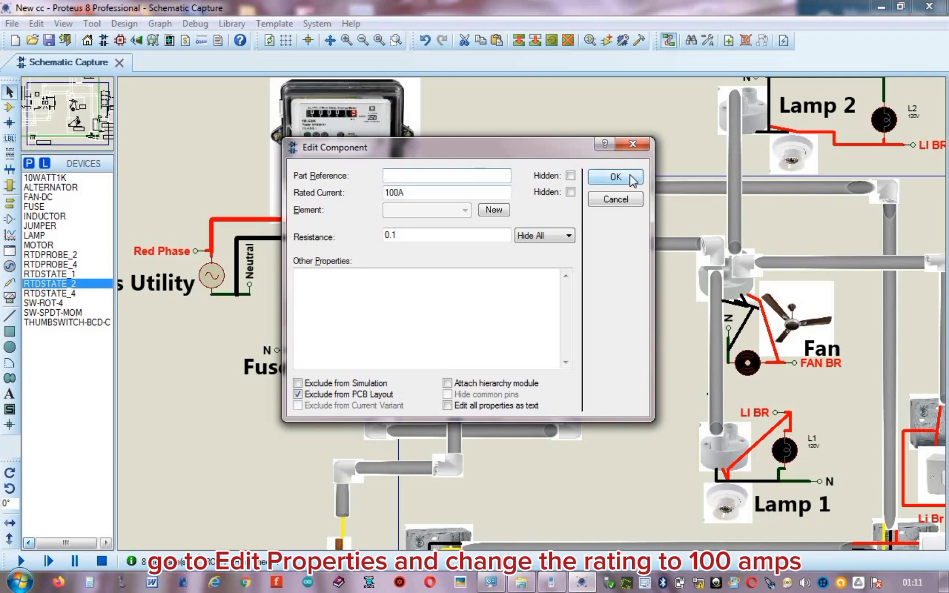
left_click(612, 179)
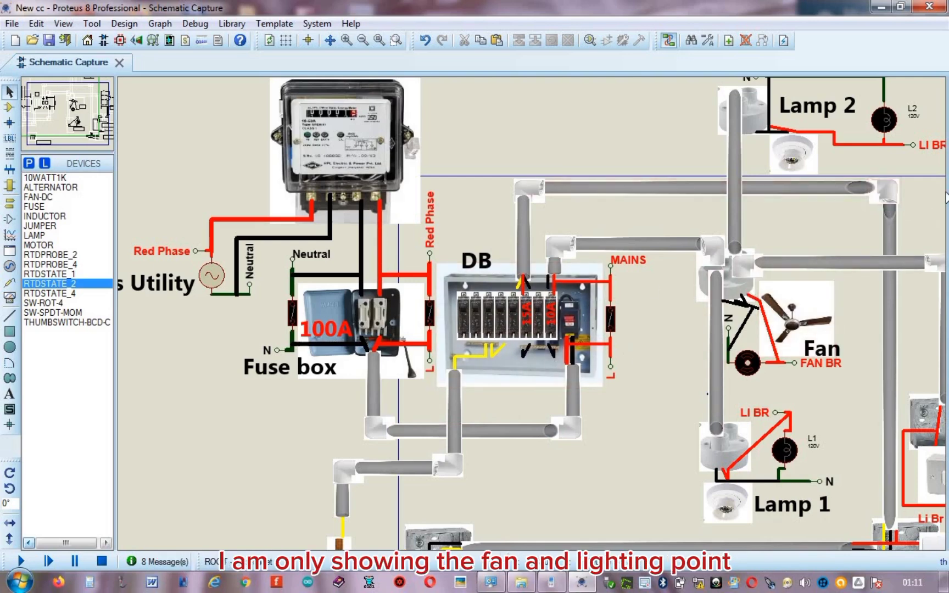
key("shift")
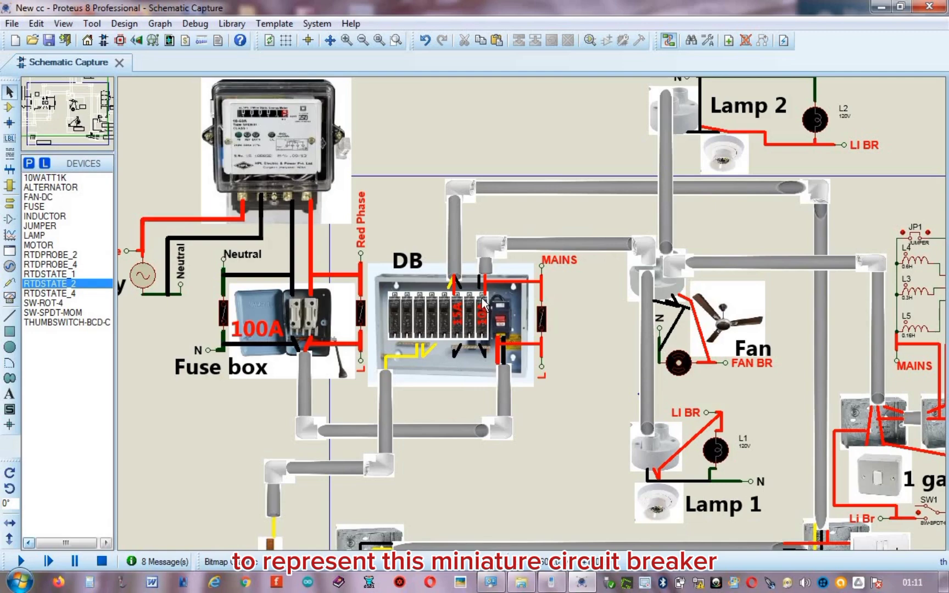
Step: Set the rated current of the fuse beside the distribution board to 10A
right_click(549, 329)
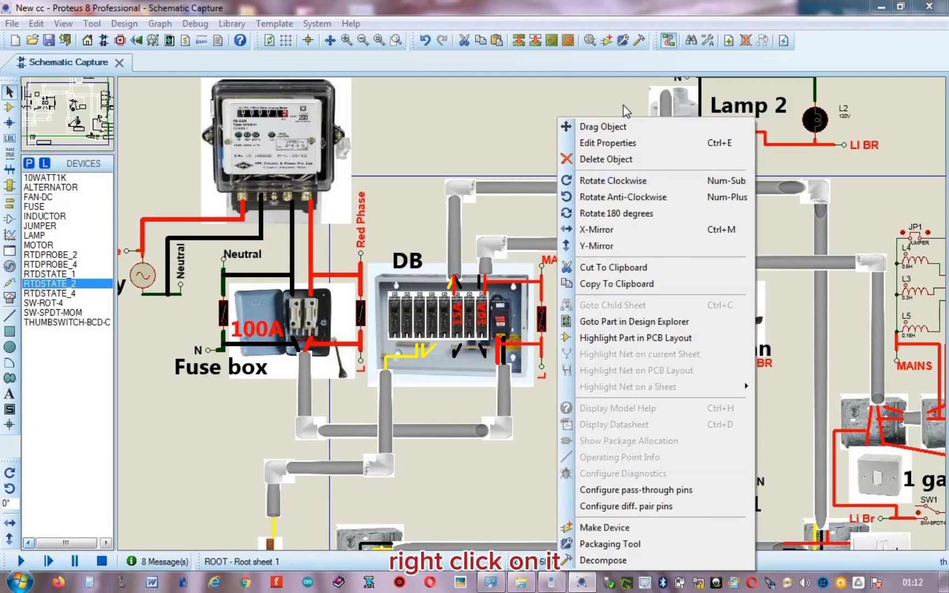
left_click(609, 143)
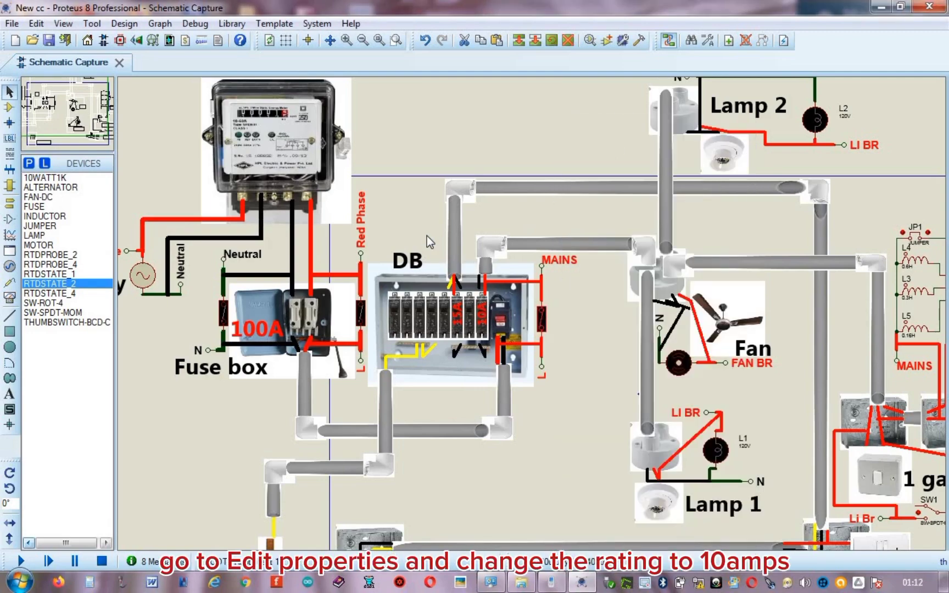
double_click(541, 320)
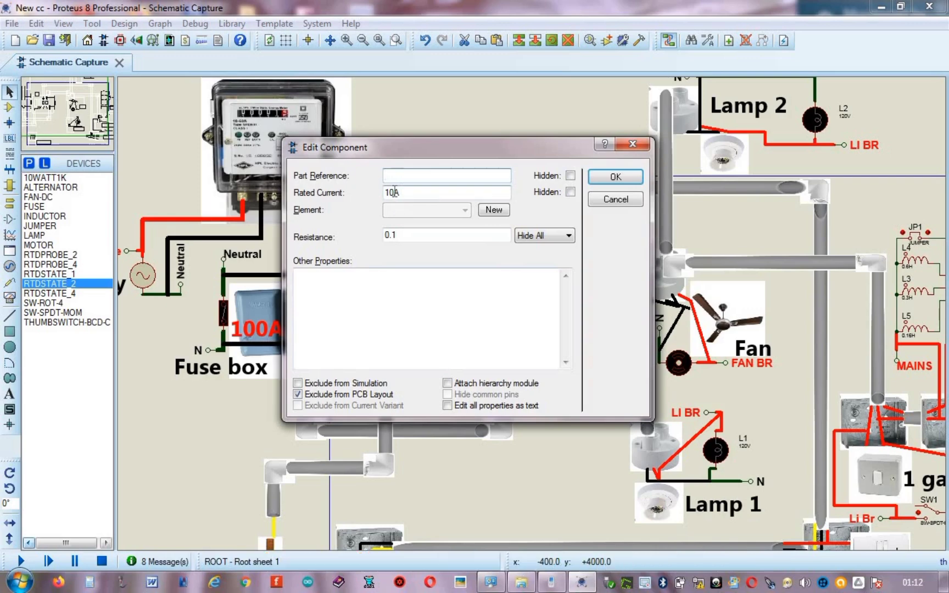
left_click(609, 175)
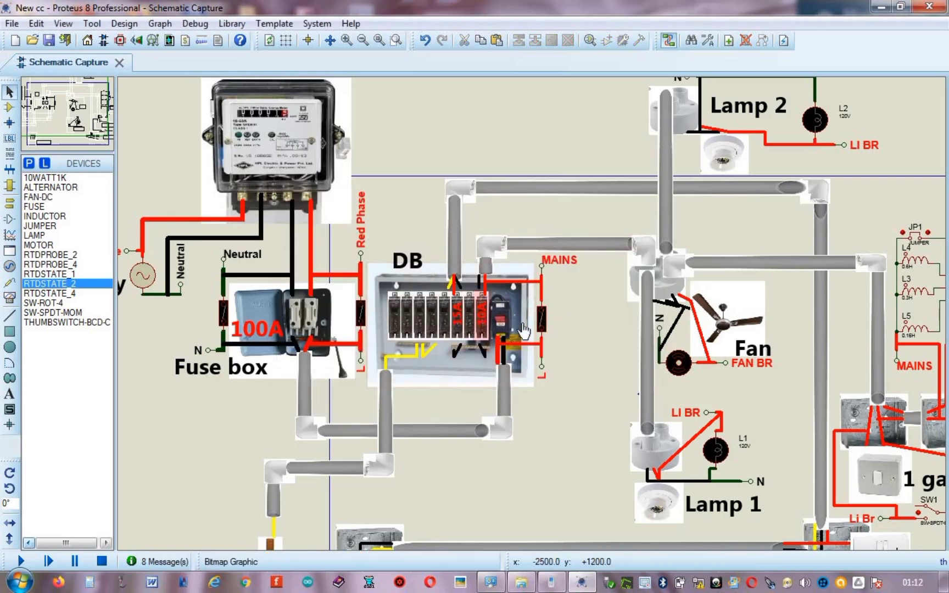
Step: Set the resistance of lamp L1 to 240Ohms and select the fan motor for checking
scroll(468, 320, "right", 1)
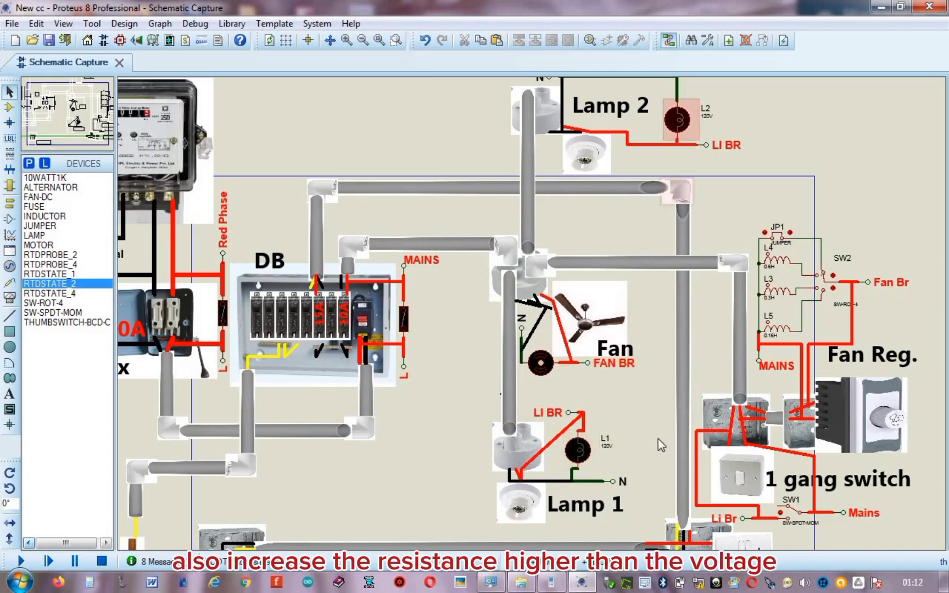
right_click(579, 453)
left_click(657, 143)
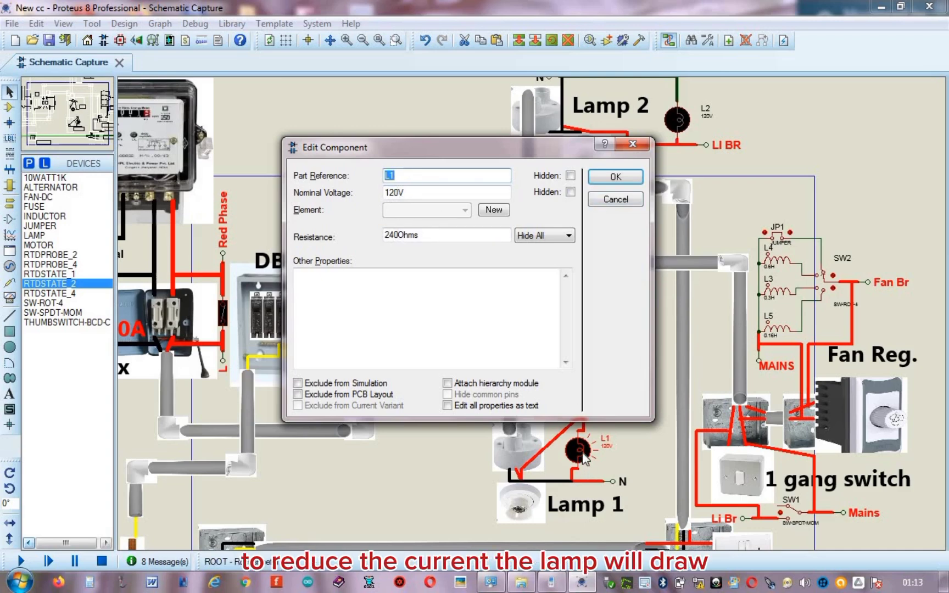
left_click(615, 176)
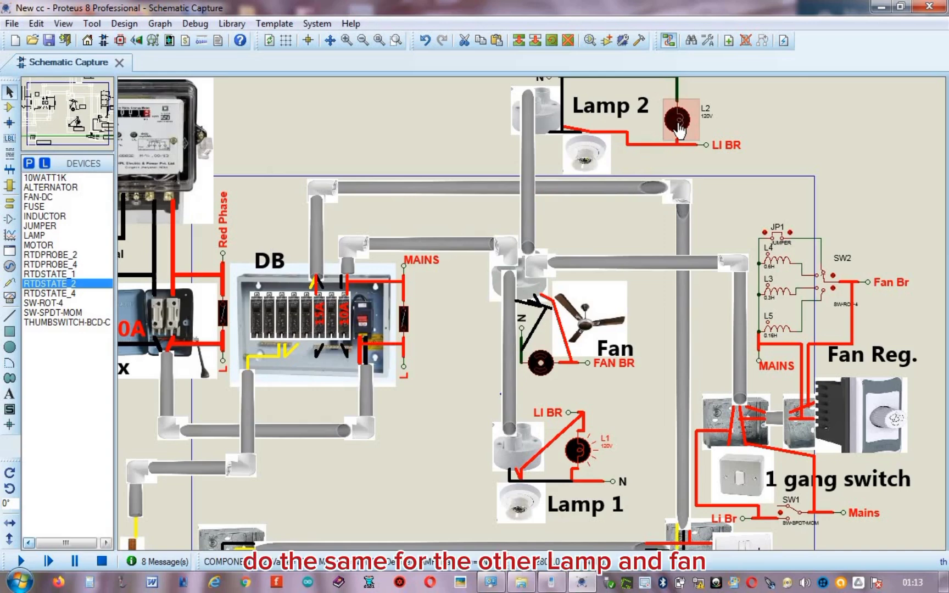
right_click(541, 364)
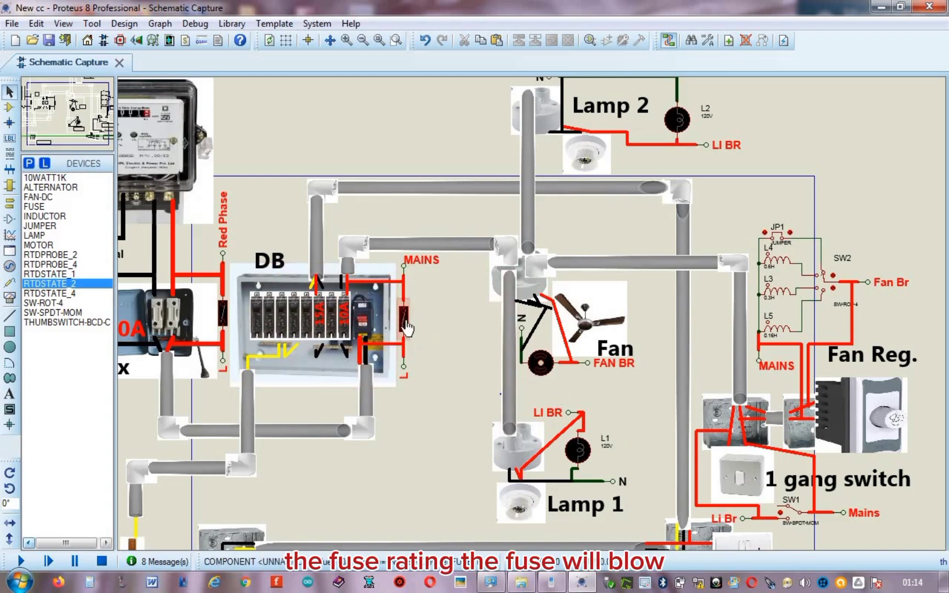
Step: Simulate the circuit, toggle light switch SW1, and raise the fan speed with rotary switch SW2
scroll(523, 294, "down", 1)
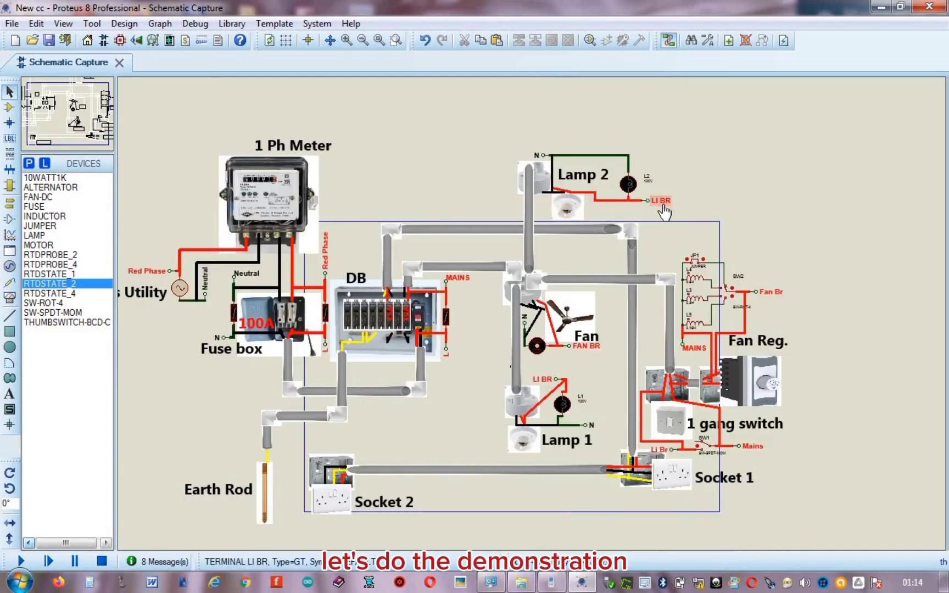
scroll(474, 127, "up", 1)
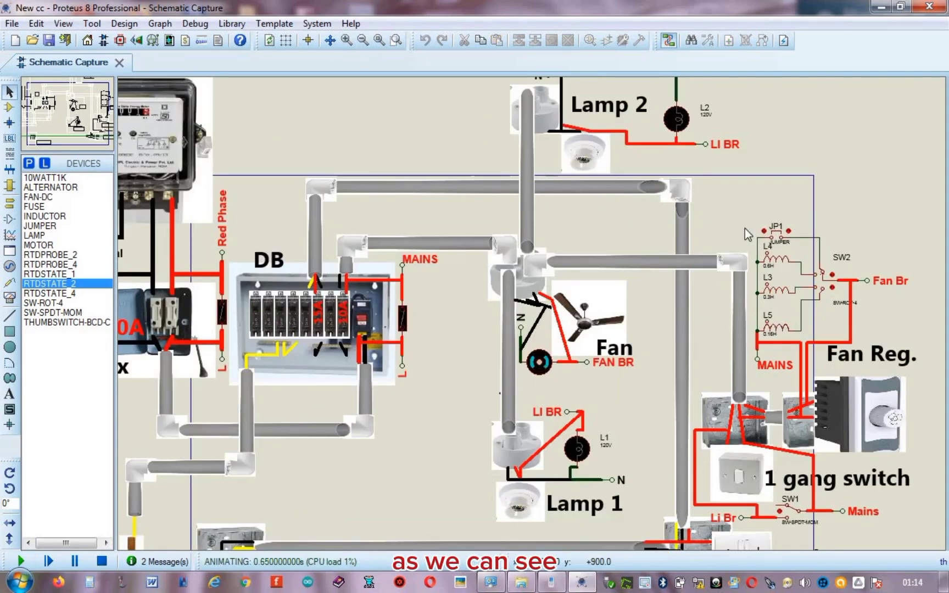
left_click(782, 515)
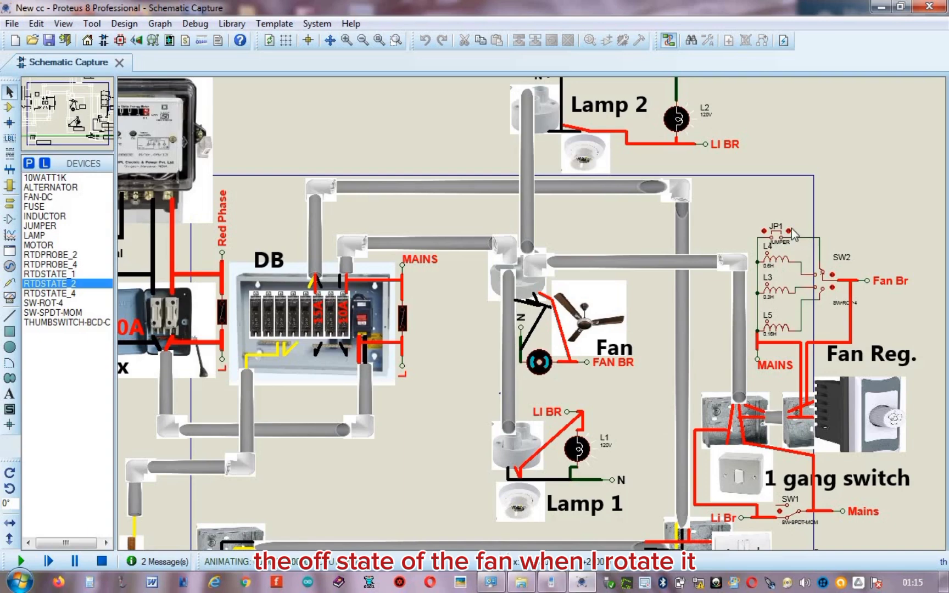
left_click(834, 291)
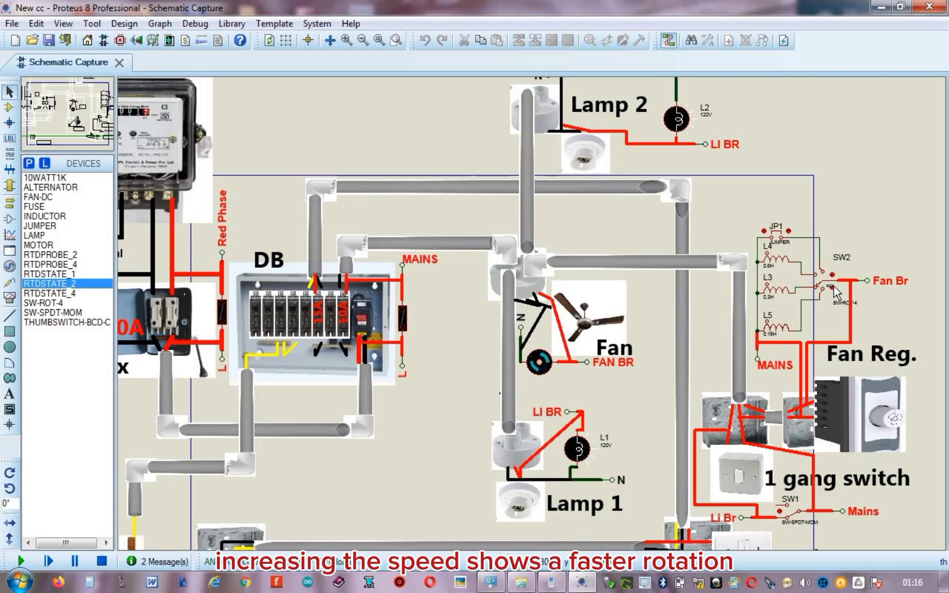
left_click(834, 288)
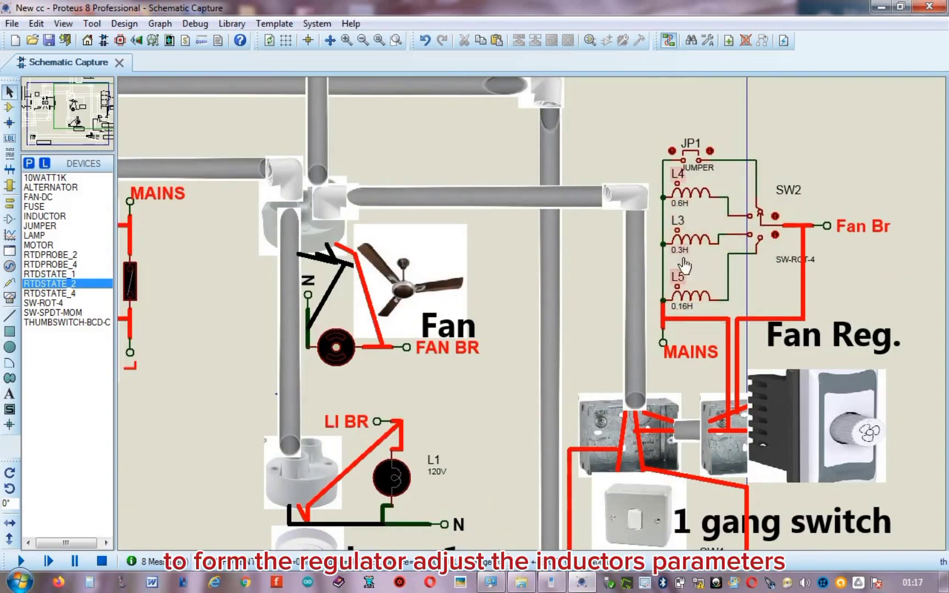
Step: Review the inductance setting of the fan regulator's lowest inductor, L5
right_click(694, 301)
key("Escape")
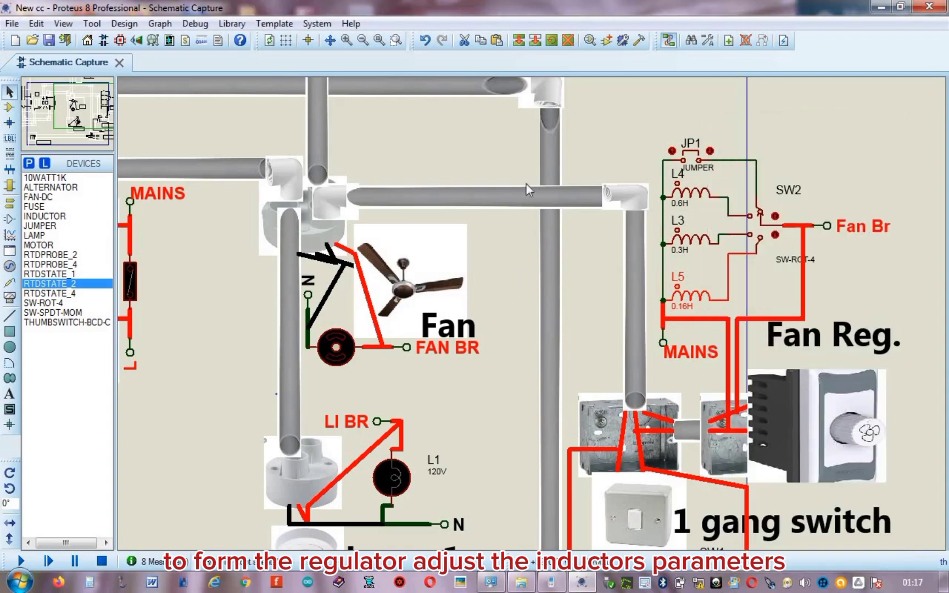
key("ctrl+e")
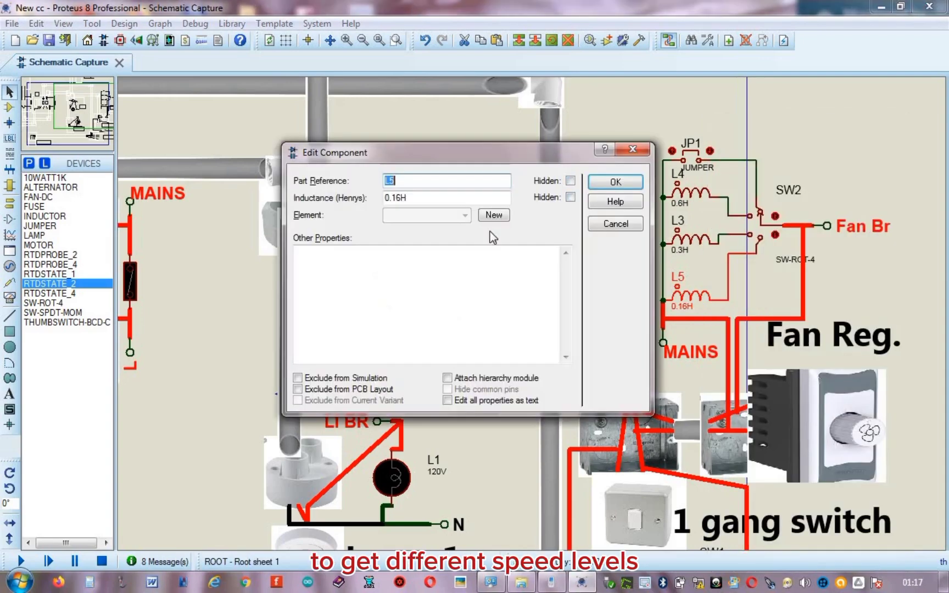
left_click(616, 183)
scroll(436, 343, "down", 2)
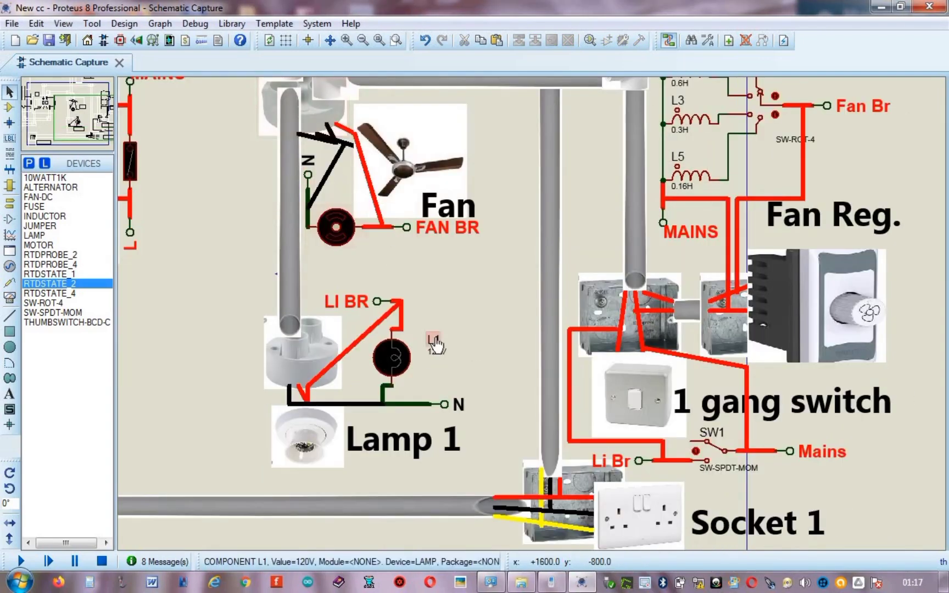
Step: Lower the resistance of lamp L1 by removing the final digit of its ohm value
right_click(391, 354)
key("Escape")
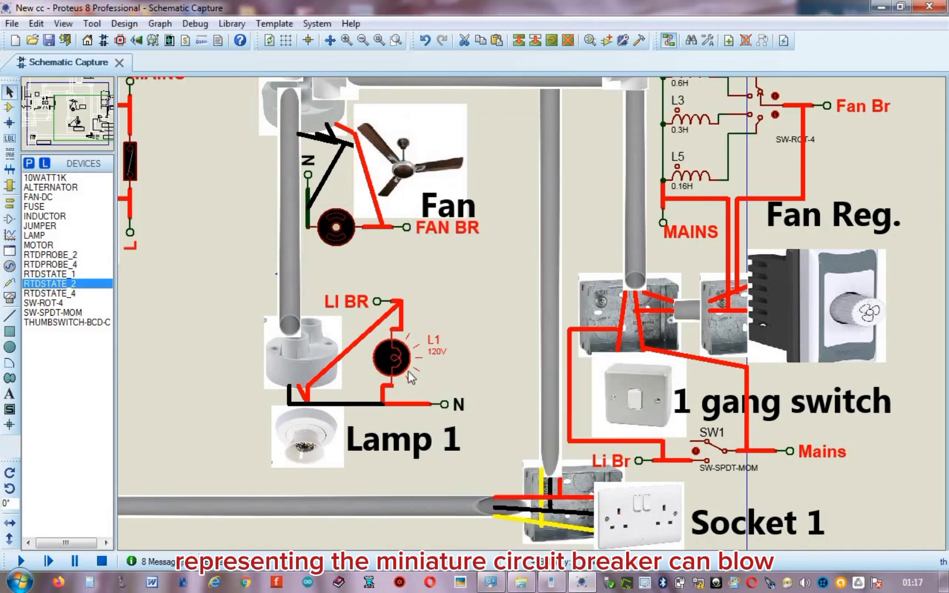
key("ctrl+e")
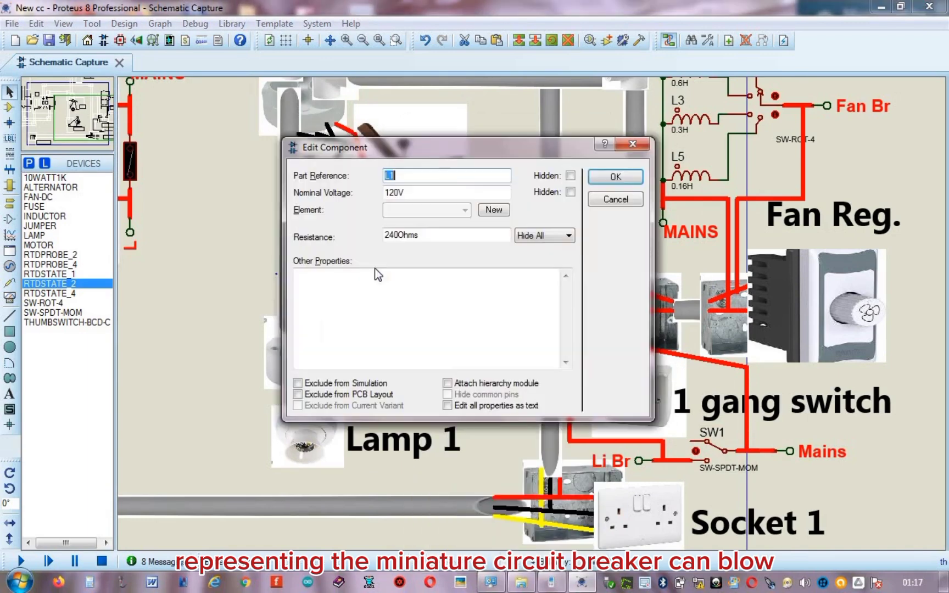
left_click(399, 235)
key("BackSpace")
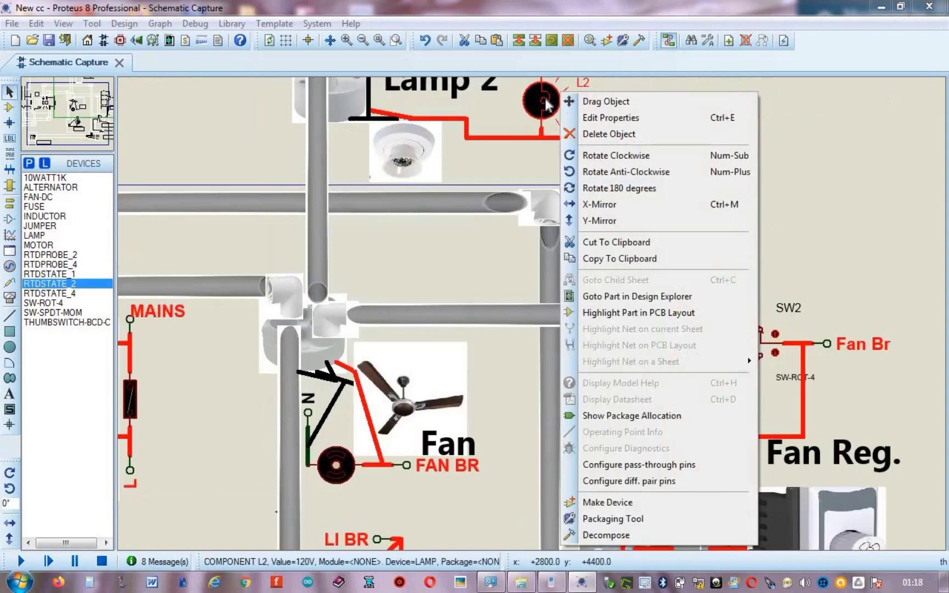
Step: Lower the resistance of lamp L2 in the same way as lamp L1
left_click(601, 114)
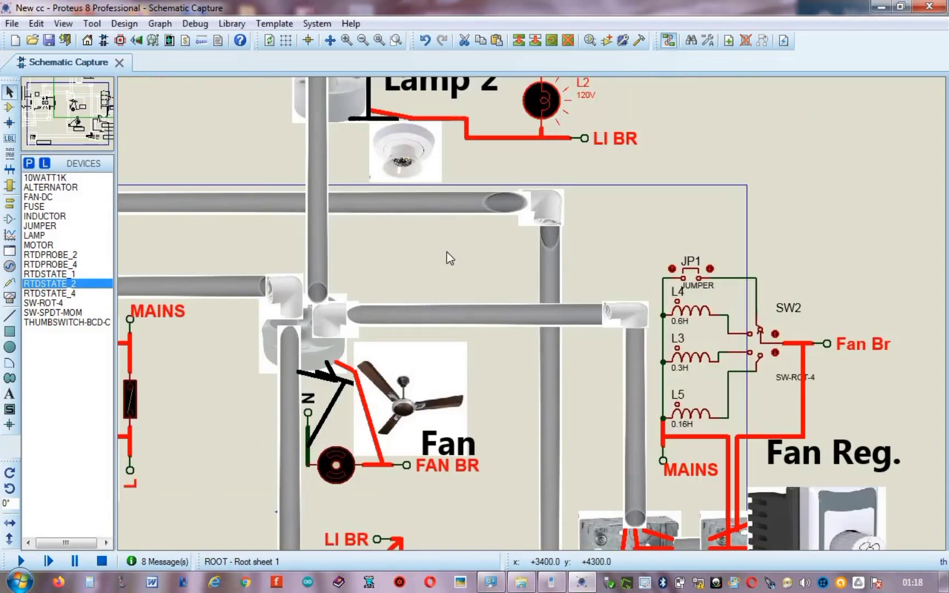
left_click(399, 236)
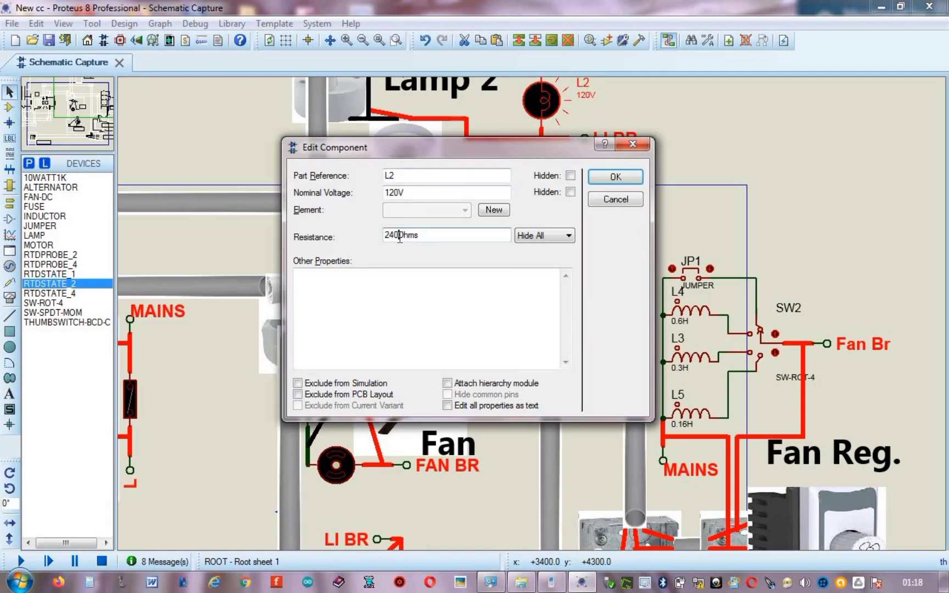
left_click(626, 178)
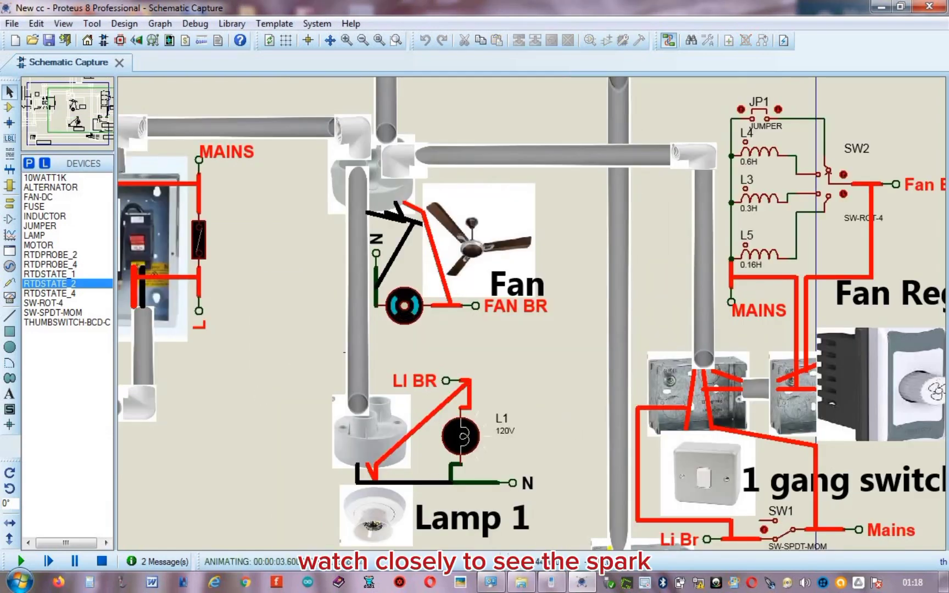
Step: Simulate the circuit with light switch SW1 operated to test the distribution board fuse under overload, and stop the simulation
left_click(764, 531)
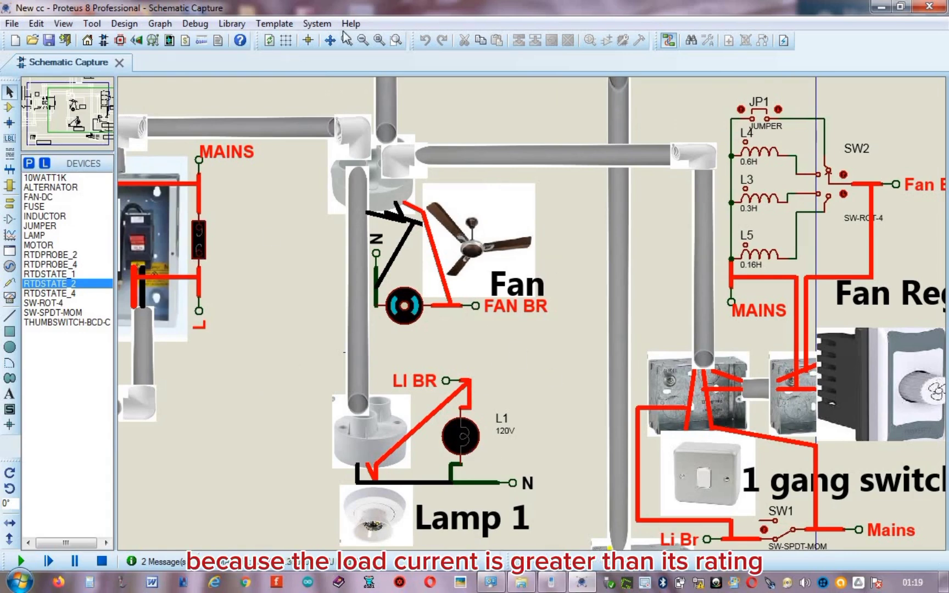
scroll(205, 261, "up", 2)
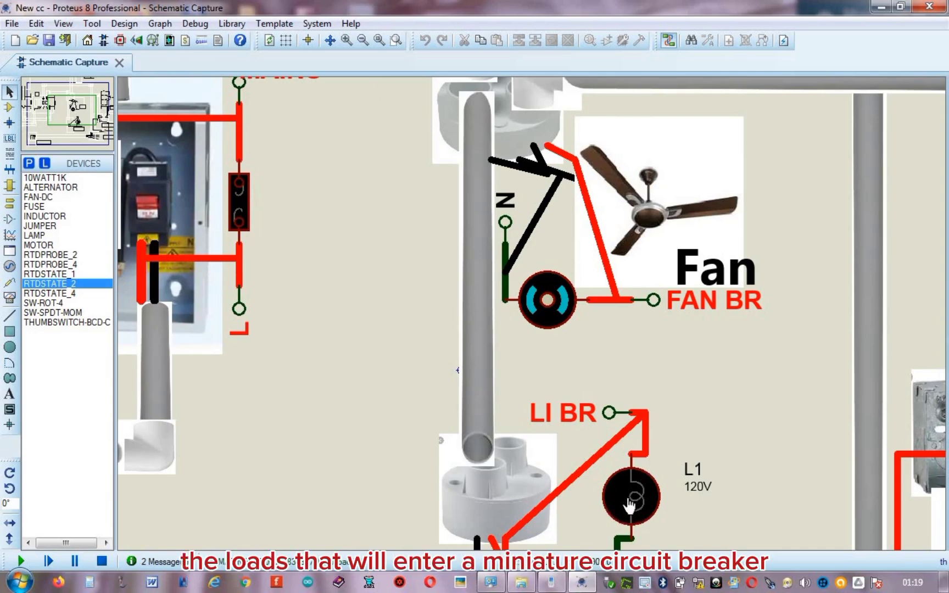
left_click(241, 195)
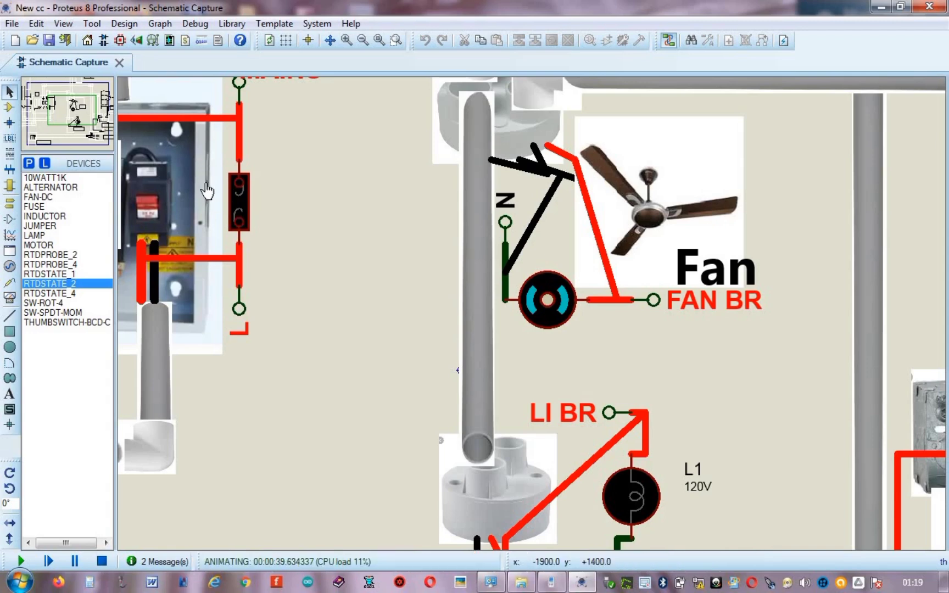
left_click(102, 561)
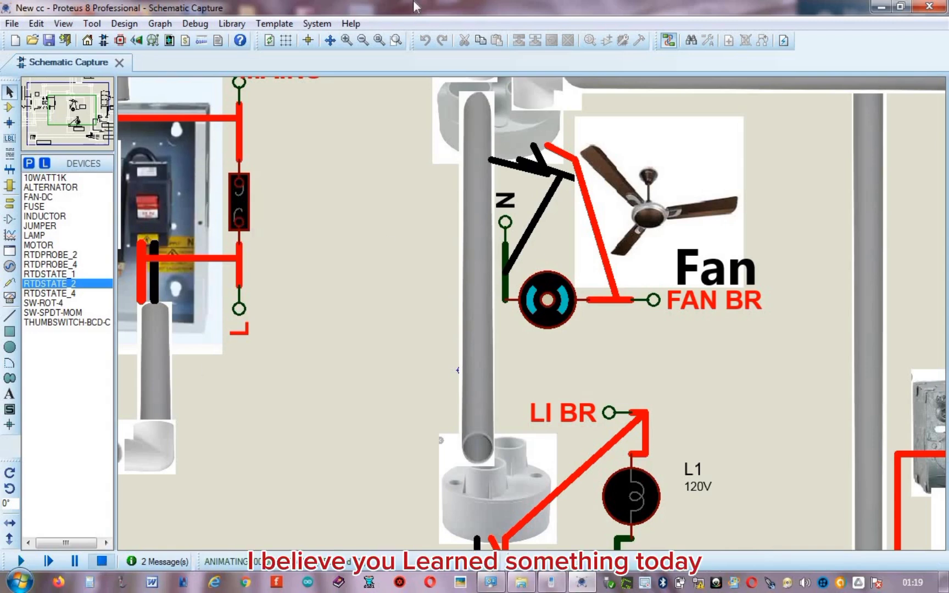
left_click(362, 40)
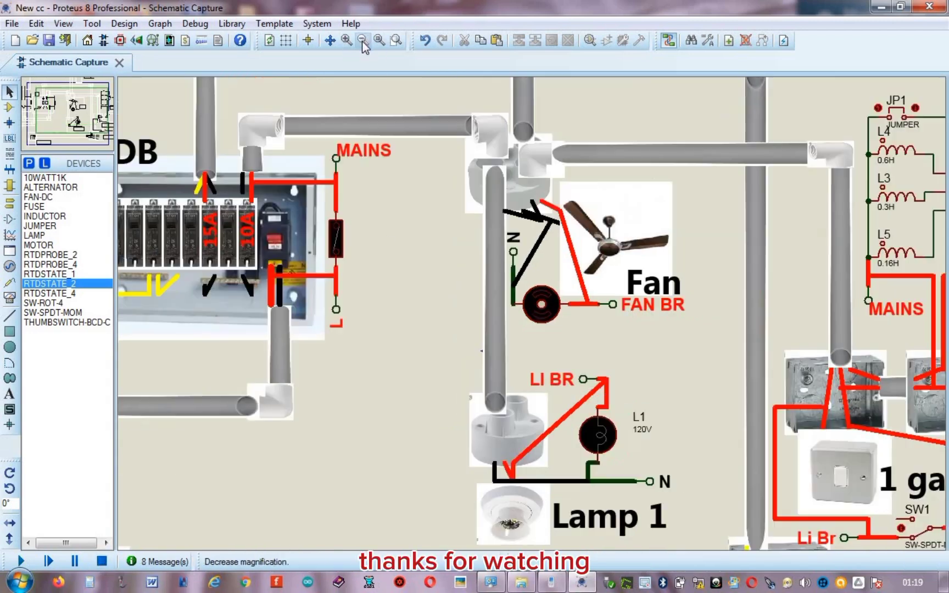
left_click(362, 41)
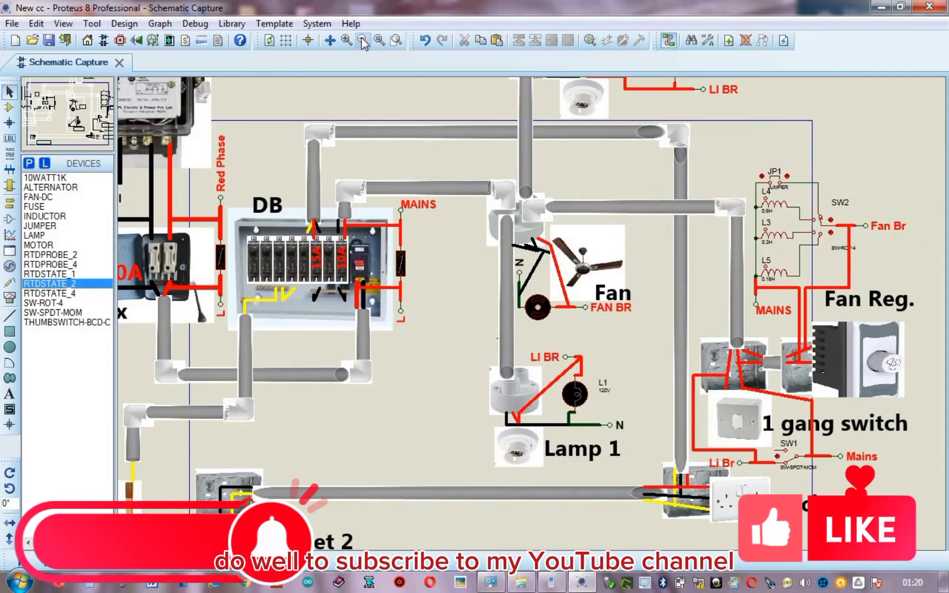
left_click(362, 42)
left_click(362, 42)
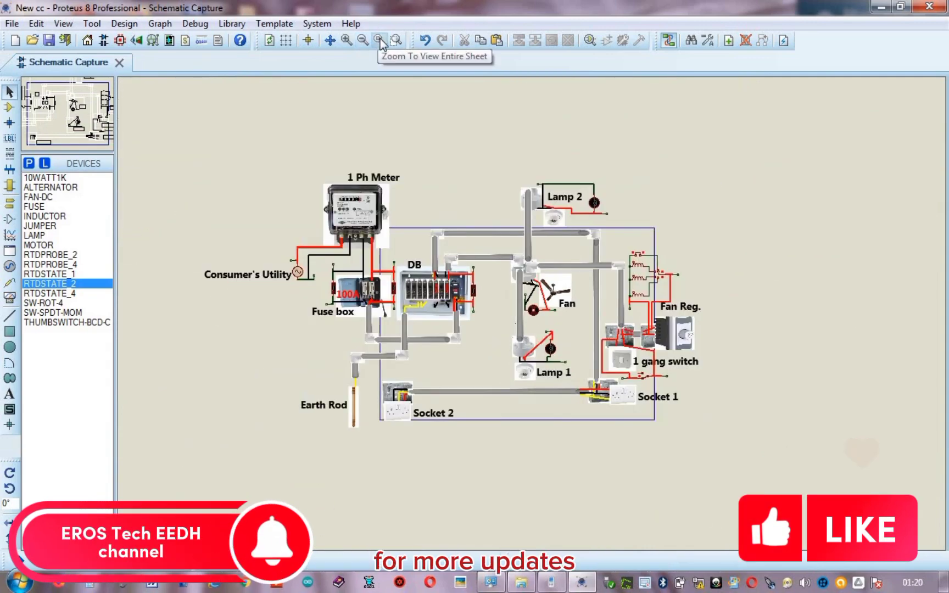
left_click(346, 40)
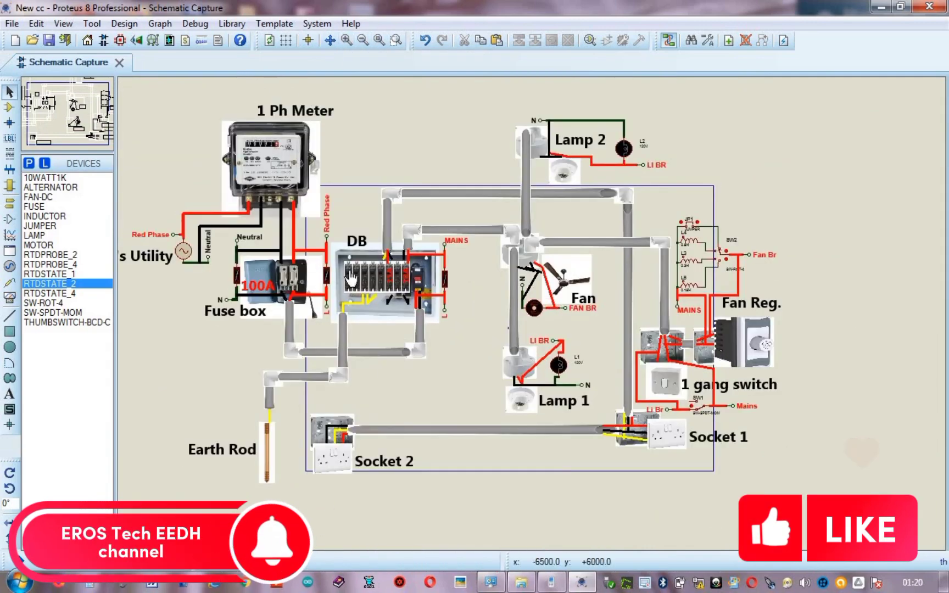